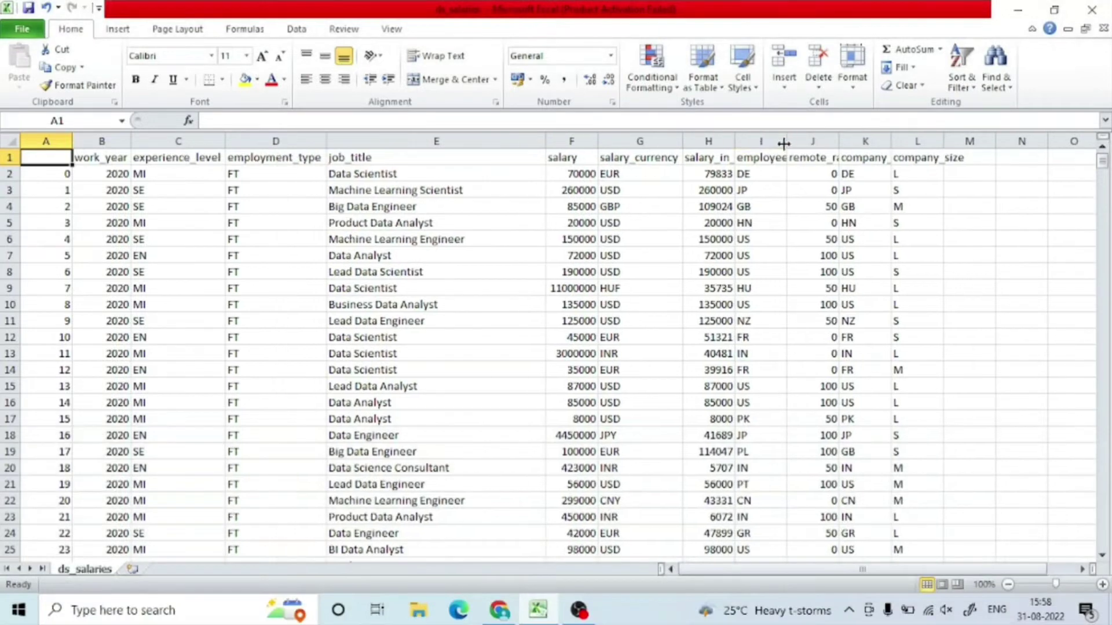
Autofit the employee_residence, remote_ratio, company_location and company_size columns to their headers
{"action": "double_click", "coordinate": [785, 144]}
{"action": "double_click", "coordinate": [902, 143]}
{"action": "double_click", "coordinate": [973, 144]}
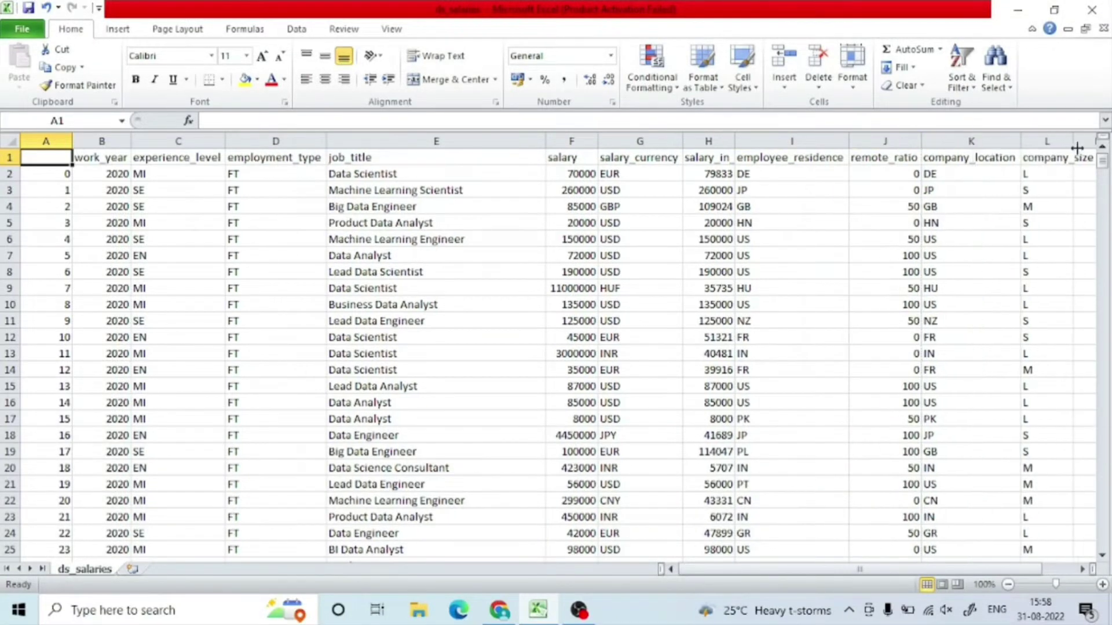
{"action": "double_click", "coordinate": [1076, 148]}
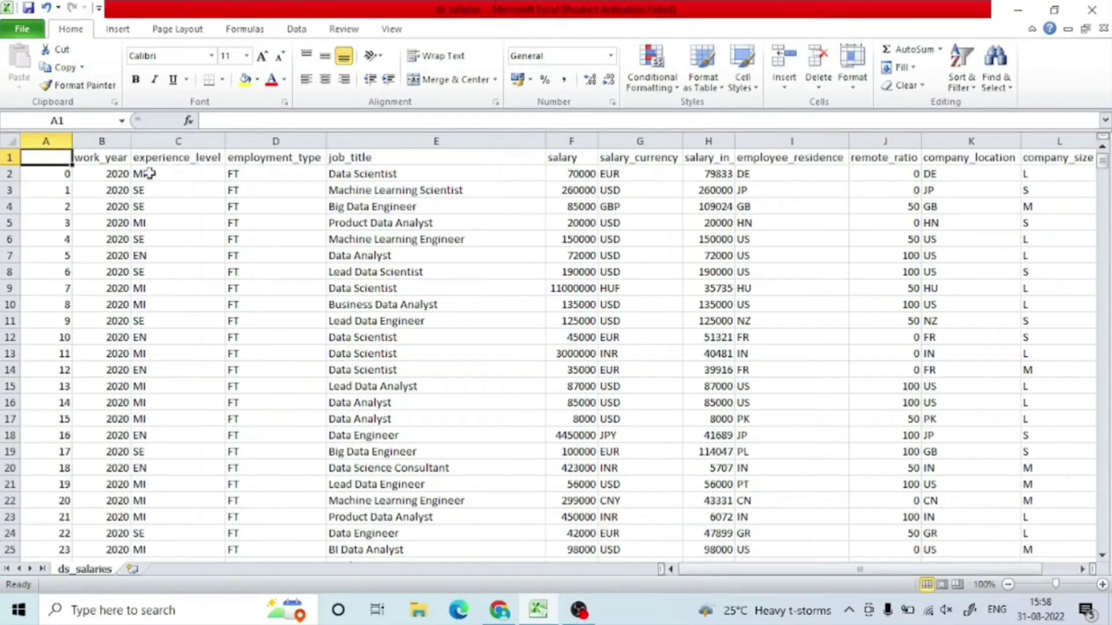
Hide the company_size, remote_ratio and unnamed index column A
{"action": "left_click", "coordinate": [1051, 139]}
{"action": "right_click", "coordinate": [1051, 139]}
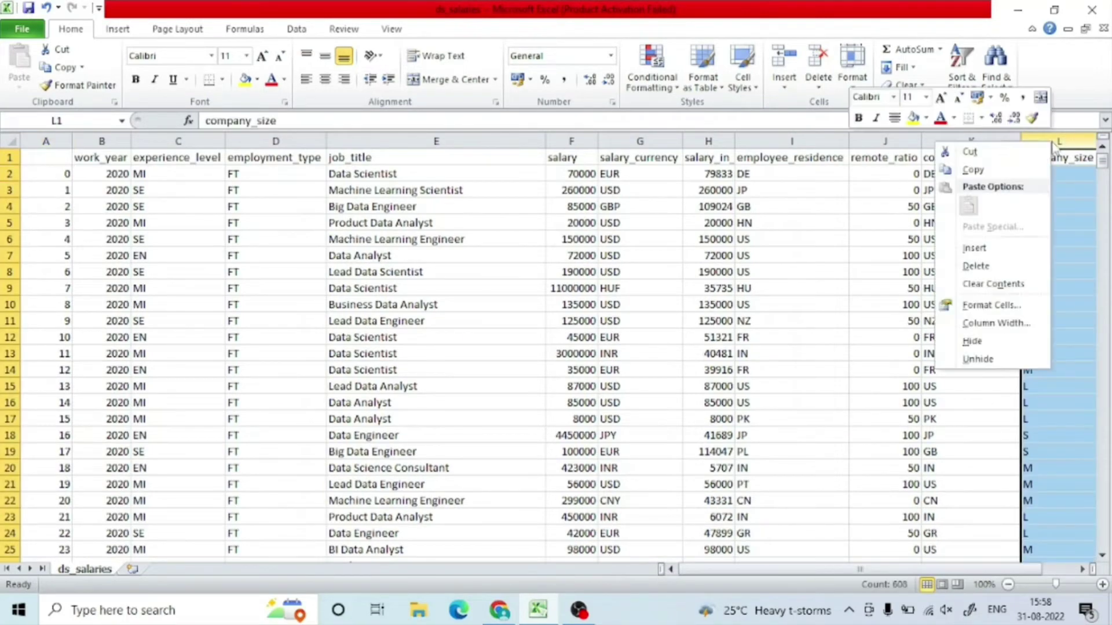
{"action": "left_click", "coordinate": [972, 341]}
{"action": "left_click", "coordinate": [608, 270]}
{"action": "left_click_drag", "start_coordinate": [869, 569], "coordinate": [694, 570]}
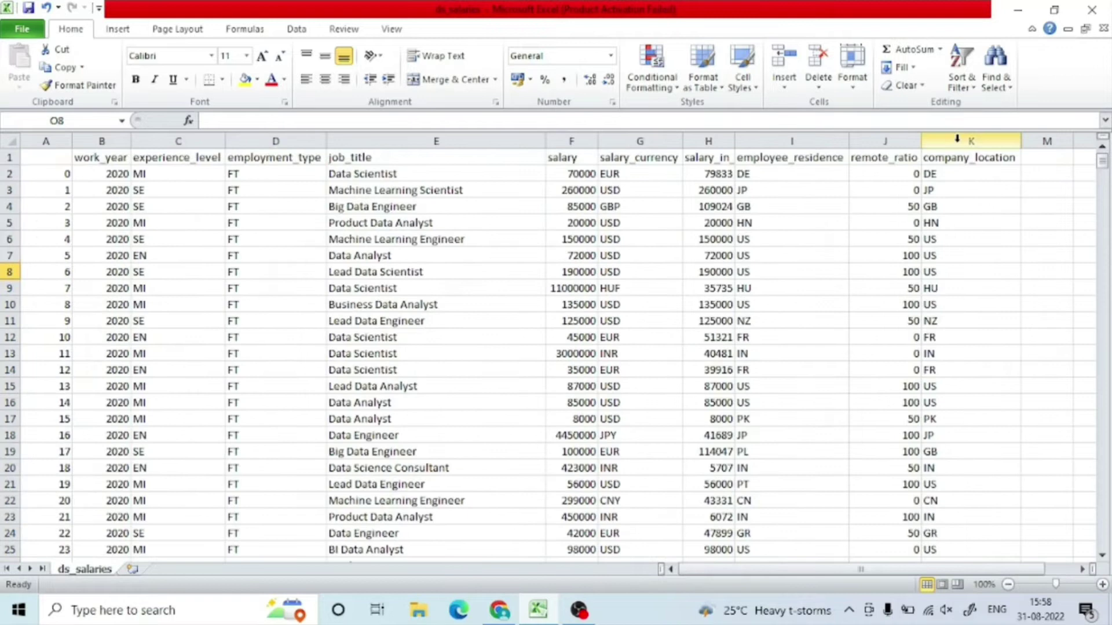
{"action": "left_click", "coordinate": [891, 141]}
{"action": "right_click", "coordinate": [893, 141]}
{"action": "left_click", "coordinate": [925, 339]}
{"action": "left_click", "coordinate": [52, 141]}
{"action": "right_click", "coordinate": [54, 142]}
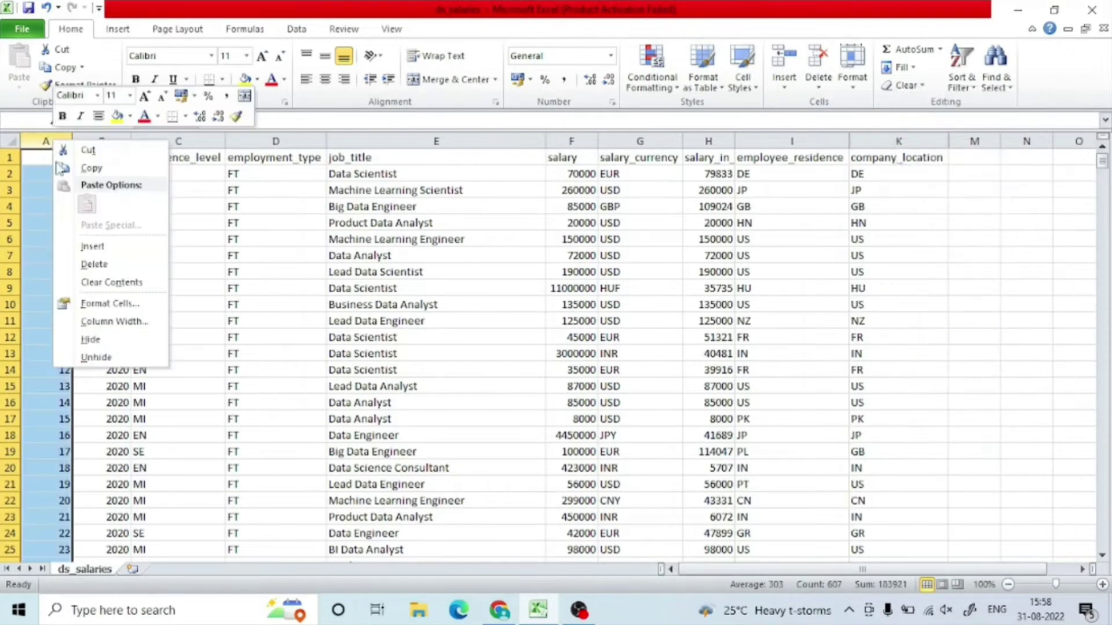
{"action": "left_click", "coordinate": [90, 339]}
Turn on filtering for the header row and filter company_location to US
{"action": "left_click", "coordinate": [10, 157]}
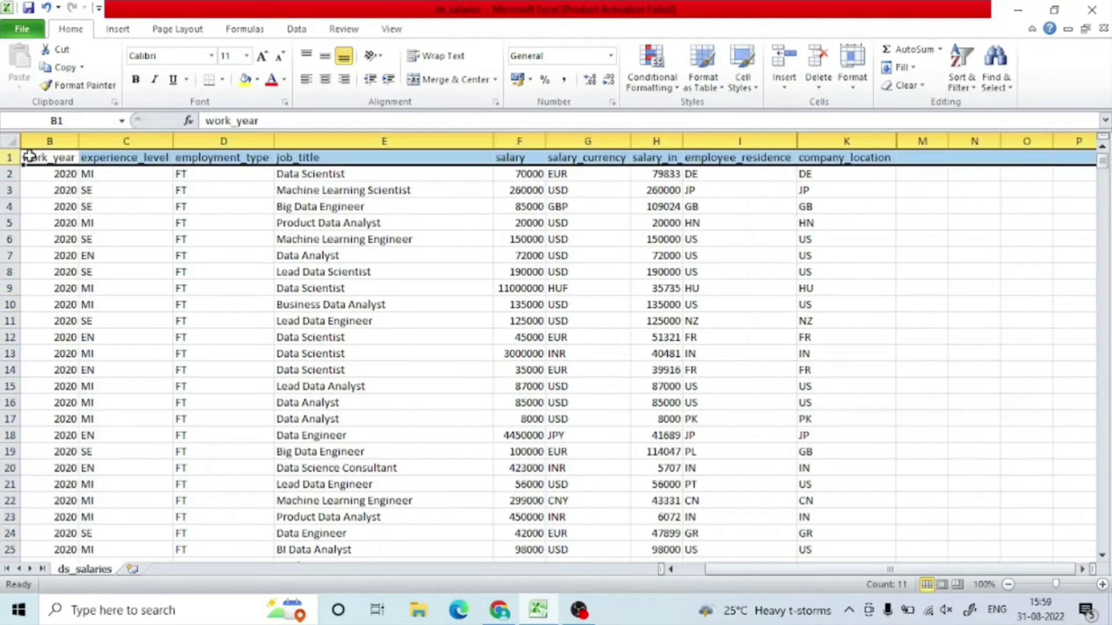
{"action": "left_click", "coordinate": [962, 70]}
{"action": "left_click", "coordinate": [967, 161]}
{"action": "left_click", "coordinate": [921, 321]}
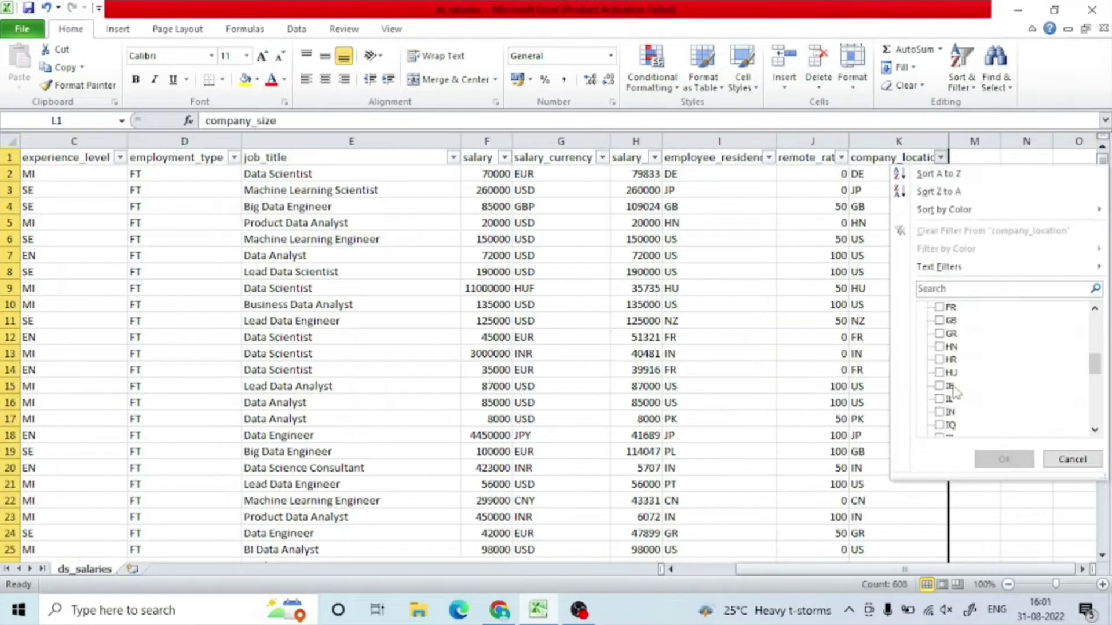
{"action": "scroll", "coordinate": [955, 399], "scroll_direction": "down", "scroll_amount": 2}
{"action": "left_click", "coordinate": [947, 417]}
{"action": "left_click", "coordinate": [992, 457]}
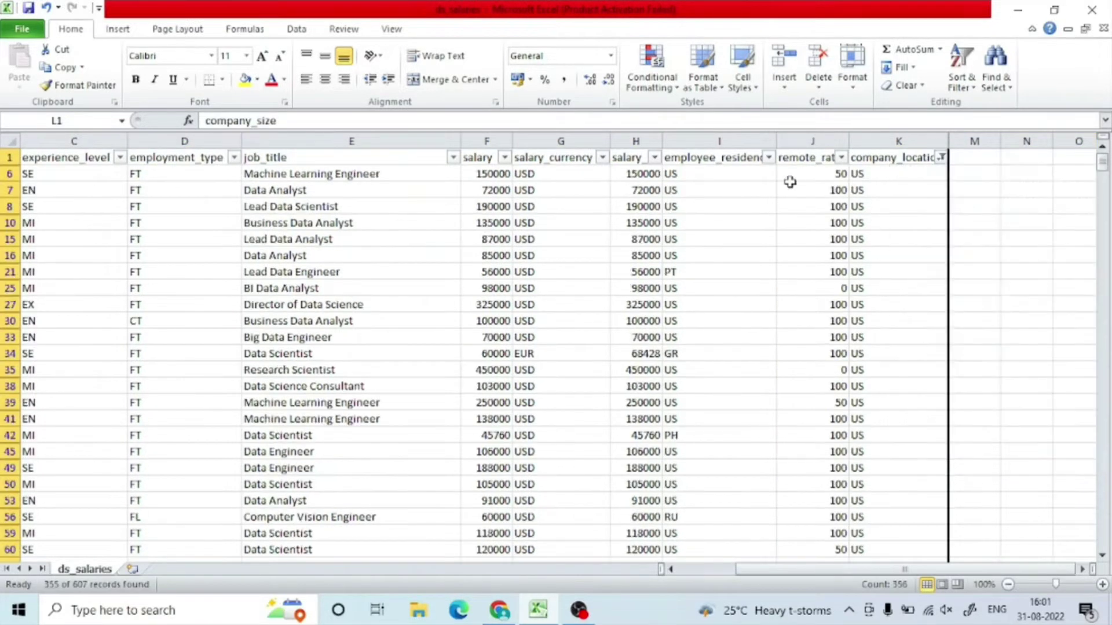
Hide the remote_ratio column and filter employee_residence to US only
{"action": "right_click", "coordinate": [828, 142]}
{"action": "left_click", "coordinate": [864, 339]}
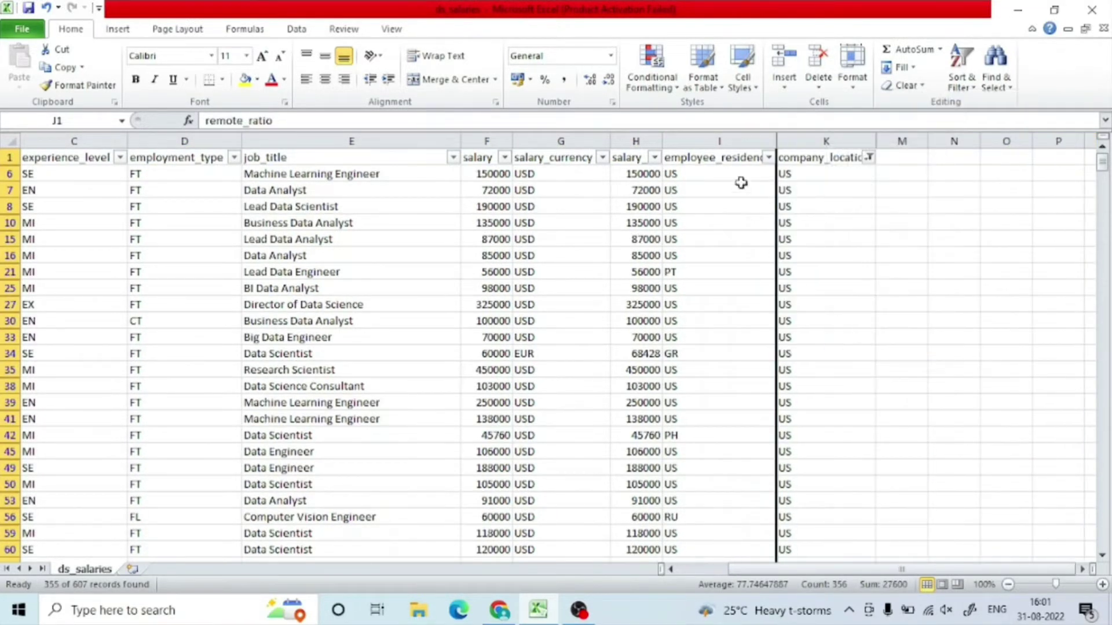
{"action": "left_click", "coordinate": [769, 156]}
{"action": "left_click", "coordinate": [812, 306]}
{"action": "scroll", "coordinate": [874, 370], "scroll_direction": "down", "scroll_amount": 5}
{"action": "left_click", "coordinate": [812, 414]}
{"action": "left_click", "coordinate": [877, 459]}
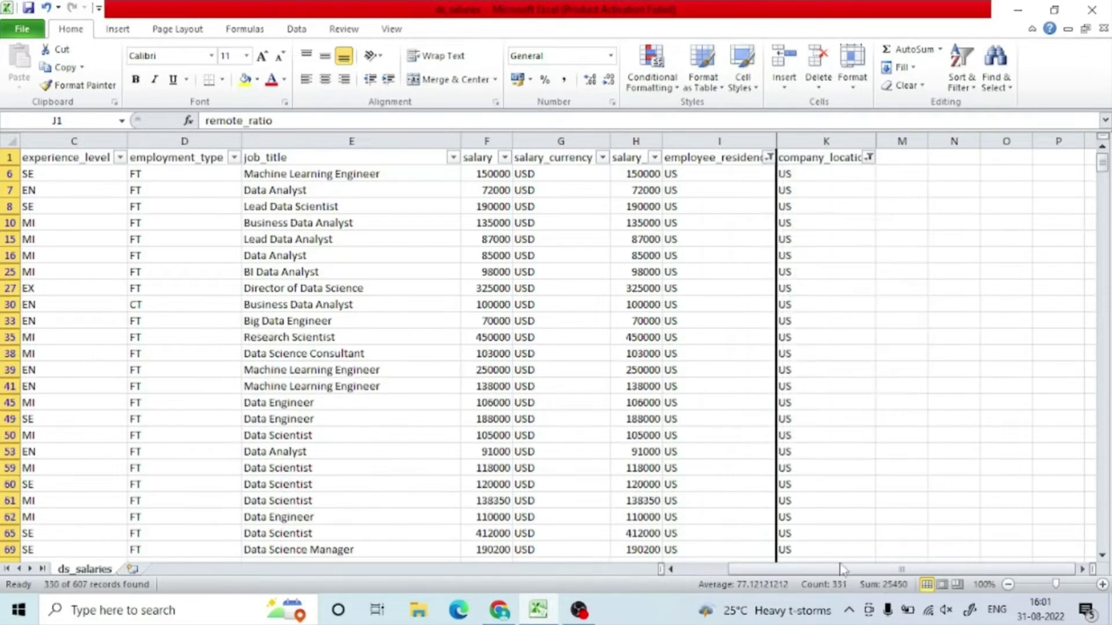
{"action": "left_click_drag", "start_coordinate": [833, 570], "coordinate": [783, 576]}
Hide the salary and salary_currency columns
{"action": "left_click_drag", "start_coordinate": [648, 142], "coordinate": [626, 142]}
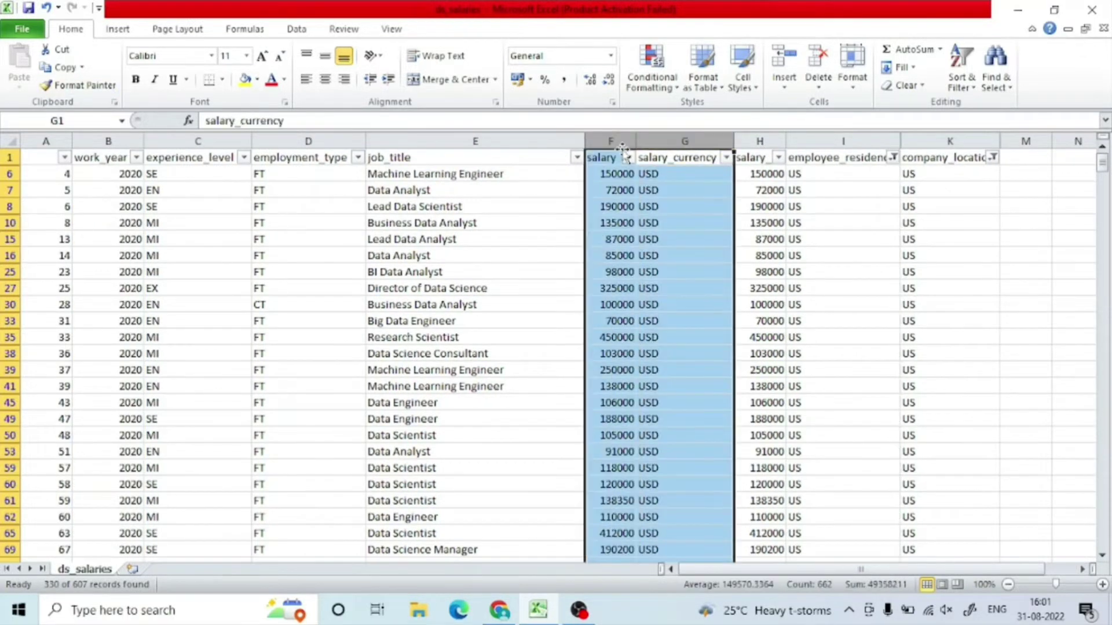
{"action": "right_click", "coordinate": [627, 143]}
{"action": "left_click", "coordinate": [660, 337]}
Filter employment_type to FT only
{"action": "left_click", "coordinate": [358, 157]}
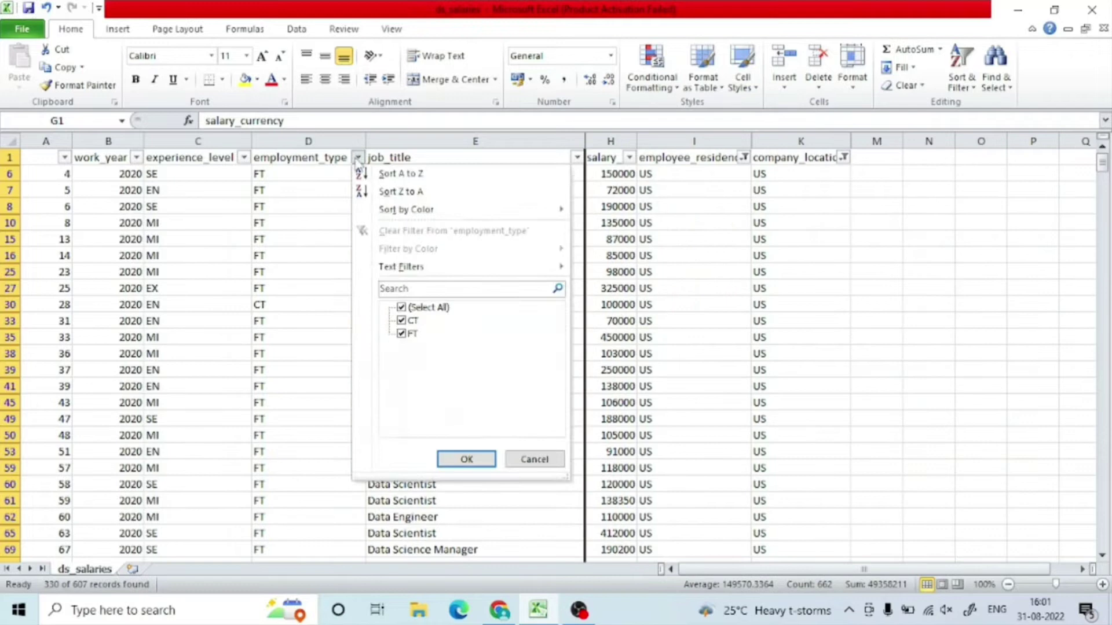
{"action": "left_click", "coordinate": [401, 308]}
{"action": "left_click", "coordinate": [401, 334]}
{"action": "left_click", "coordinate": [466, 459]}
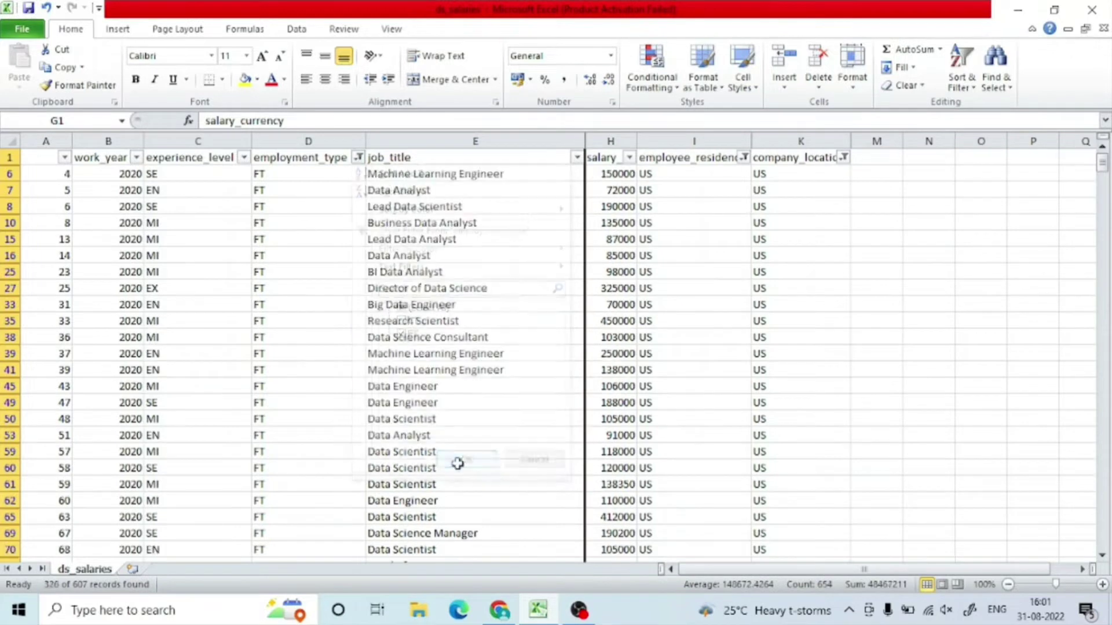
Filter experience_level to SE, briefly trying EN, then select the salary_in_usd column
{"action": "left_click", "coordinate": [244, 157]}
{"action": "left_click", "coordinate": [290, 305]}
{"action": "left_click", "coordinate": [290, 360]}
{"action": "left_click", "coordinate": [352, 459]}
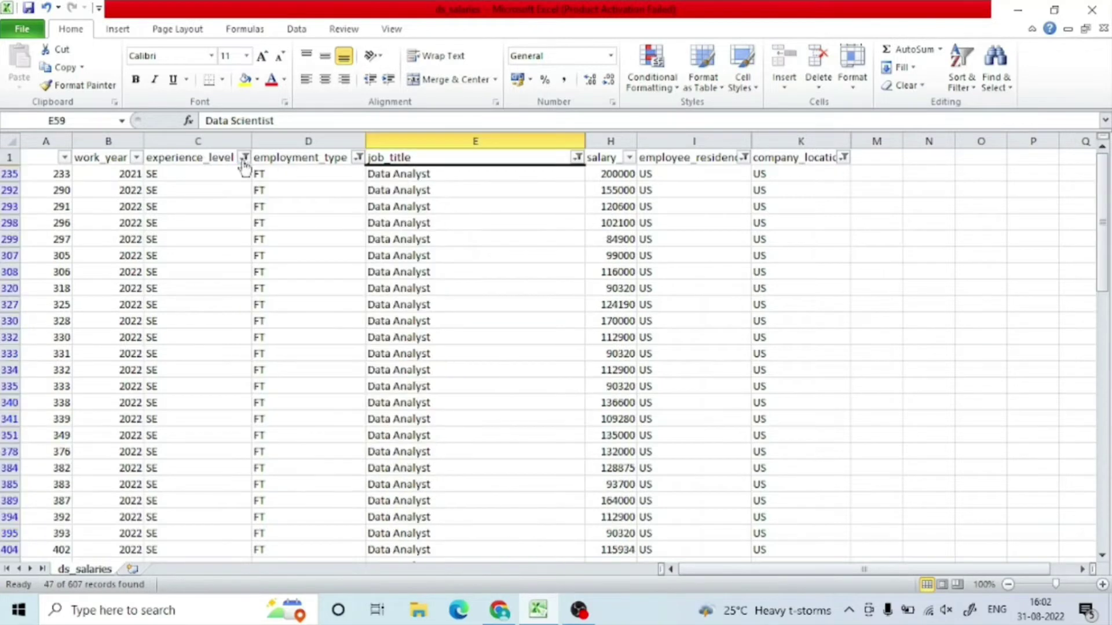
{"action": "left_click", "coordinate": [244, 157]}
{"action": "left_click", "coordinate": [287, 360]}
{"action": "left_click", "coordinate": [287, 320]}
{"action": "left_click", "coordinate": [352, 459]}
{"action": "left_click", "coordinate": [244, 157]}
{"action": "left_click", "coordinate": [287, 320]}
{"action": "left_click", "coordinate": [287, 360]}
{"action": "left_click", "coordinate": [352, 459]}
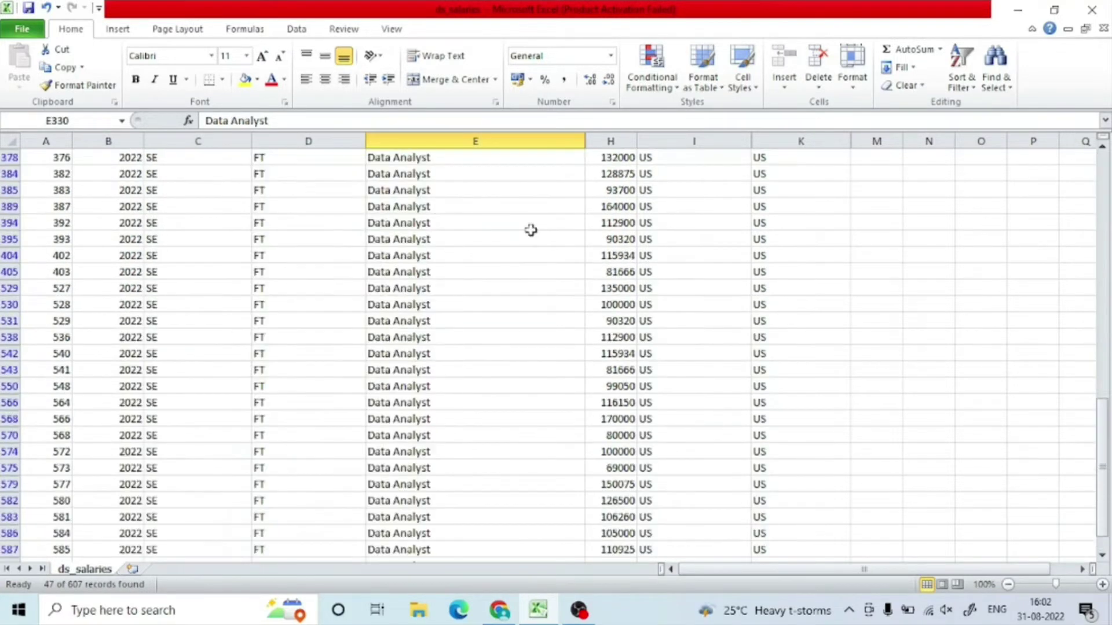
{"action": "scroll", "coordinate": [529, 228], "scroll_direction": "up", "scroll_amount": 6}
{"action": "left_click", "coordinate": [610, 141]}
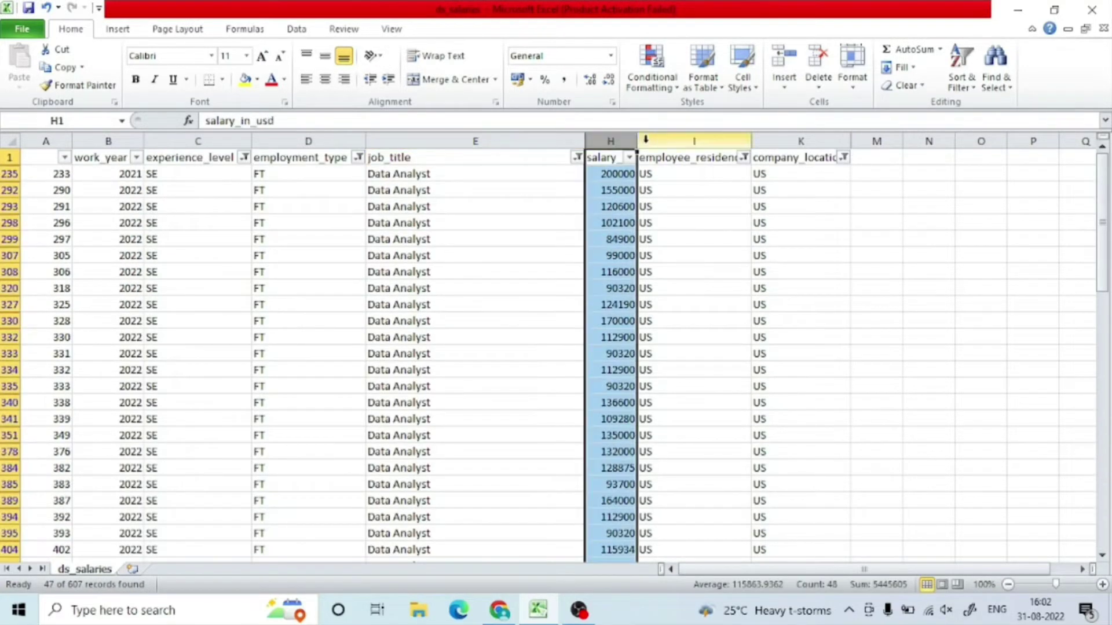
Copy the filtered salary_in_usd column into cell A1 of a new Sheet1
{"action": "double_click", "coordinate": [636, 140]}
{"action": "key", "text": "ctrl+c"}
{"action": "left_click", "coordinate": [133, 569]}
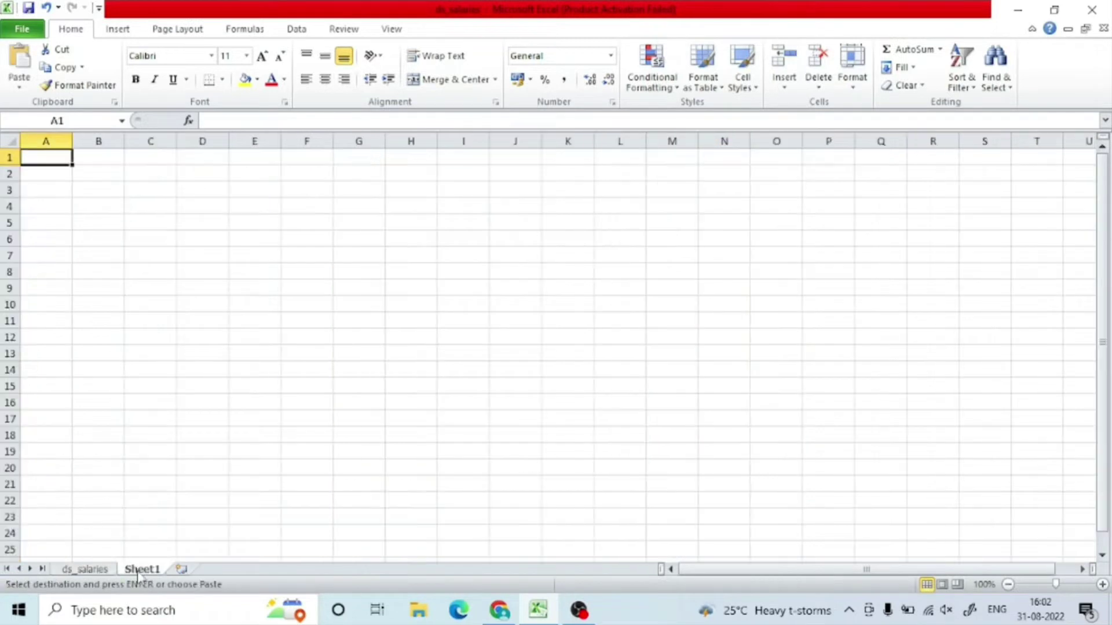
{"action": "key", "text": "ctrl+v"}
{"action": "left_click", "coordinate": [150, 256]}
{"action": "left_click", "coordinate": [151, 206]}
Sort the pasted salaries from smallest to largest
{"action": "left_click", "coordinate": [57, 141]}
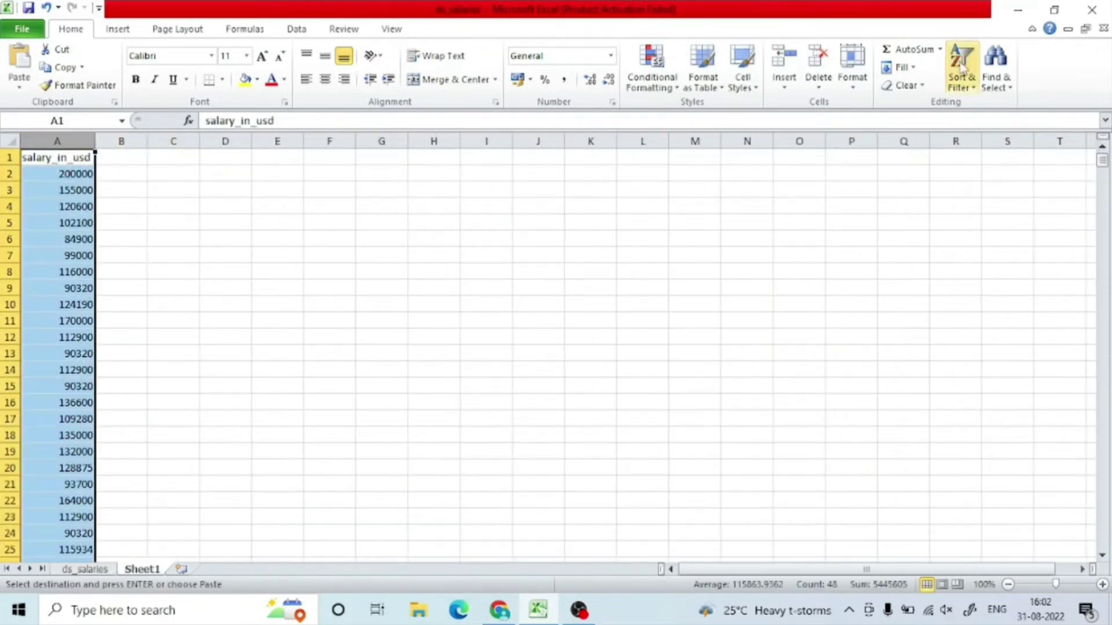
{"action": "left_click", "coordinate": [961, 66]}
{"action": "left_click", "coordinate": [984, 104]}
{"action": "left_click", "coordinate": [225, 238]}
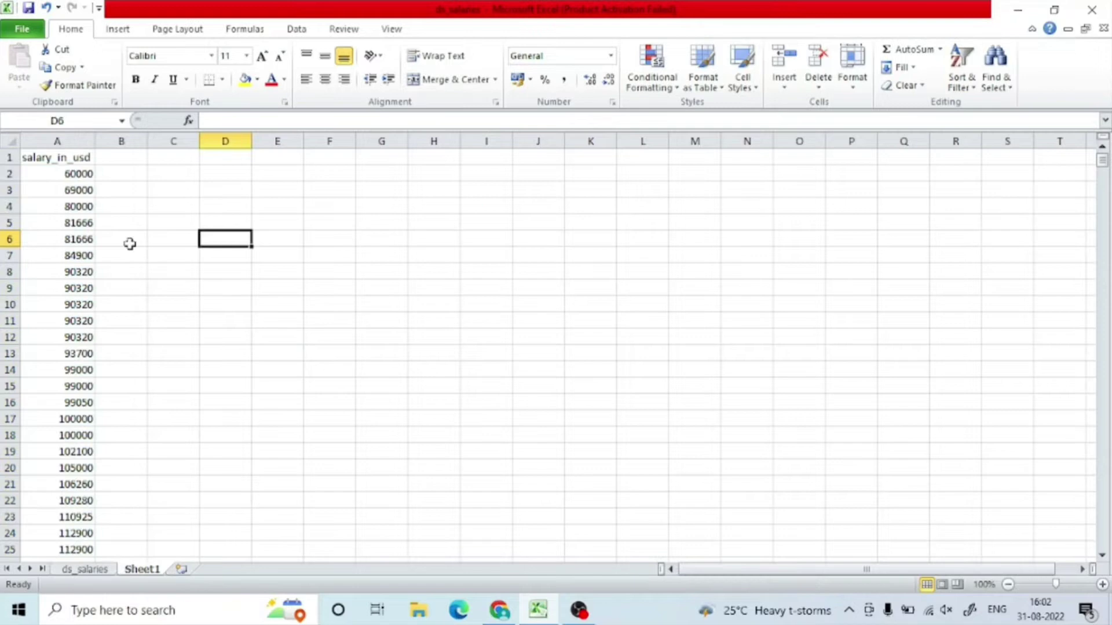
Add a Minimum label in C2 with =A2 beside it, giving 60000
{"action": "left_click", "coordinate": [177, 177]}
{"action": "type", "text": "Minimum"}
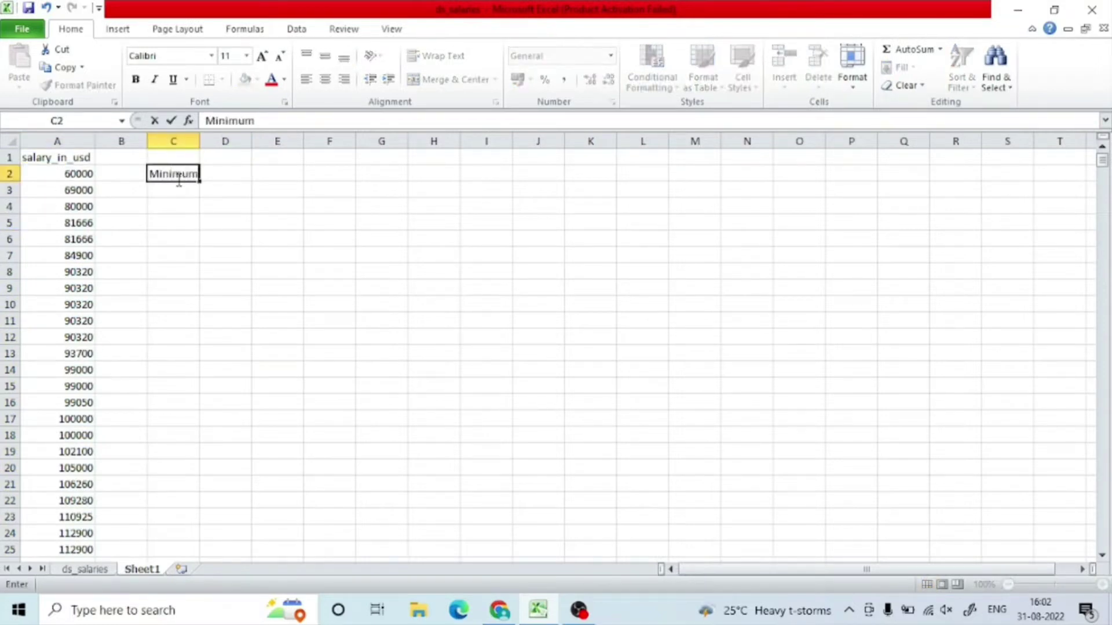
{"action": "key", "text": "Tab"}
{"action": "type", "text": "="}
{"action": "left_click", "coordinate": [71, 172]}
{"action": "key", "text": "Return"}
Add a Maximum label with =A48 beside it, giving 200000
{"action": "type", "text": "M"}
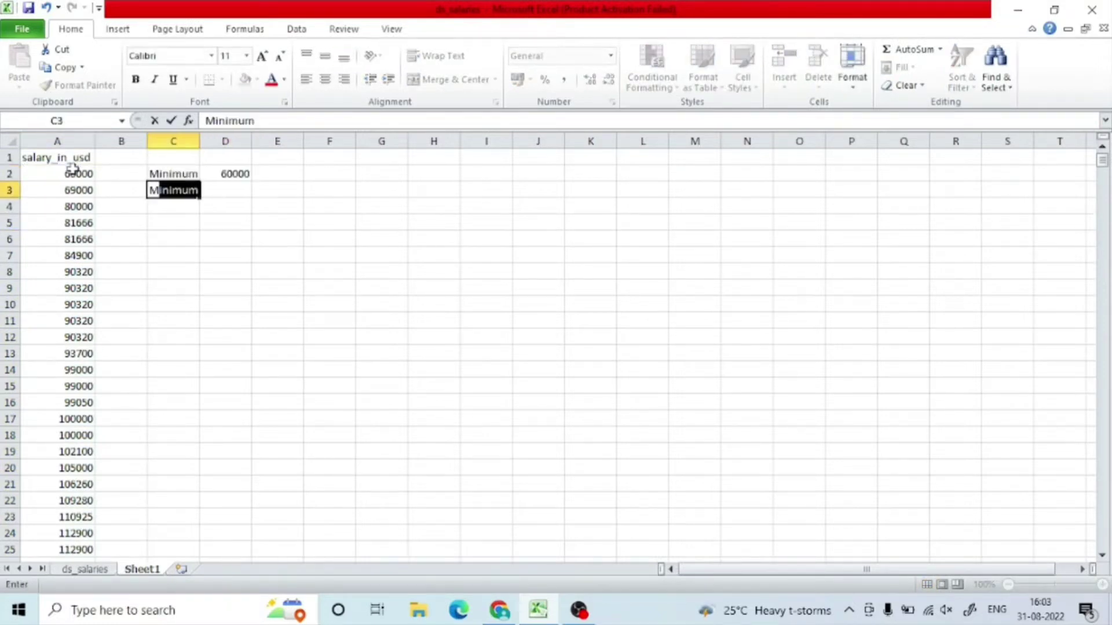
{"action": "type", "text": "aim"}
{"action": "key", "text": "Tab"}
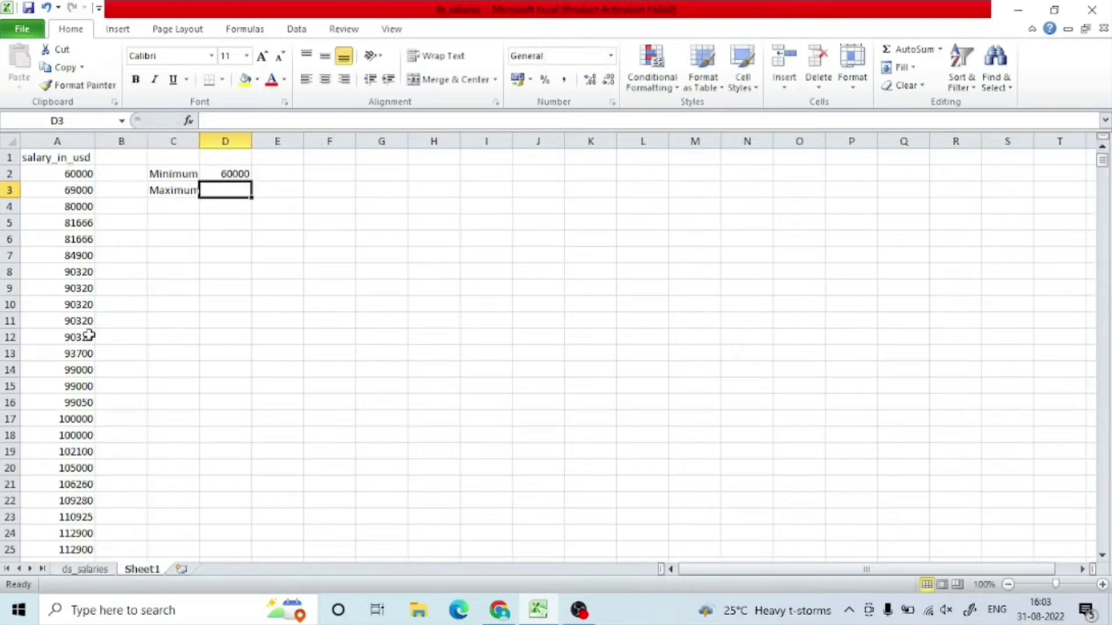
{"action": "scroll", "coordinate": [69, 384], "scroll_direction": "down", "scroll_amount": 6}
{"action": "scroll", "coordinate": [225, 139], "scroll_direction": "up", "scroll_amount": 6}
{"action": "type", "text": "="}
{"action": "scroll", "coordinate": [224, 248], "scroll_direction": "down", "scroll_amount": 10}
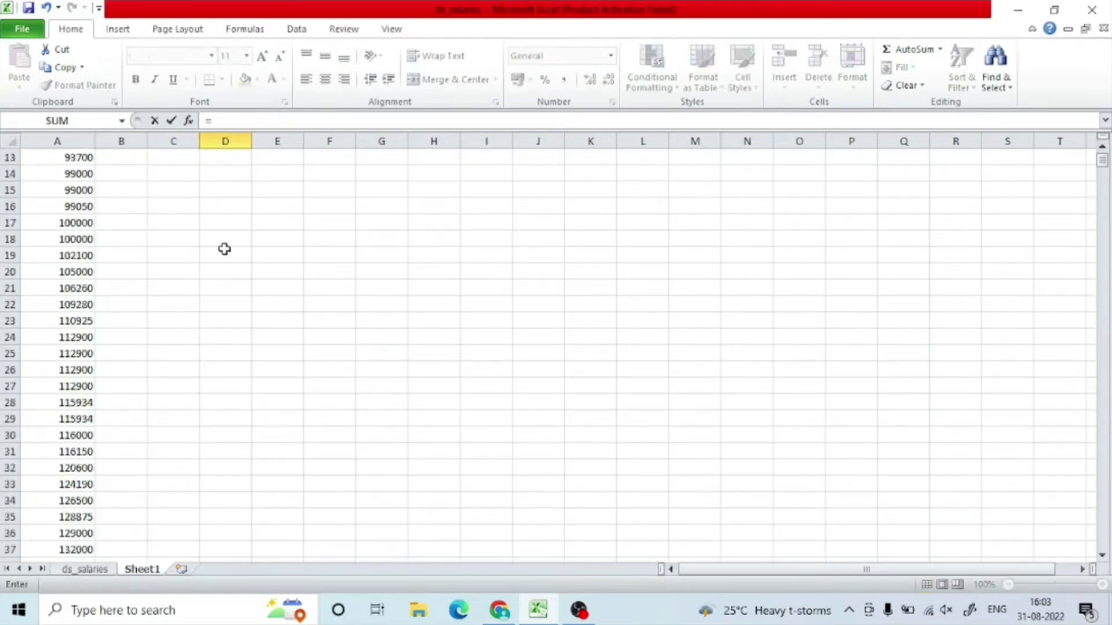
{"action": "left_click", "coordinate": [60, 440]}
{"action": "key", "text": "Return"}
{"action": "scroll", "coordinate": [176, 229], "scroll_direction": "up", "scroll_amount": 1}
Enter the label 'No. of observations' in C5
{"action": "left_click", "coordinate": [176, 229]}
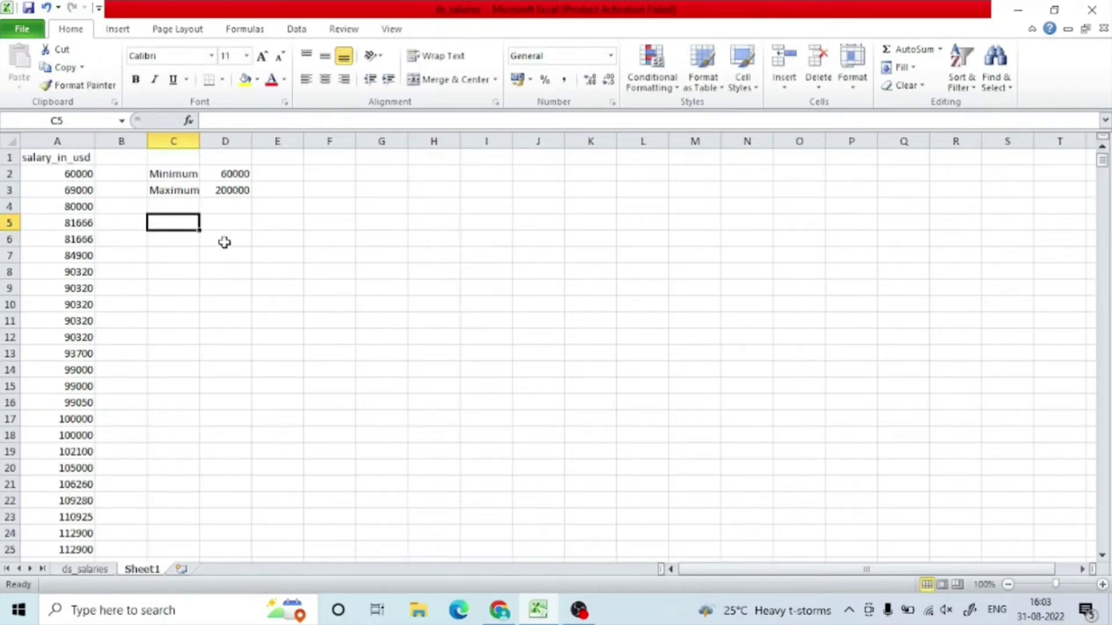
{"action": "type", "text": "N"}
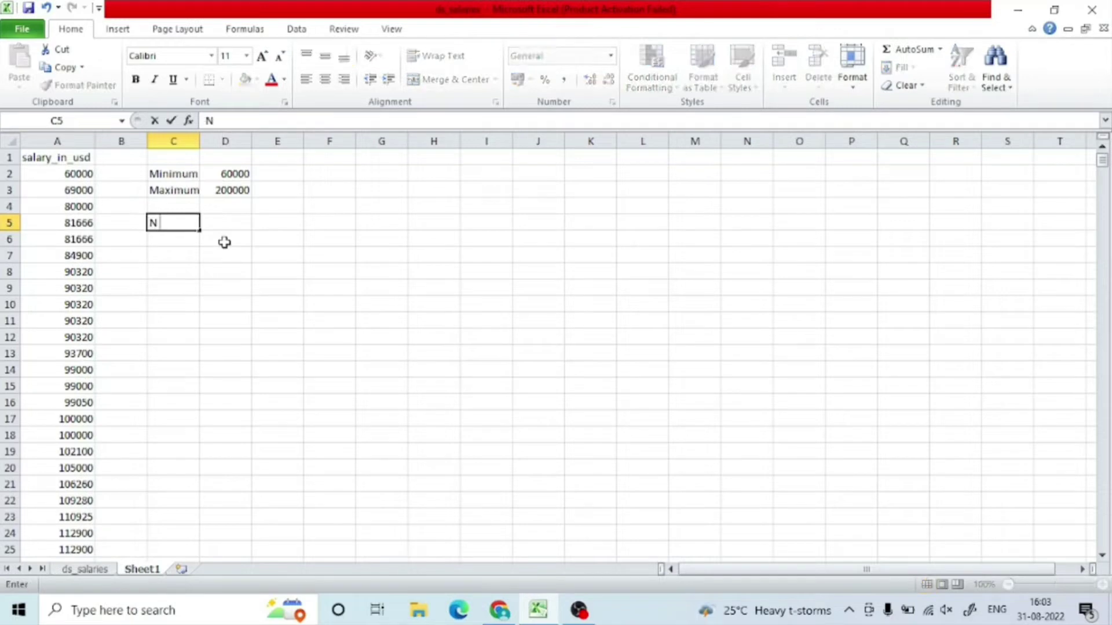
{"action": "type", "text": "o. of observations"}
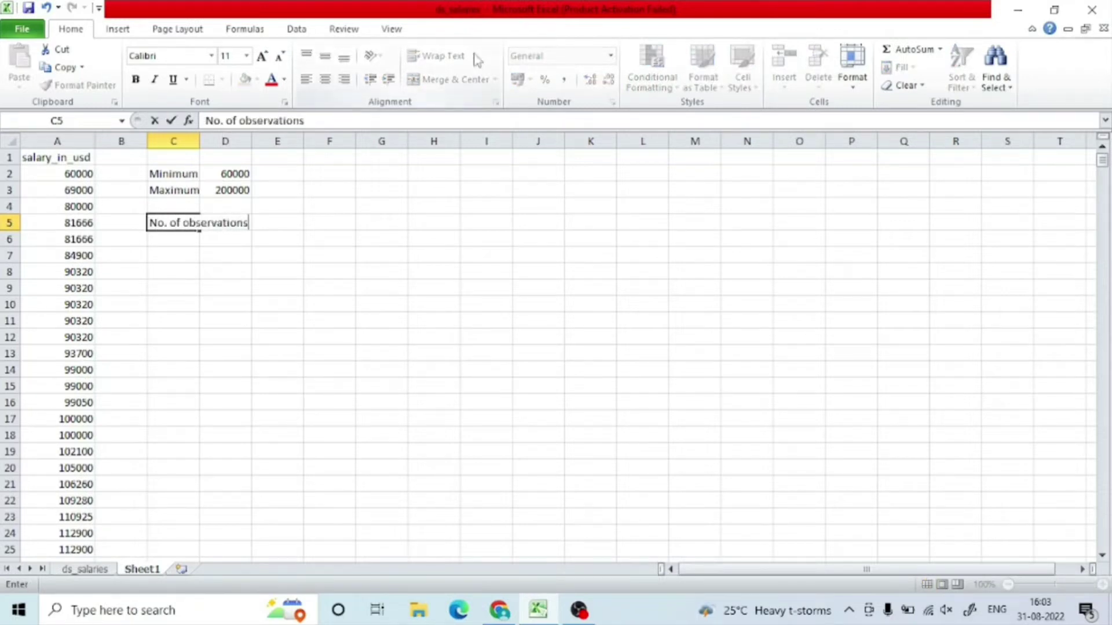
{"action": "left_click", "coordinate": [487, 288]}
Widen column C, count salaries A2:A48, and enter 47 observations in D5
{"action": "double_click", "coordinate": [200, 141]}
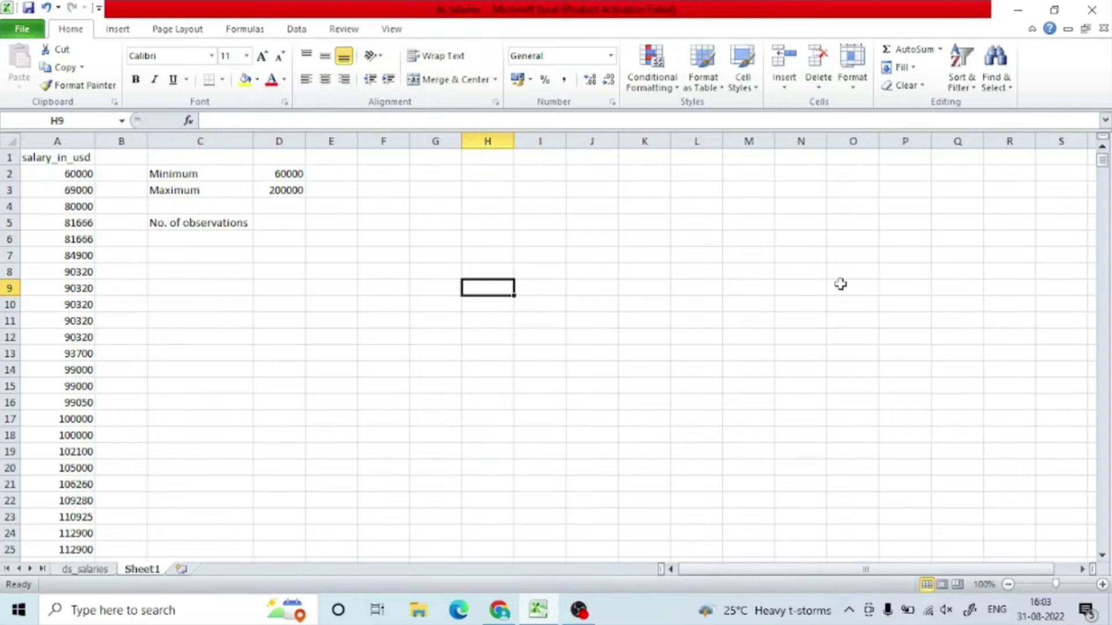
{"action": "left_click", "coordinate": [68, 174]}
{"action": "left_click_drag", "start_coordinate": [68, 173], "coordinate": [79, 209]}
{"action": "scroll", "coordinate": [261, 253], "scroll_direction": "up", "scroll_amount": 15}
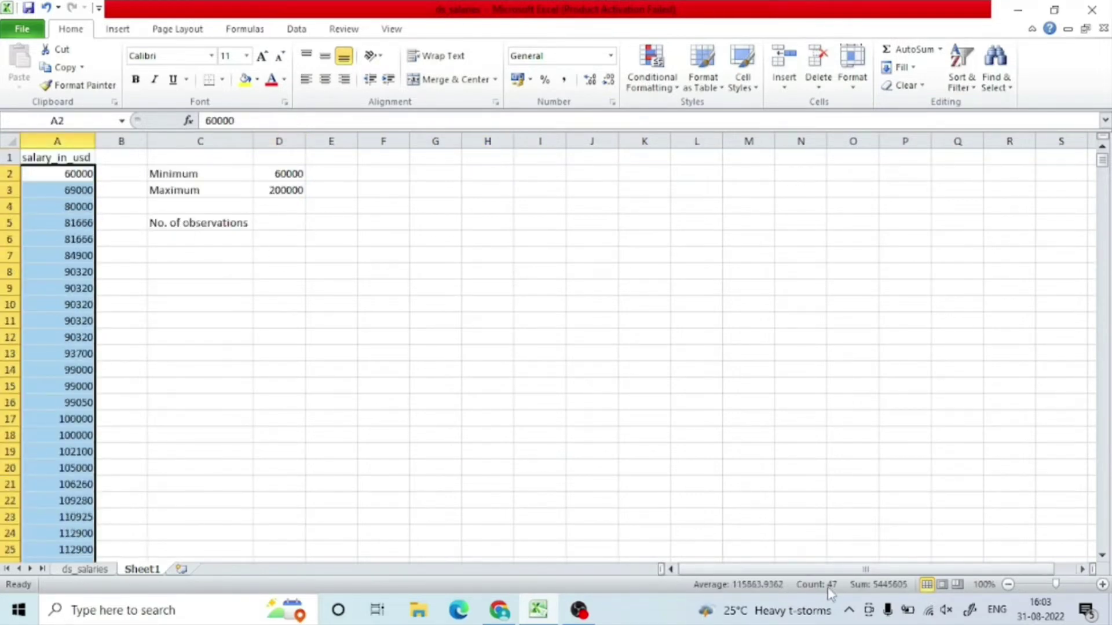
{"action": "left_click", "coordinate": [292, 226]}
{"action": "type", "text": "47"}
{"action": "key", "text": "Return"}
{"action": "left_click", "coordinate": [194, 272]}
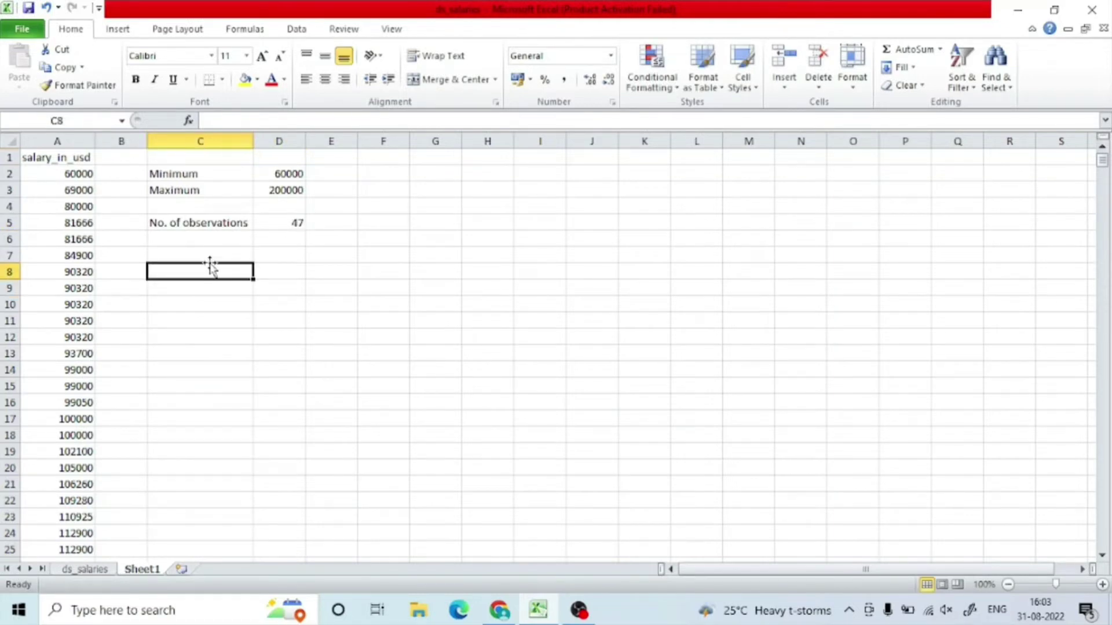
Enter 'Number of classes' in C7 with the value 14 in D7
{"action": "left_click", "coordinate": [209, 255]}
{"action": "type", "text": "Num"}
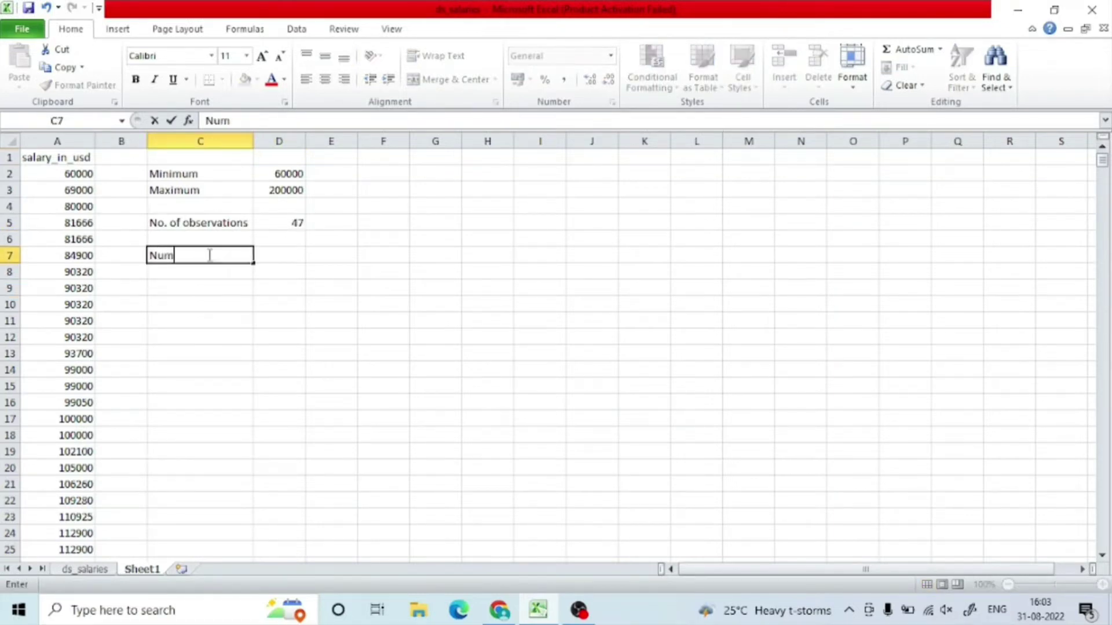
{"action": "type", "text": "ber of classes"}
{"action": "key", "text": "Tab"}
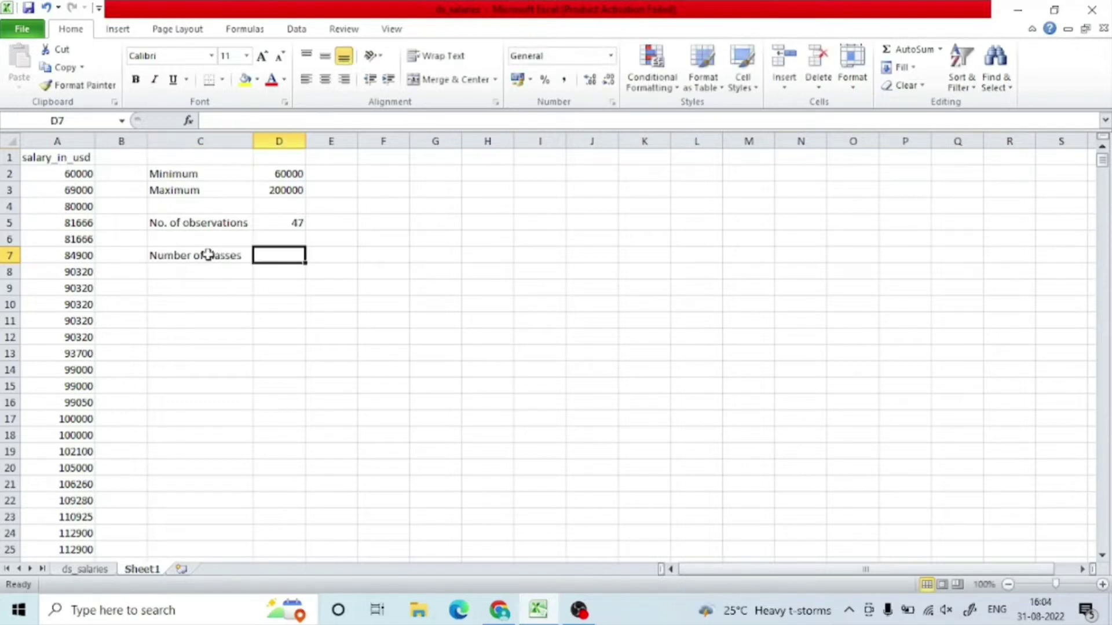
{"action": "type", "text": "14"}
{"action": "key", "text": "Return"}
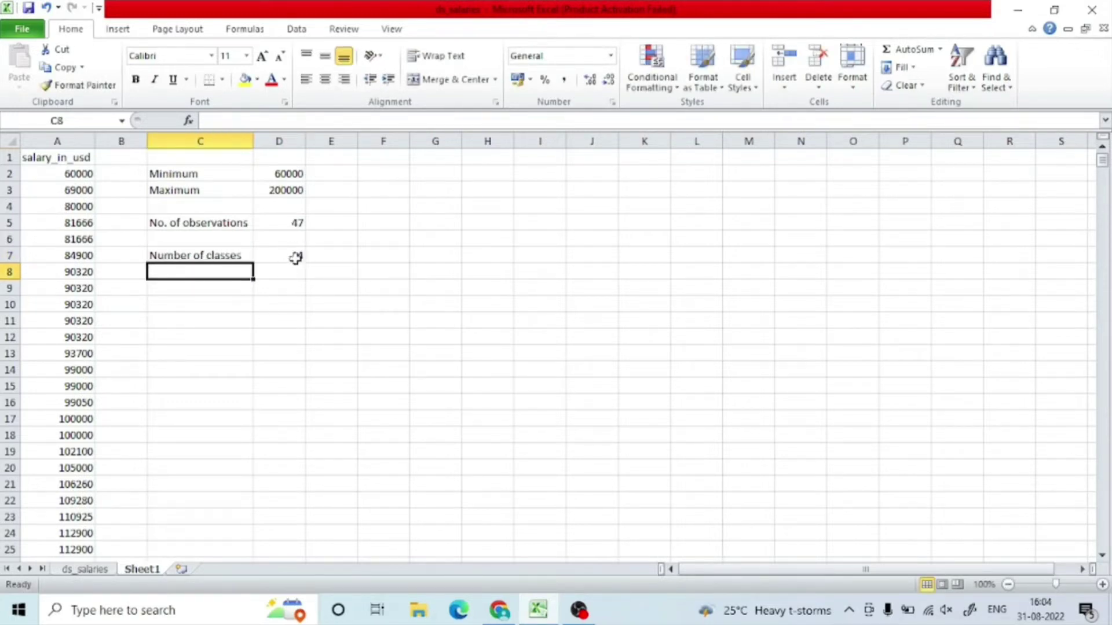
Add 'Class Interval' in C9 with =(D3-D2)/D7 in D9, giving 10000
{"action": "key", "text": "Return"}
{"action": "type", "text": "Cla"}
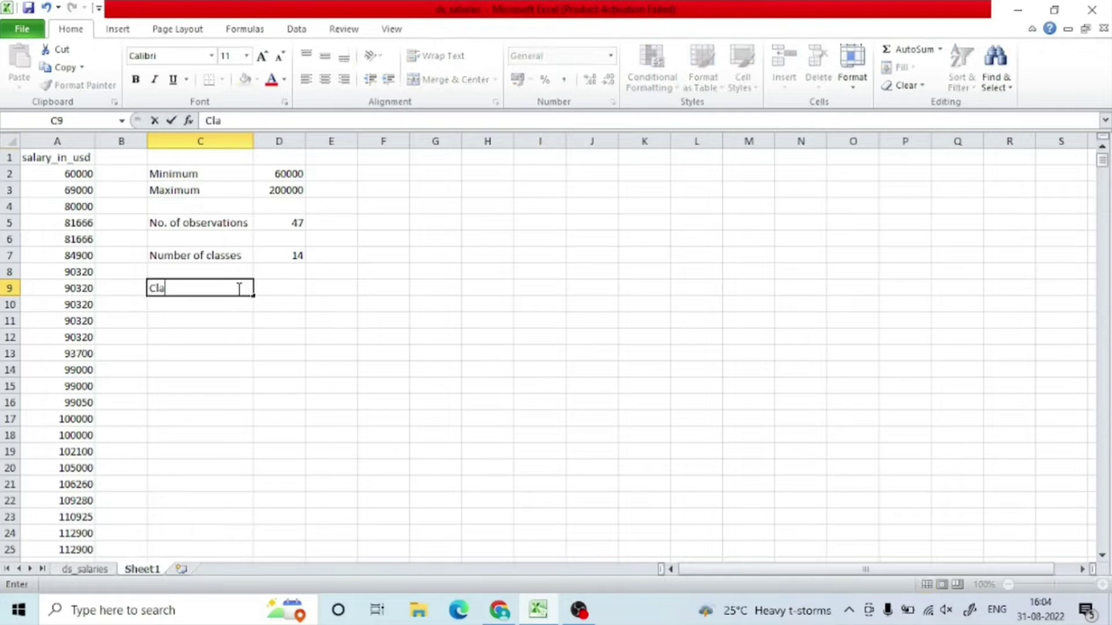
{"action": "type", "text": "ss Interval"}
{"action": "key", "text": "Tab"}
{"action": "type", "text": "="}
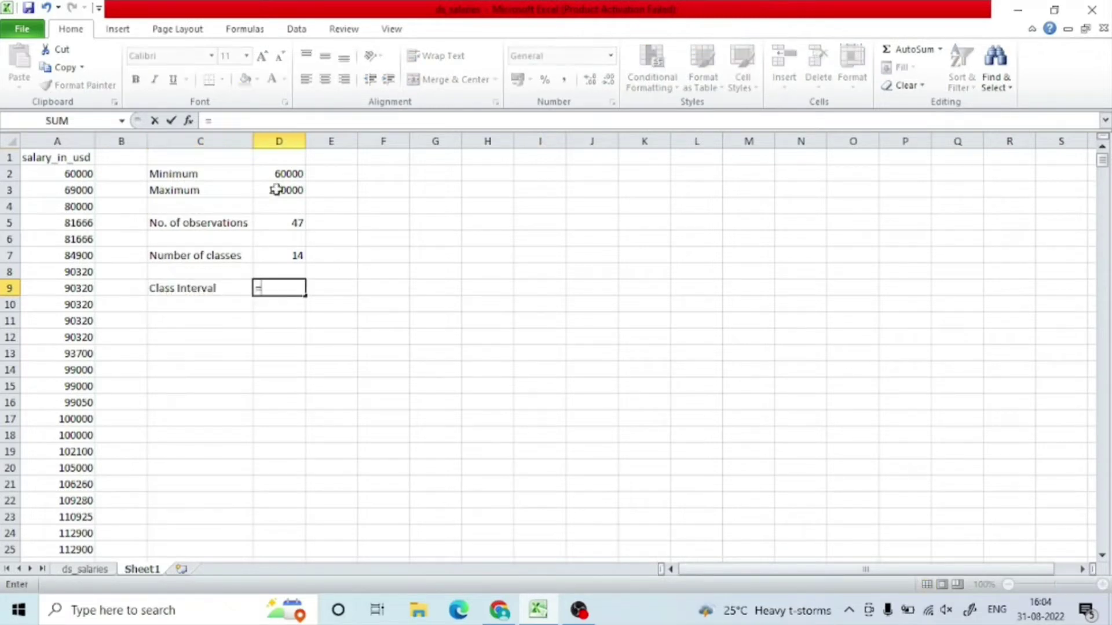
{"action": "left_click", "coordinate": [279, 190]}
{"action": "type", "text": "-"}
{"action": "left_click", "coordinate": [282, 175]}
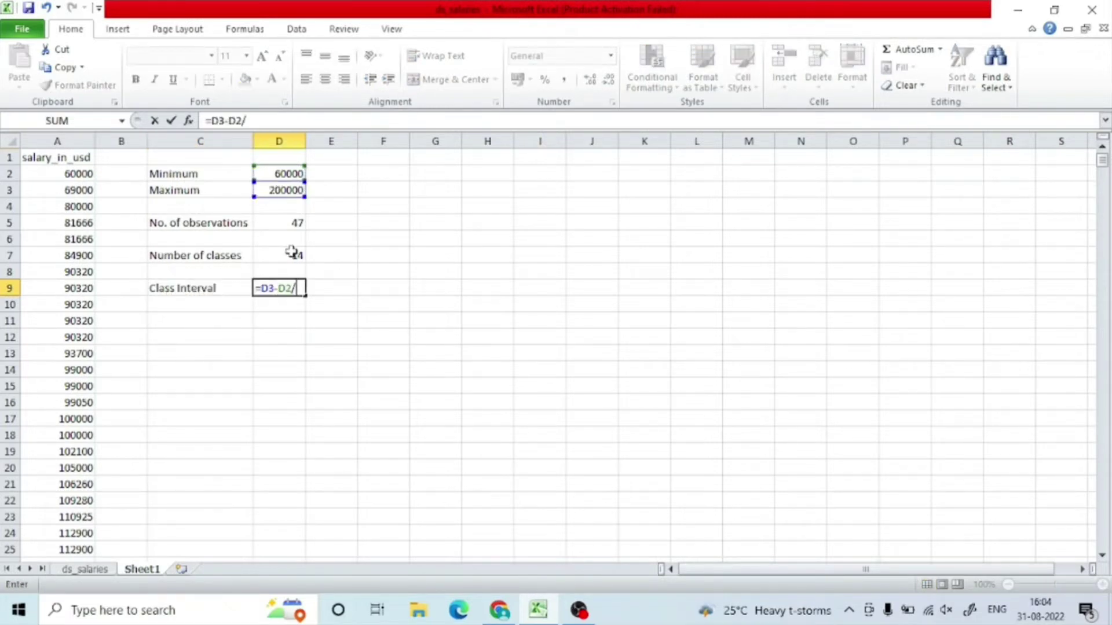
{"action": "type", "text": "("}
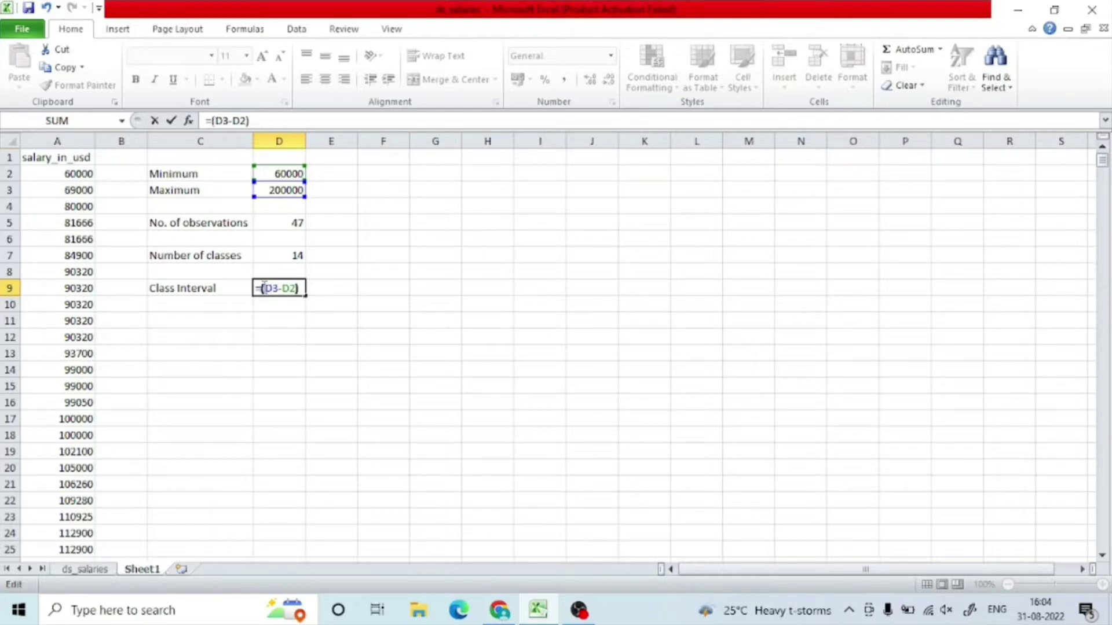
{"action": "type", "text": "/"}
{"action": "left_click", "coordinate": [291, 257]}
{"action": "key", "text": "Return"}
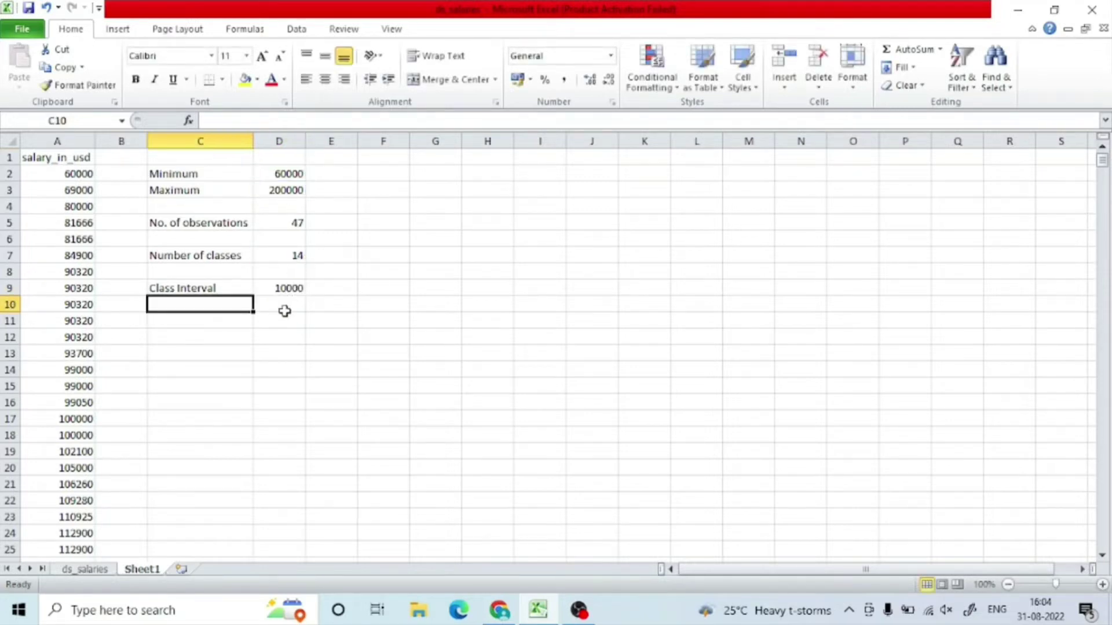
{"action": "left_click", "coordinate": [288, 289]}
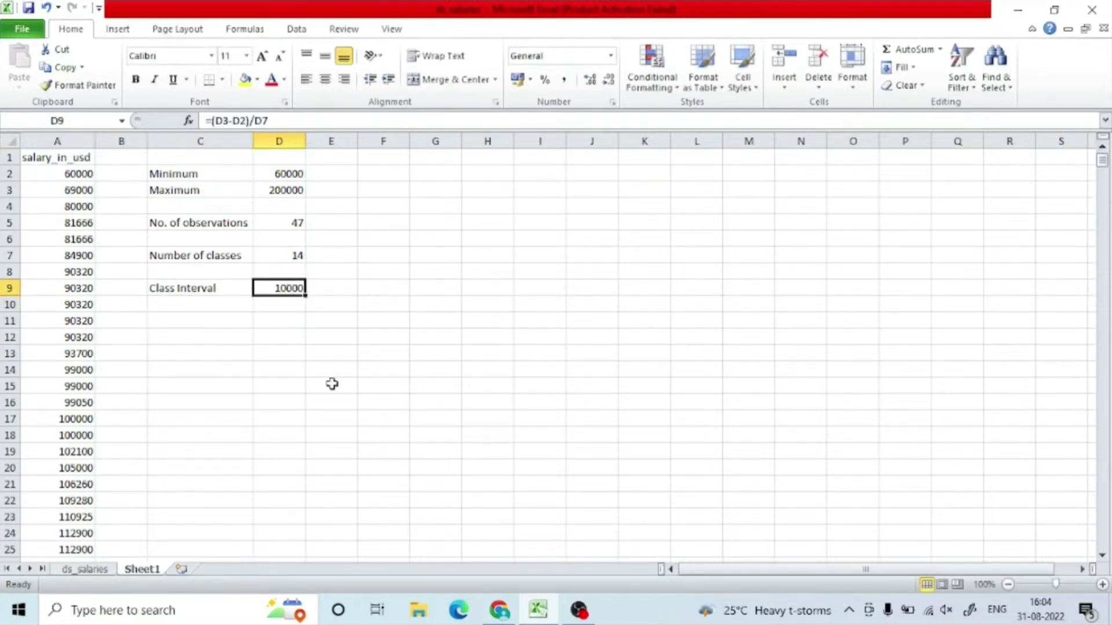
{"action": "left_click", "coordinate": [297, 174]}
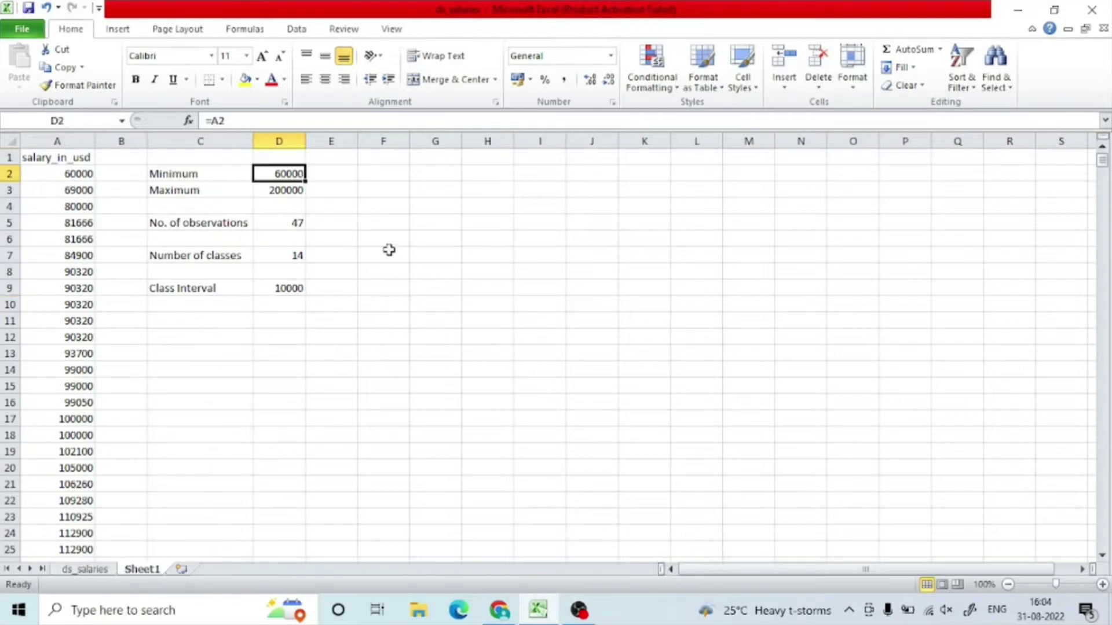
Add 'Lower Limit' and 'Upper Limit' headings in F5:G5 and autofit both columns
{"action": "left_click", "coordinate": [391, 222]}
{"action": "type", "text": "Lower Lim"}
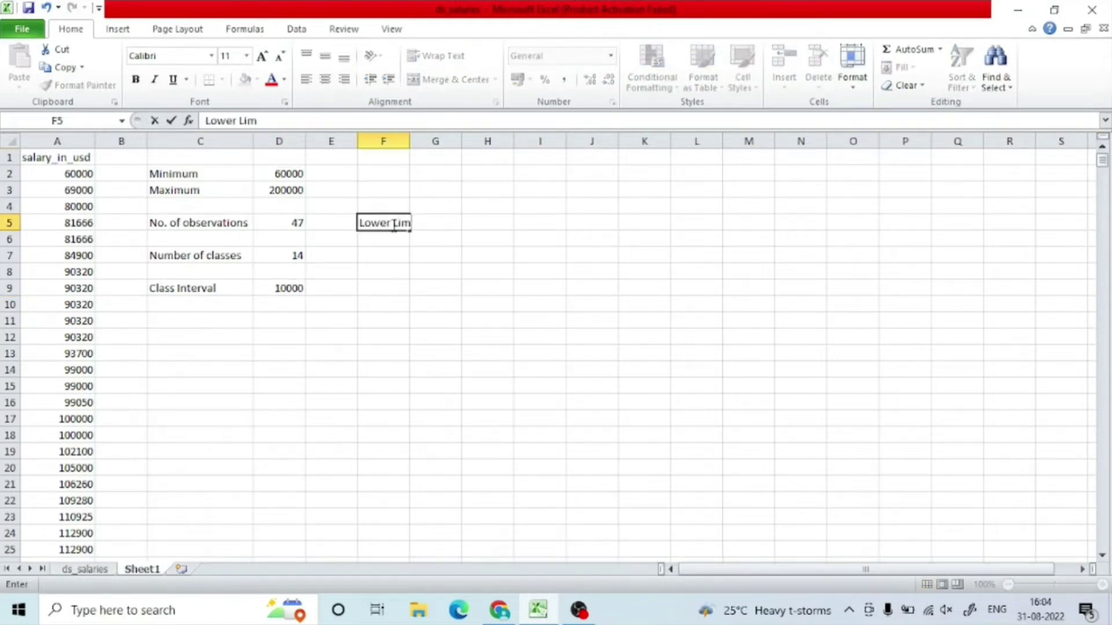
{"action": "key", "text": "Tab"}
{"action": "type", "text": "Upper Limit"}
{"action": "key", "text": "Tab"}
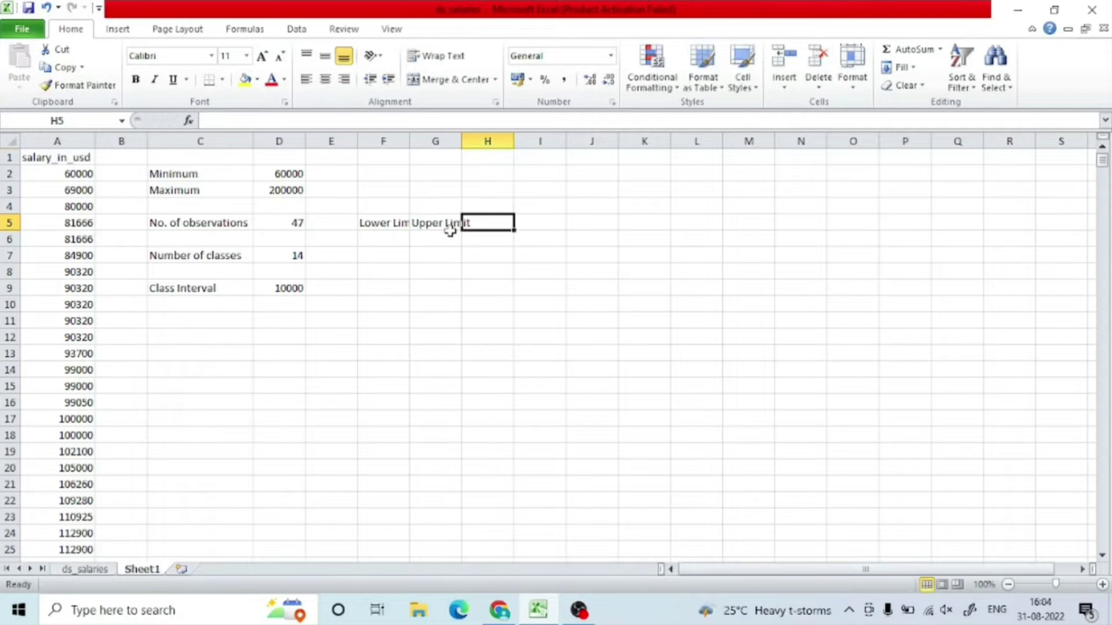
{"action": "double_click", "coordinate": [410, 144]}
{"action": "double_click", "coordinate": [473, 144]}
Enter 60000 as the first lower limit, with its upper limit as lower limit plus class interval
{"action": "left_click", "coordinate": [389, 241]}
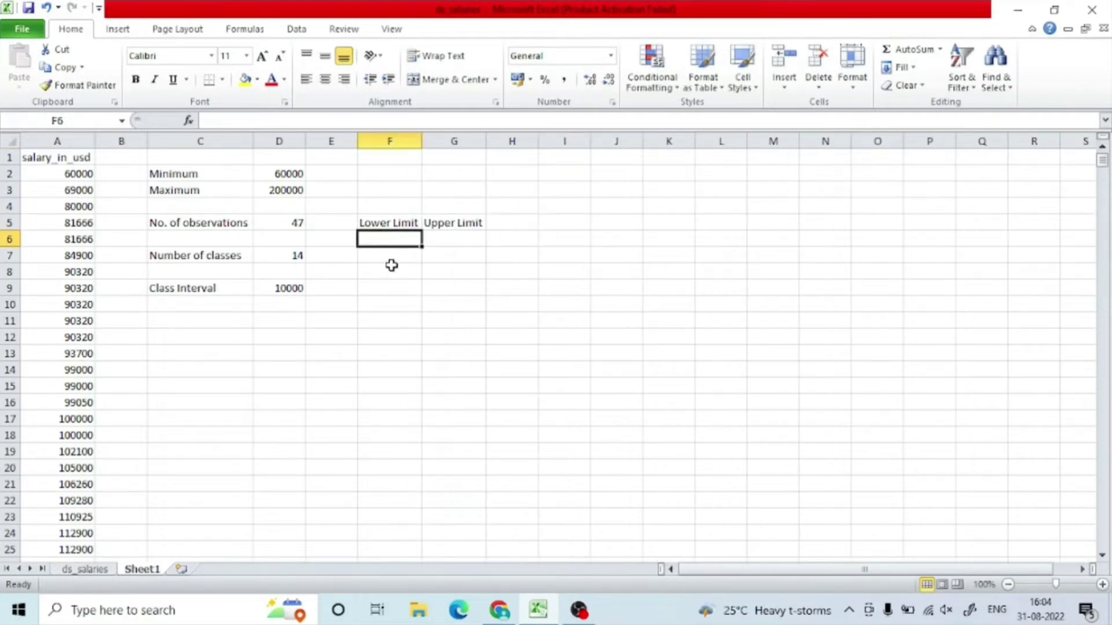
{"action": "type", "text": "60000"}
{"action": "left_click", "coordinate": [454, 302]}
{"action": "left_click", "coordinate": [454, 239]}
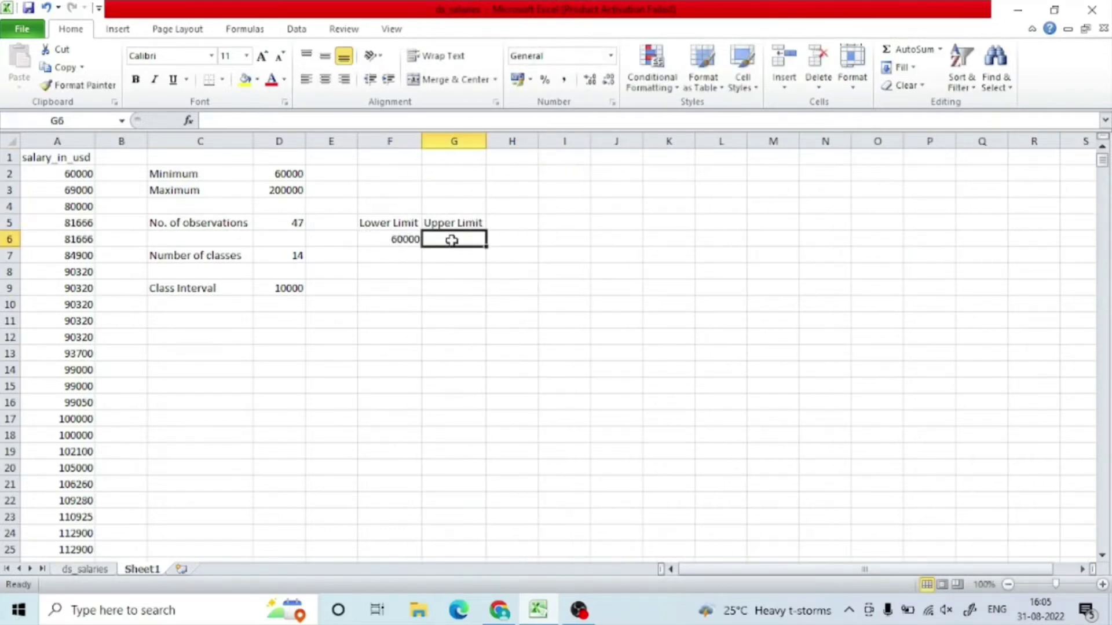
{"action": "type", "text": "="}
{"action": "left_click", "coordinate": [405, 238]}
{"action": "type", "text": "+"}
{"action": "left_click", "coordinate": [278, 288]}
{"action": "key", "text": "Return"}
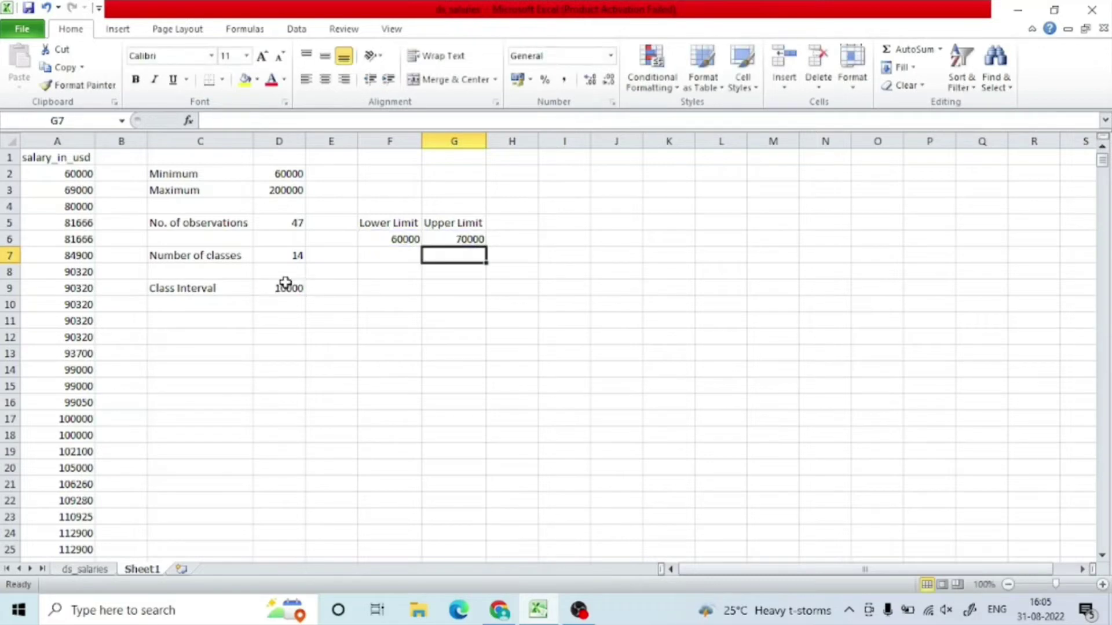
{"action": "left_click", "coordinate": [398, 257]}
{"action": "type", "text": "="}
{"action": "left_click", "coordinate": [405, 237]}
{"action": "type", "text": "+"}
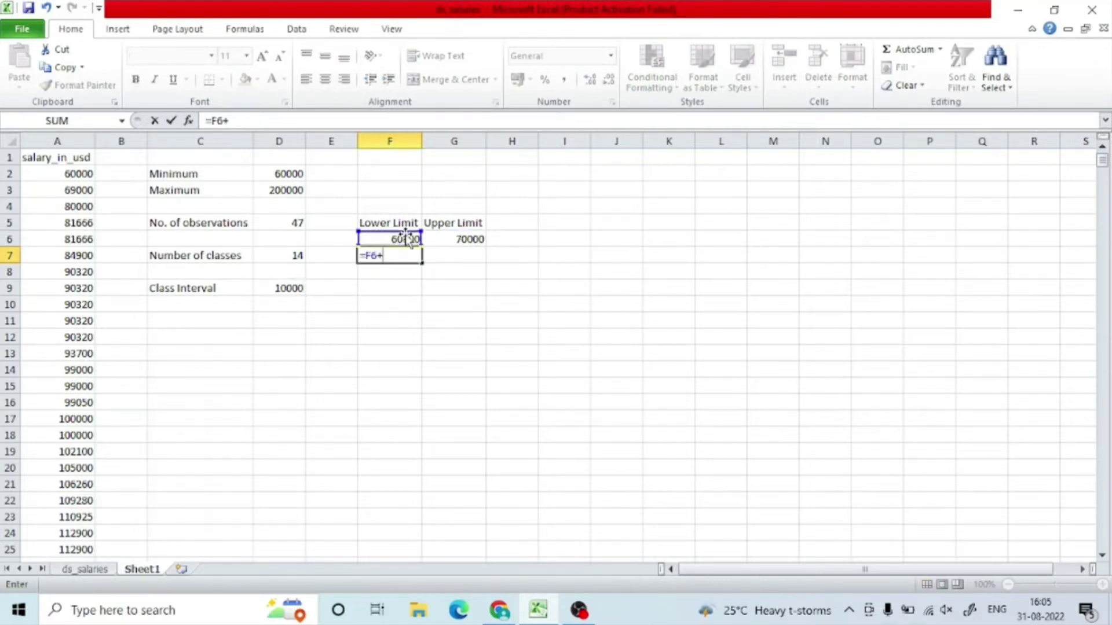
{"action": "type", "text": "10000"}
{"action": "key", "text": "Return"}
{"action": "left_click", "coordinate": [439, 254]}
{"action": "type", "text": "="}
{"action": "left_click", "coordinate": [370, 254]}
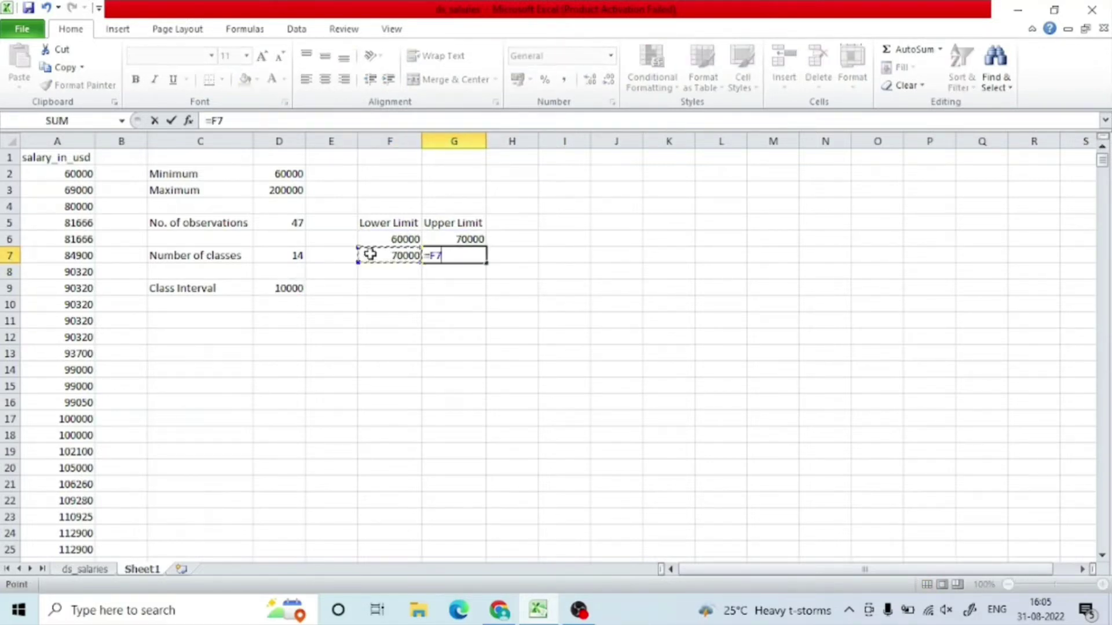
{"action": "type", "text": "+10000"}
{"action": "key", "text": "Return"}
Copy the limit formulas down columns F and G to row 19
{"action": "left_click", "coordinate": [380, 253]}
{"action": "key", "text": "ctrl+c"}
{"action": "left_click", "coordinate": [392, 271]}
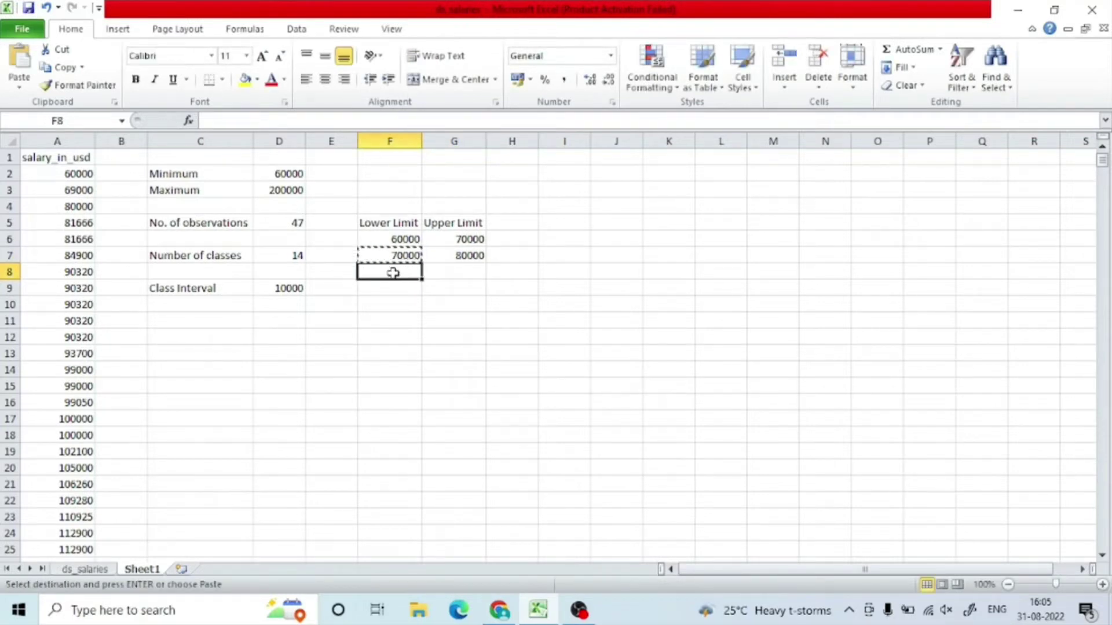
{"action": "left_click_drag", "start_coordinate": [392, 272], "coordinate": [401, 451]}
{"action": "key", "text": "ctrl+v"}
{"action": "left_click", "coordinate": [462, 433]}
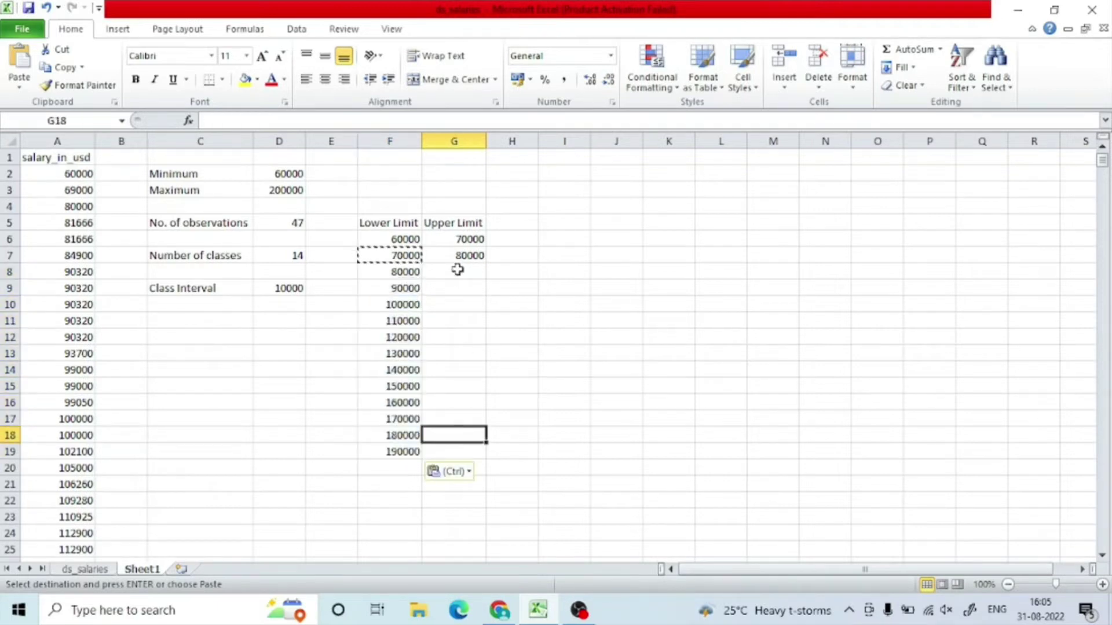
{"action": "left_click", "coordinate": [457, 257]}
{"action": "left_click_drag", "start_coordinate": [485, 263], "coordinate": [486, 459]}
{"action": "left_click", "coordinate": [480, 455]}
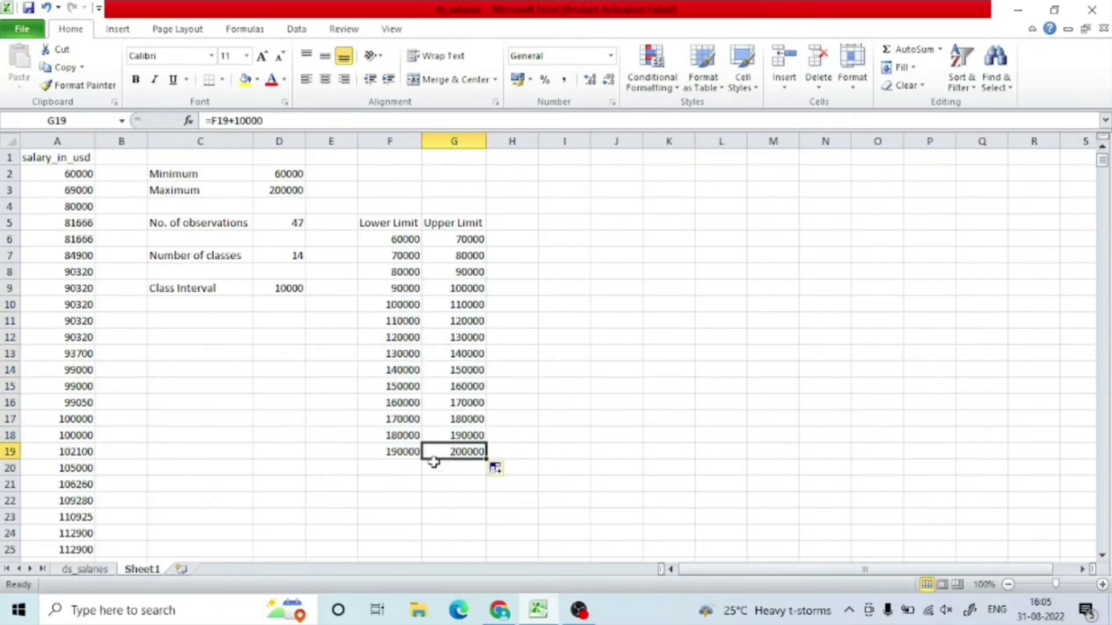
Add a final 200000–210000 class in row 20
{"action": "left_click", "coordinate": [404, 451]}
{"action": "key", "text": "ctrl+c"}
{"action": "left_click", "coordinate": [402, 467]}
{"action": "key", "text": "ctrl+v"}
{"action": "left_click", "coordinate": [454, 452]}
{"action": "key", "text": "ctrl+c"}
{"action": "left_click", "coordinate": [454, 468]}
{"action": "key", "text": "ctrl+v"}
Change the number of classes to 15 and set the first upper limit to =F6+10000
{"action": "left_click", "coordinate": [298, 257]}
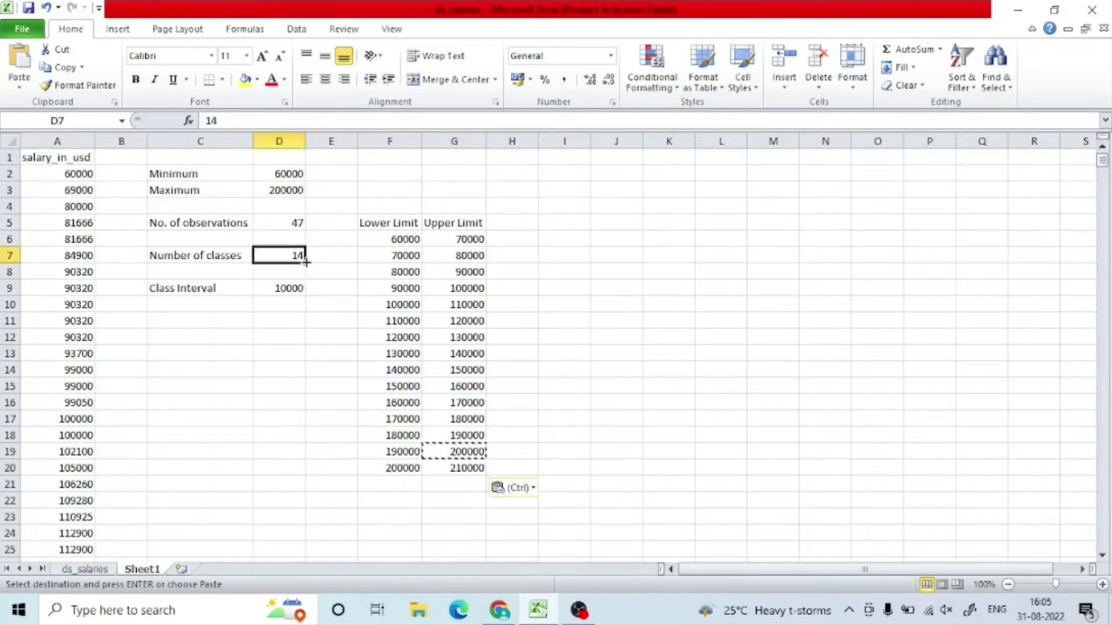
{"action": "type", "text": "15"}
{"action": "key", "text": "Return"}
{"action": "left_click", "coordinate": [477, 242]}
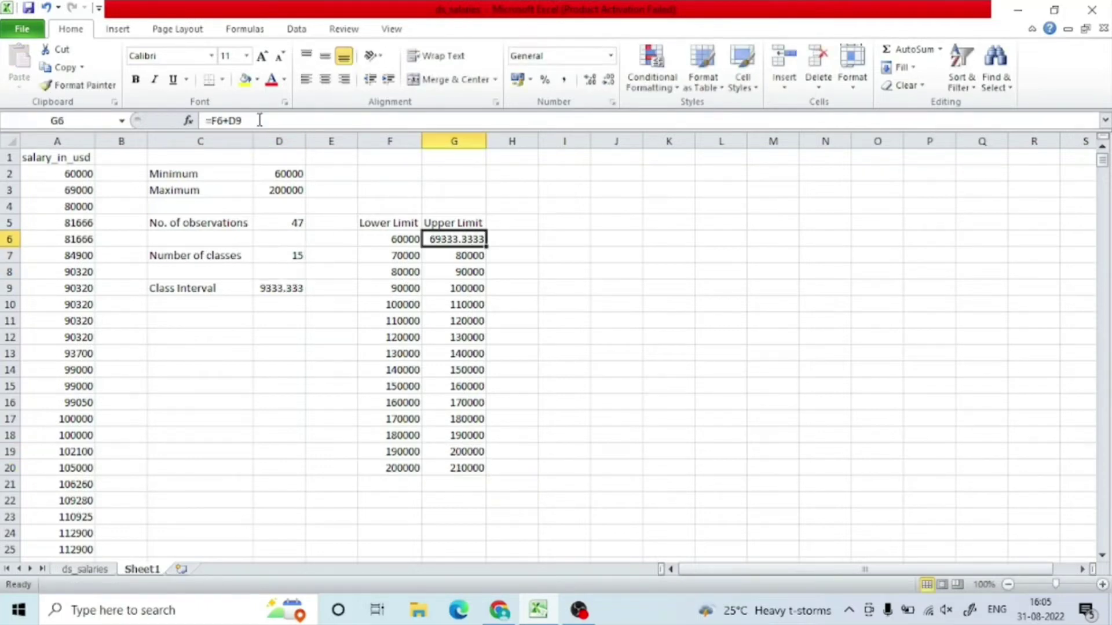
{"action": "left_click", "coordinate": [260, 120]}
{"action": "key", "text": "BackSpace"}
{"action": "key", "text": "BackSpace"}
{"action": "type", "text": "10000"}
{"action": "key", "text": "Return"}
{"action": "left_click", "coordinate": [273, 255]}
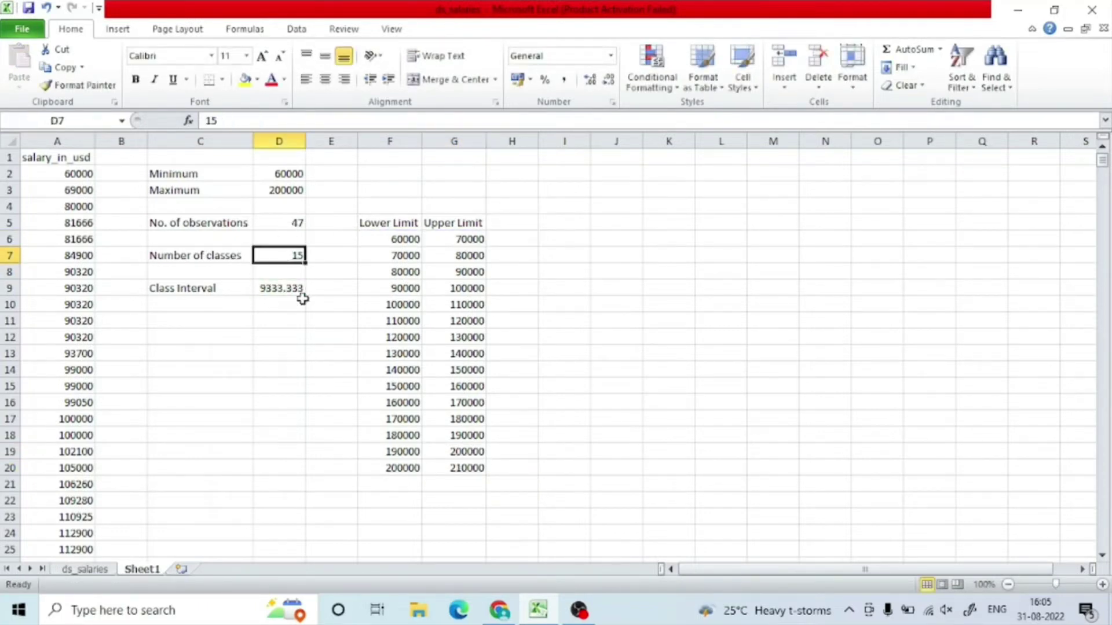
Add a 'Frequency' heading and enter 2 for the first salary class
{"action": "left_click", "coordinate": [521, 482]}
{"action": "left_click", "coordinate": [524, 229]}
{"action": "type", "text": "Fre"}
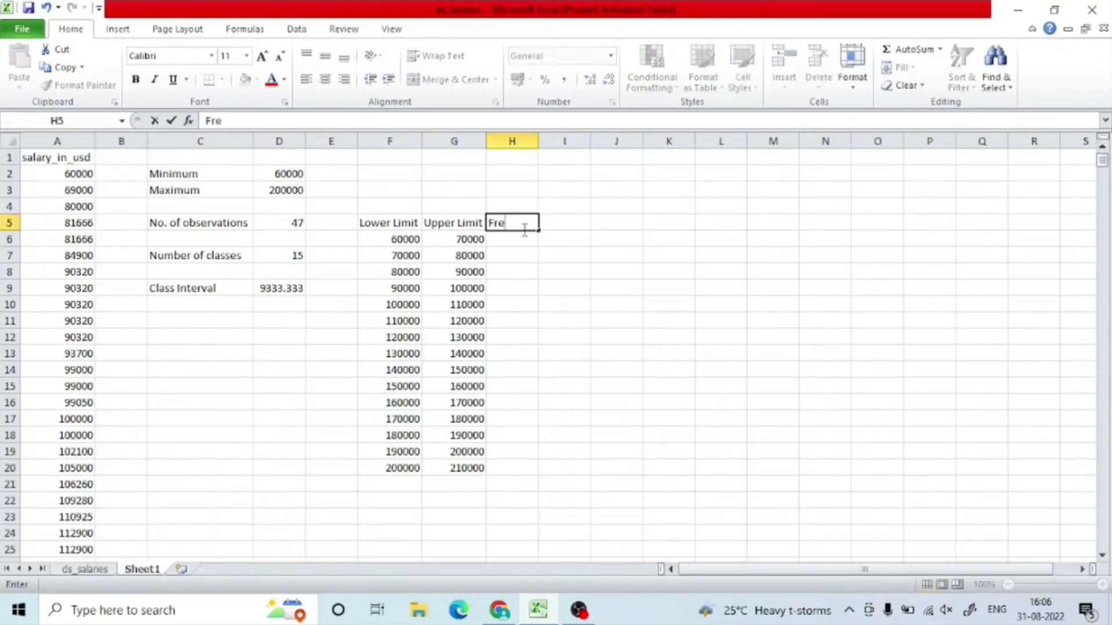
{"action": "type", "text": "quency"}
{"action": "key", "text": "Return"}
{"action": "left_click", "coordinate": [409, 245]}
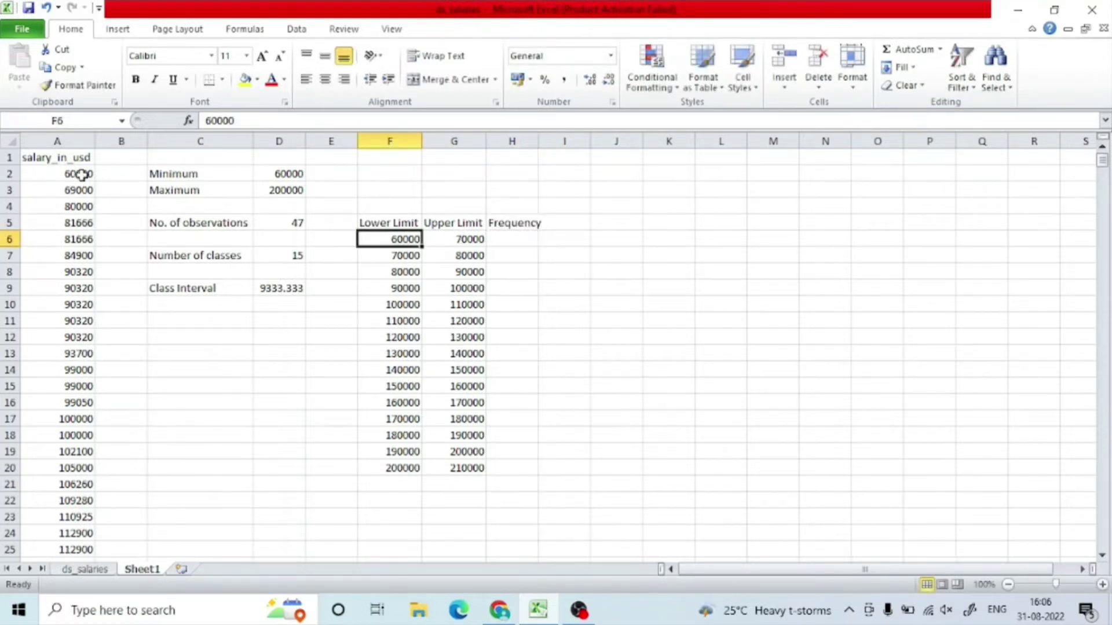
{"action": "left_click", "coordinate": [513, 241]}
{"action": "type", "text": "2"}
{"action": "left_click", "coordinate": [400, 258]}
Enter frequencies 0 and 4 for the second and third classes
{"action": "left_click", "coordinate": [74, 207]}
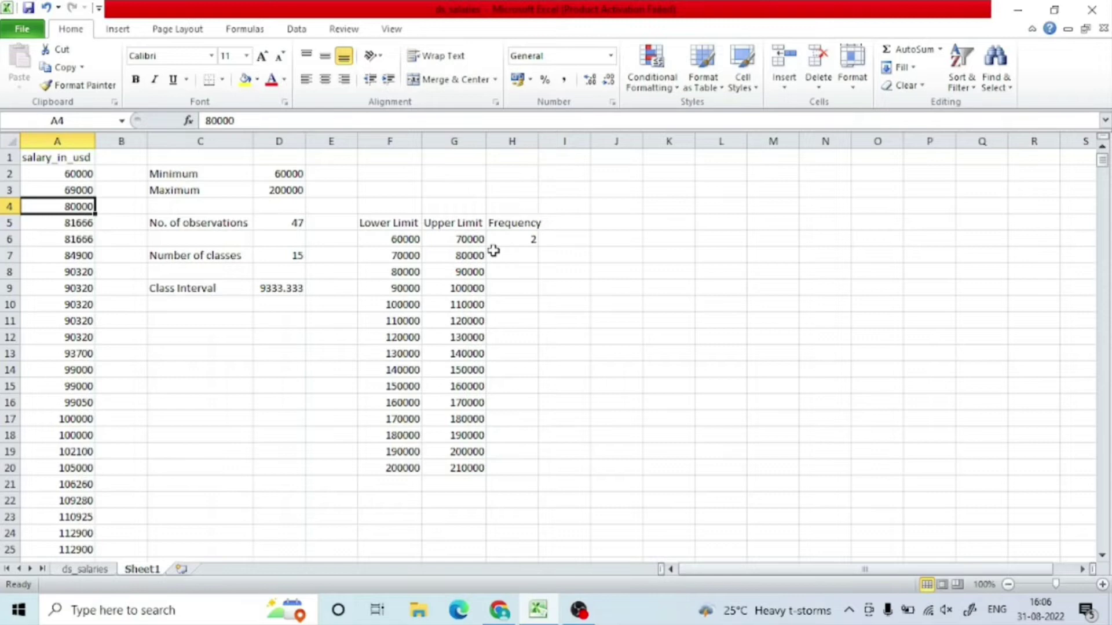
{"action": "left_click", "coordinate": [513, 253]}
{"action": "type", "text": "0"}
{"action": "left_click", "coordinate": [466, 275]}
{"action": "left_click_drag", "start_coordinate": [64, 208], "coordinate": [58, 256]}
{"action": "left_click", "coordinate": [507, 272]}
{"action": "type", "text": "4"}
{"action": "key", "text": "Return"}
Add an 'Exclusive' note above the table and select frequency cells H9:H20
{"action": "left_click", "coordinate": [398, 173]}
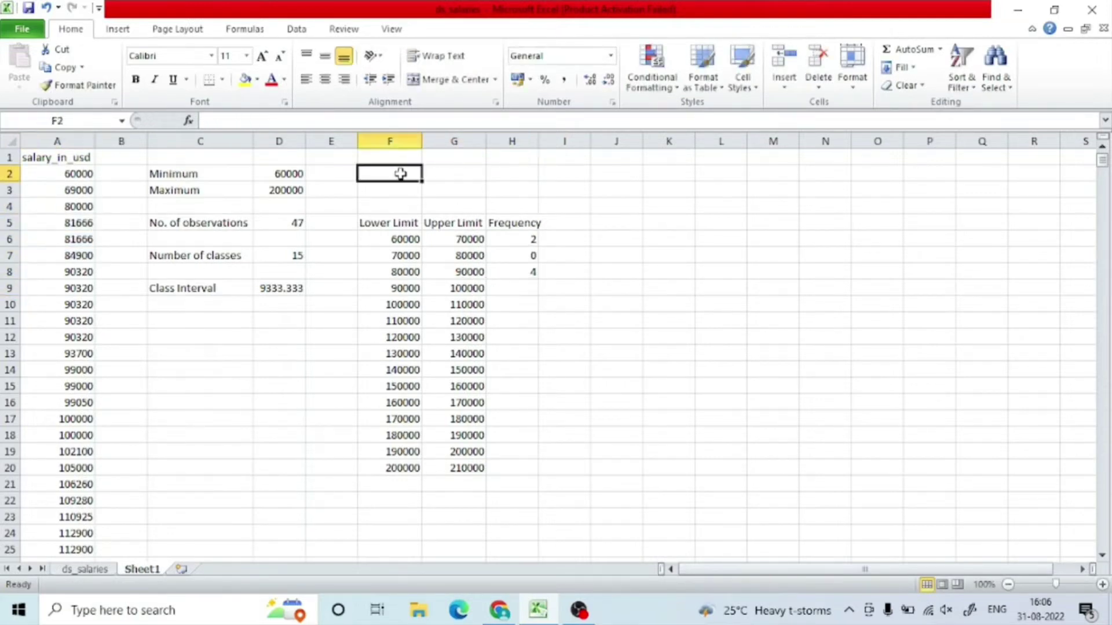
{"action": "type", "text": "Exclusive"}
{"action": "key", "text": "Return"}
{"action": "left_click", "coordinate": [611, 289]}
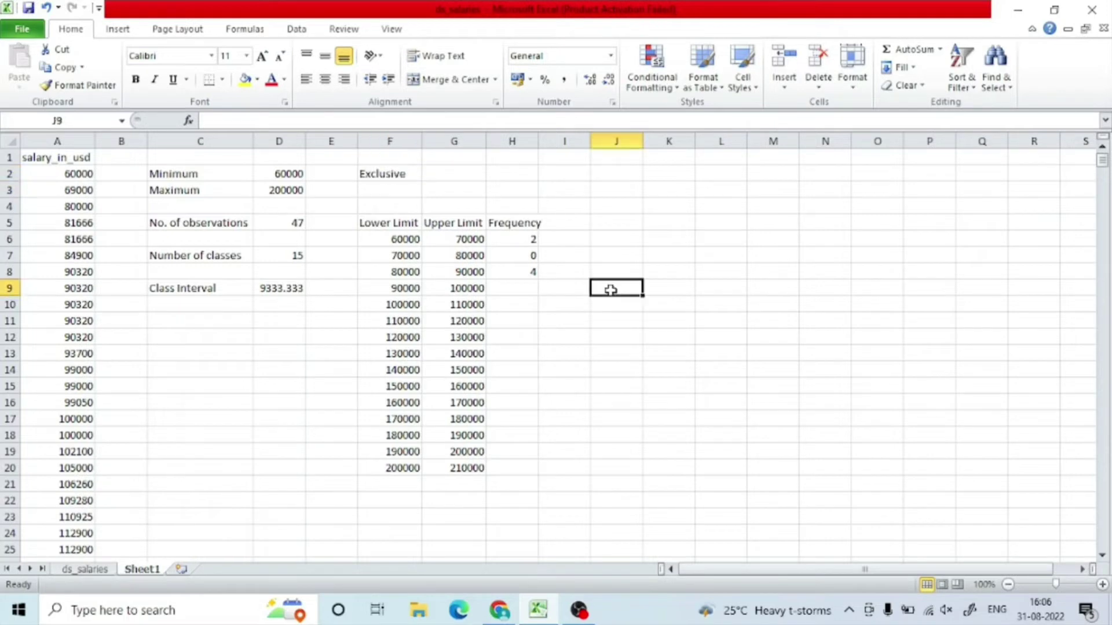
{"action": "left_click", "coordinate": [447, 259]}
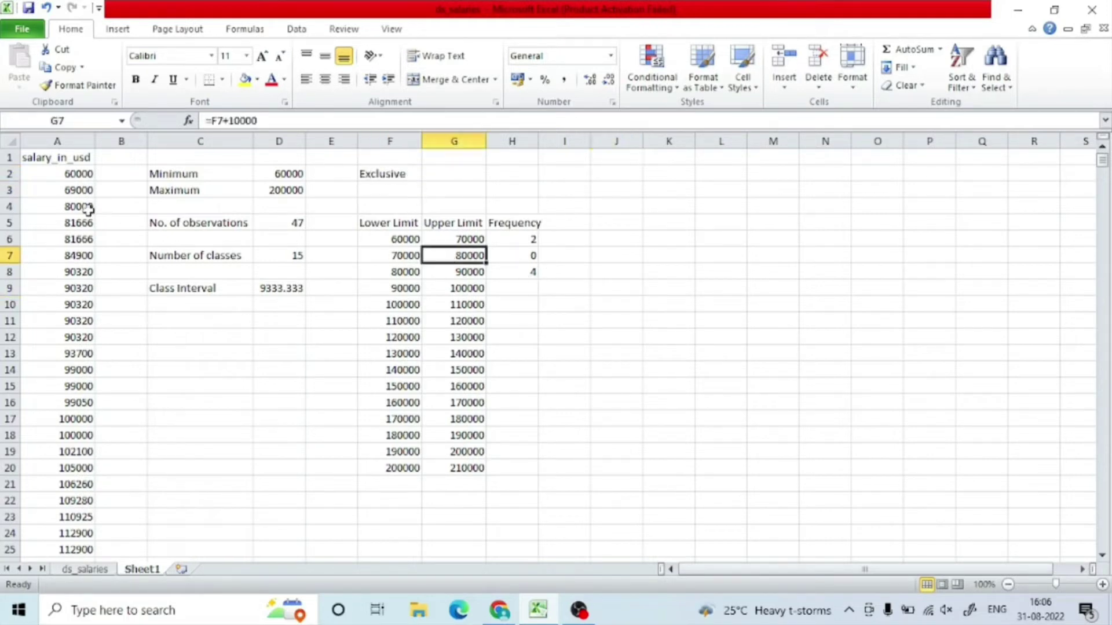
{"action": "left_click", "coordinate": [23, 207]}
{"action": "left_click", "coordinate": [385, 274]}
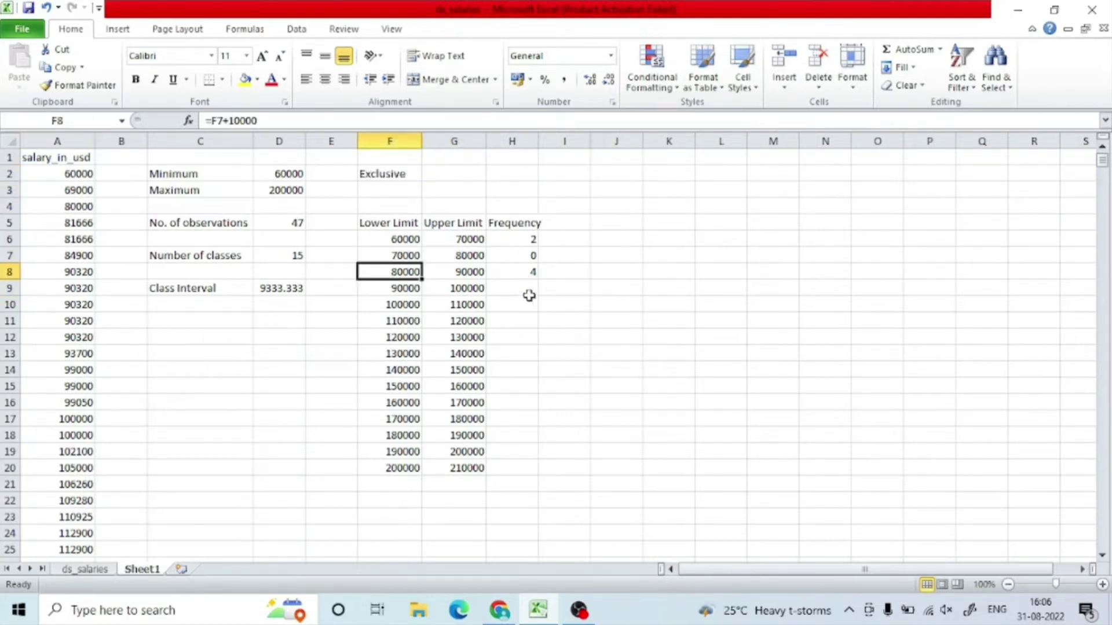
{"action": "left_click_drag", "start_coordinate": [528, 296], "coordinate": [513, 468]}
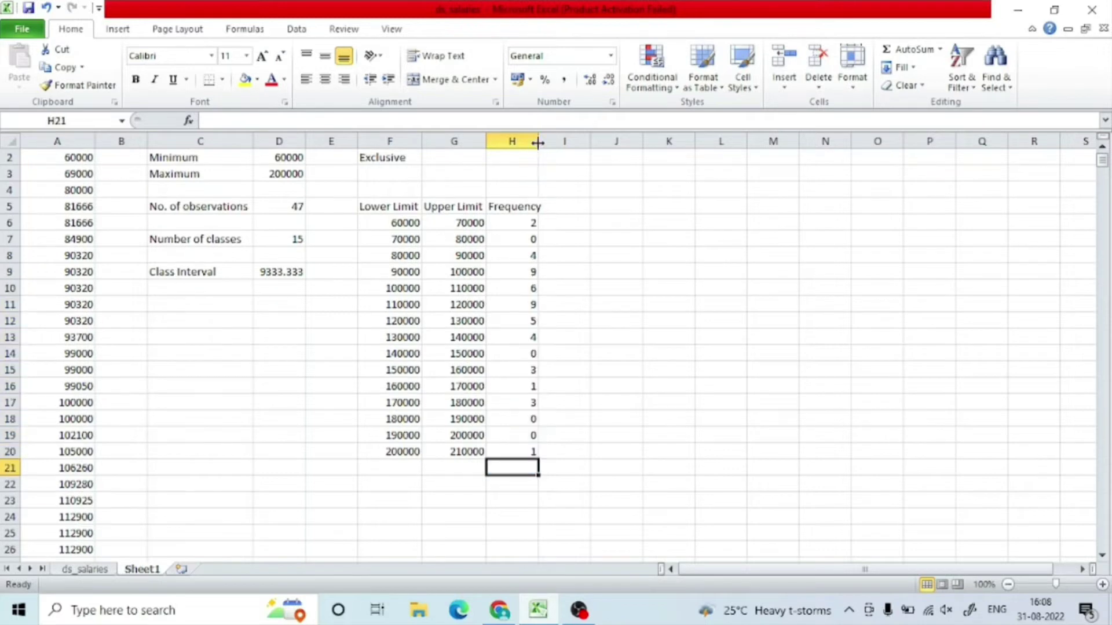
Autofit the Frequency column, enter Mean, Median and Mode labels in C11:C13, shift Median/Mode down two rows
{"action": "double_click", "coordinate": [538, 141]}
{"action": "left_click", "coordinate": [168, 306]}
{"action": "type", "text": "Mean"}
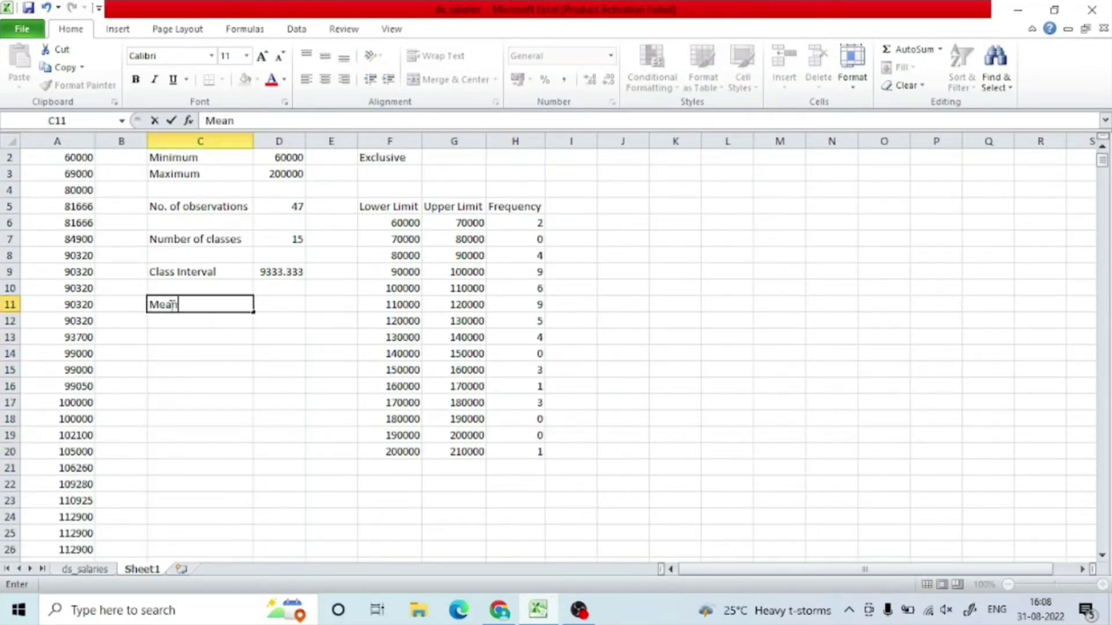
{"action": "key", "text": "Return"}
{"action": "type", "text": "Median"}
{"action": "key", "text": "Return"}
{"action": "type", "text": "Mode"}
{"action": "key", "text": "Return"}
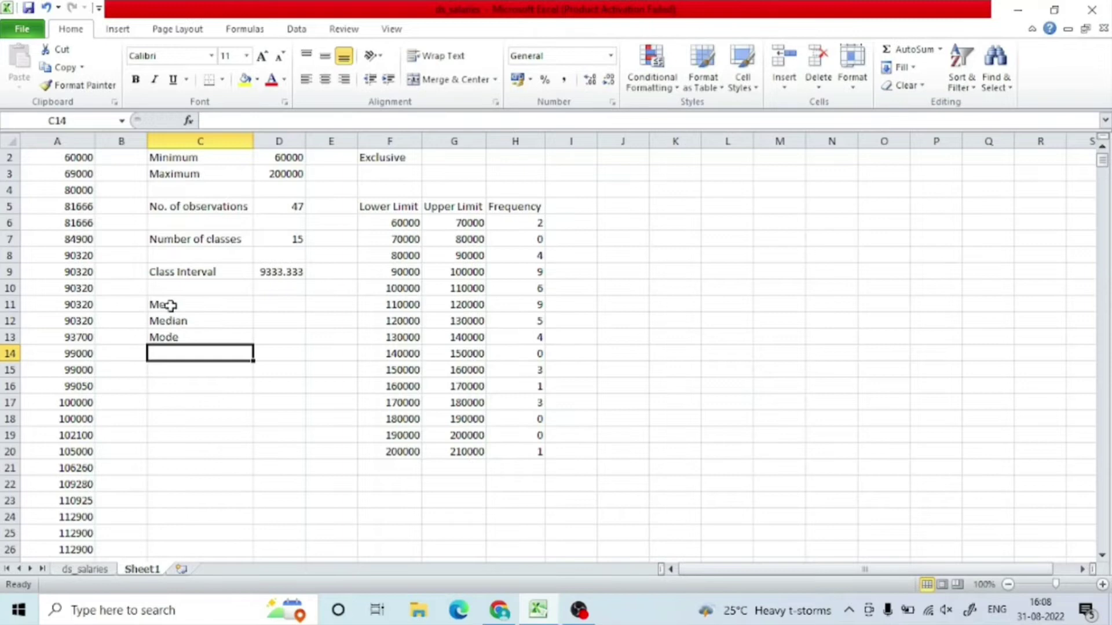
{"action": "left_click_drag", "start_coordinate": [166, 321], "coordinate": [170, 396]}
Add 'Arithmetic Mean' and 'Weighted Mean' labels in C12:C13, then select salaries A2:A48
{"action": "left_click", "coordinate": [174, 321]}
{"action": "type", "text": "A"}
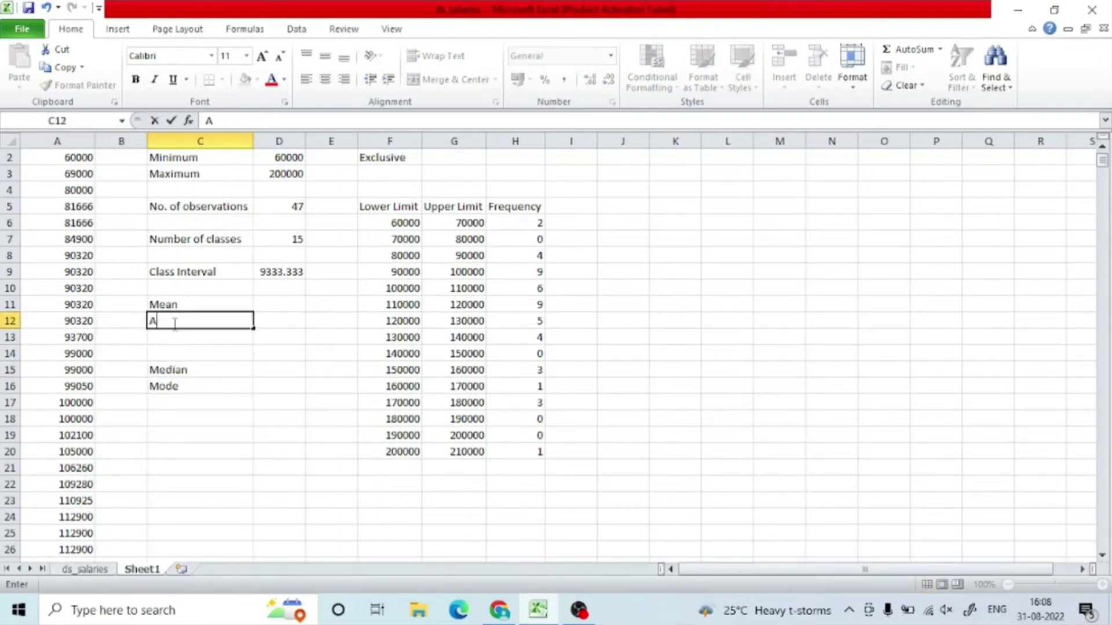
{"action": "type", "text": "rithmetic Mean"}
{"action": "key", "text": "Return"}
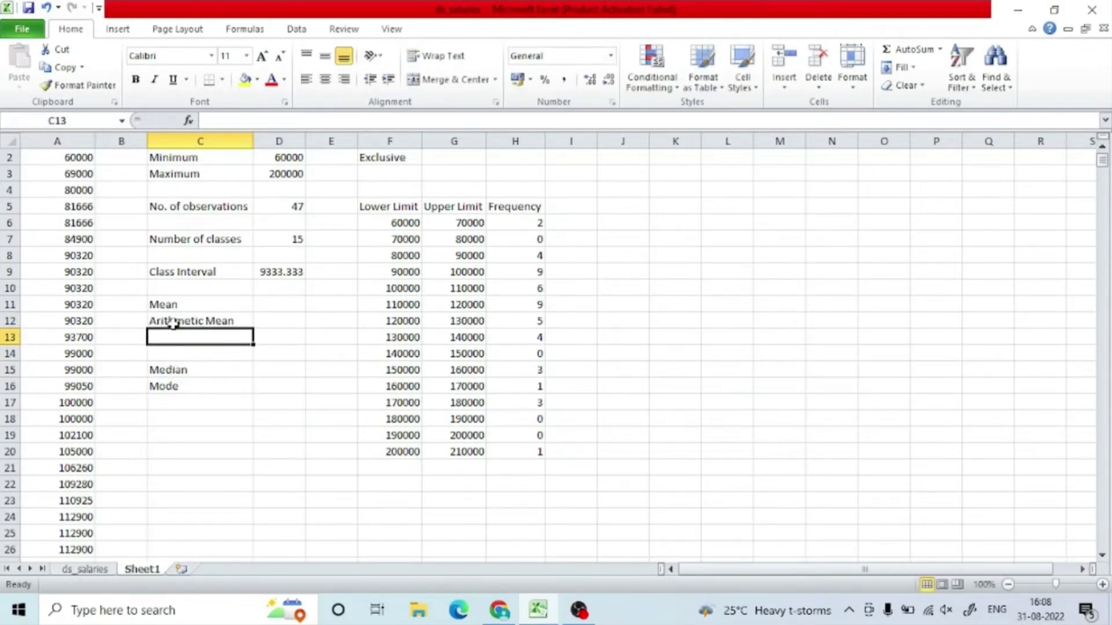
{"action": "type", "text": "Weighted Mean"}
{"action": "key", "text": "Return"}
{"action": "left_click_drag", "start_coordinate": [171, 370], "coordinate": [174, 385]}
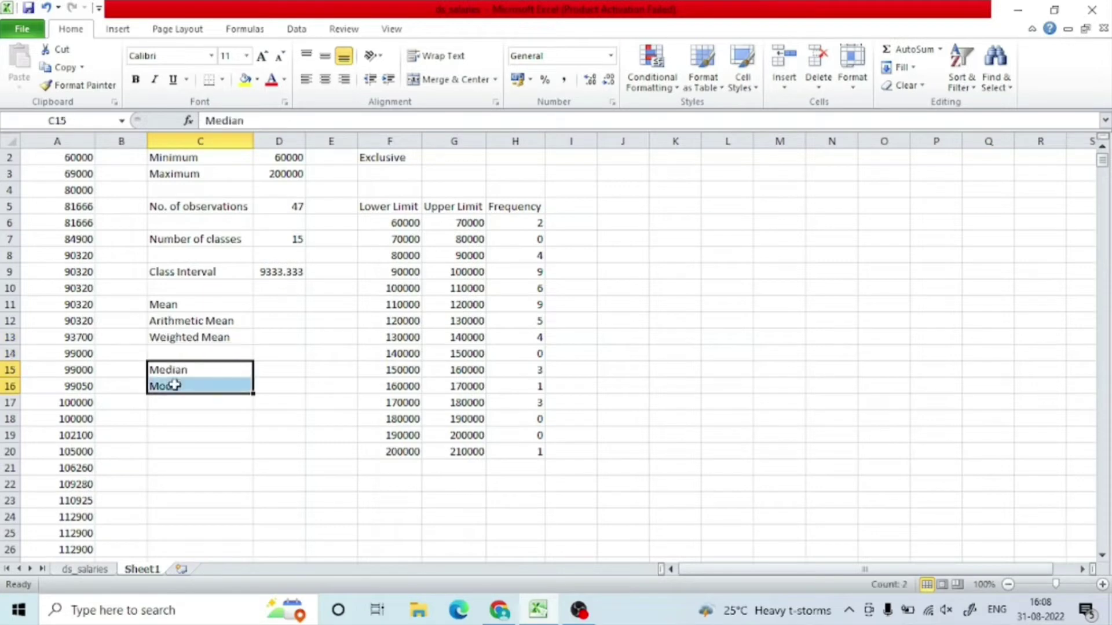
{"action": "left_click", "coordinate": [184, 358]}
{"action": "left_click_drag", "start_coordinate": [53, 164], "coordinate": [70, 440]}
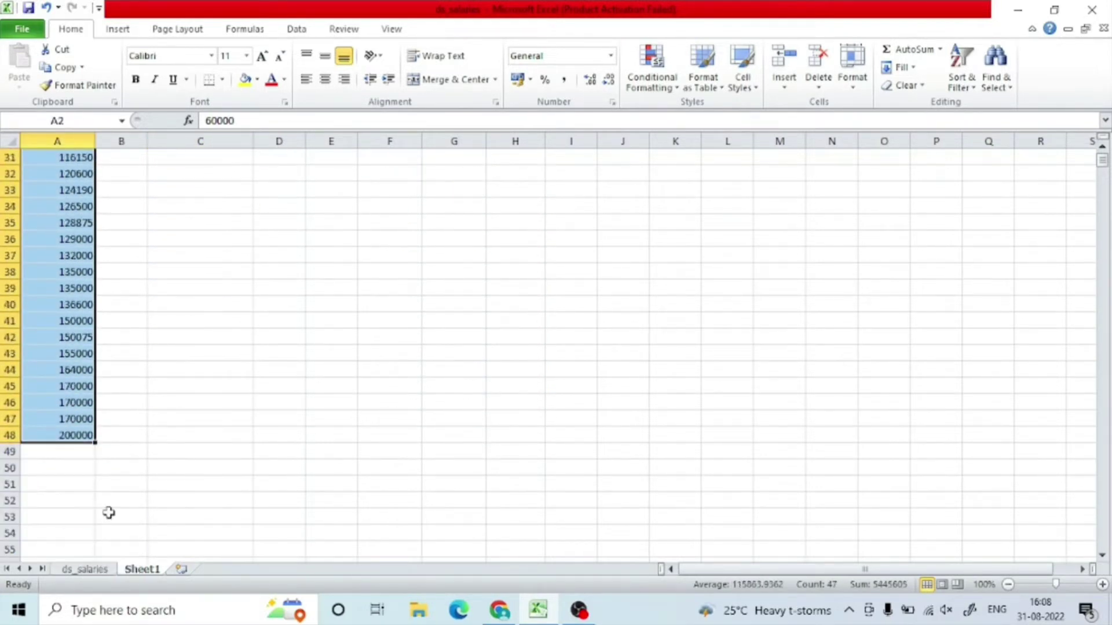
Compute =AVERAGE(A2:A48) in cell A50
{"action": "left_click", "coordinate": [63, 466]}
{"action": "type", "text": "=sum("}
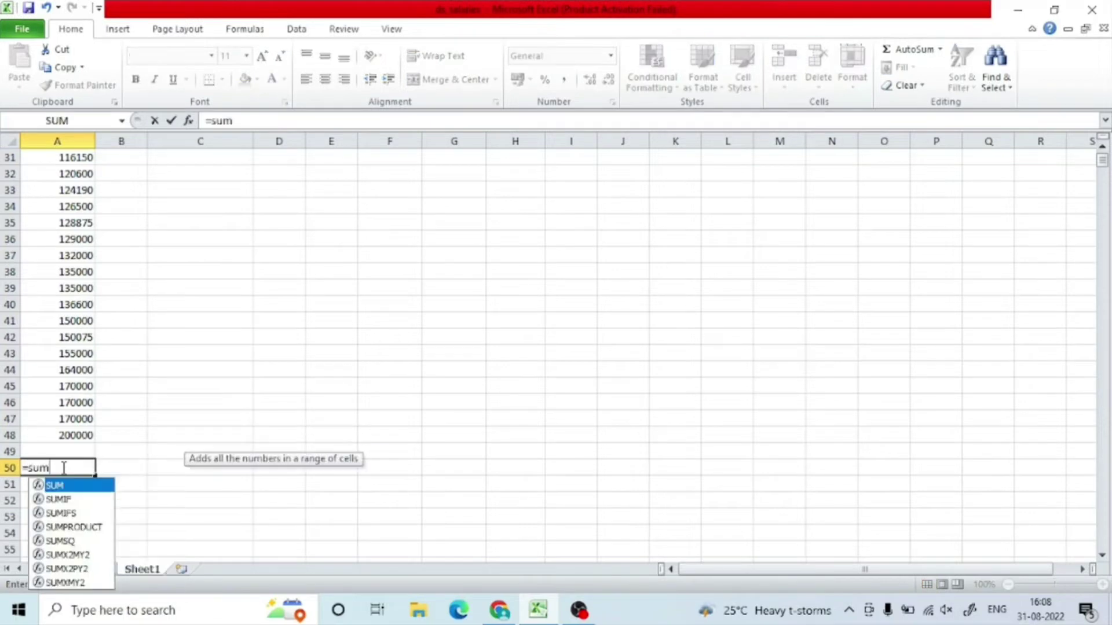
{"action": "key", "text": "BackSpace"}
{"action": "key", "text": "BackSpace"}
{"action": "key", "text": "BackSpace"}
{"action": "key", "text": "BackSpace"}
{"action": "type", "text": "averag"}
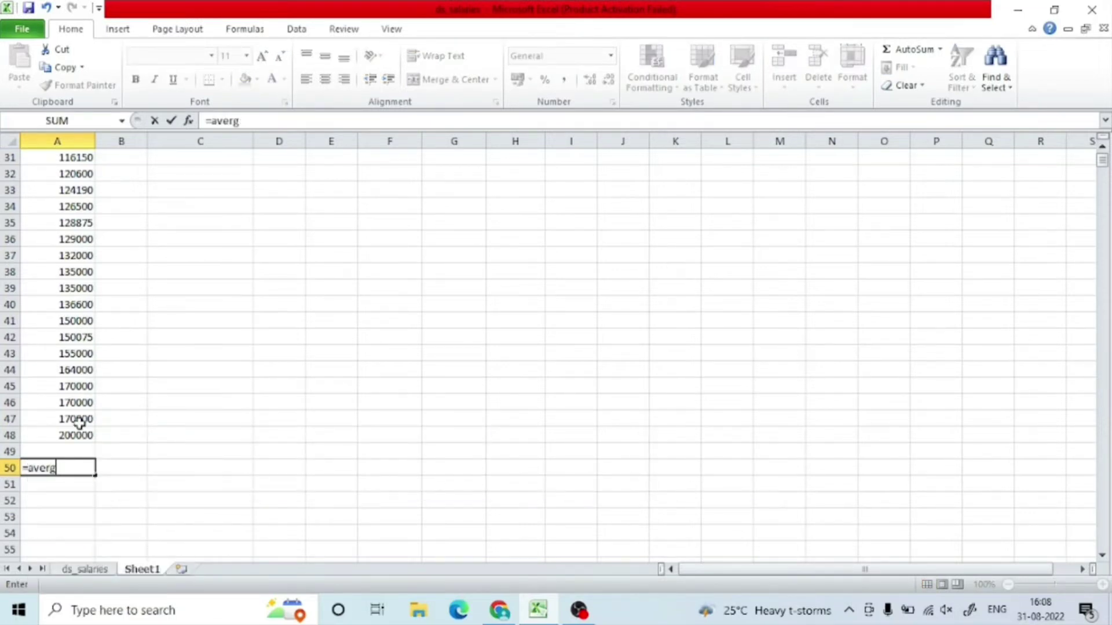
{"action": "key", "text": "BackSpace"}
{"action": "type", "text": "age("}
{"action": "scroll", "coordinate": [87, 385], "scroll_direction": "up", "scroll_amount": 10}
{"action": "left_click", "coordinate": [71, 176]}
{"action": "left_click_drag", "start_coordinate": [71, 175], "coordinate": [76, 531]}
{"action": "key", "text": "Return"}
Copy the average and add a 'Discrete Mean' label in C14
{"action": "left_click", "coordinate": [77, 531]}
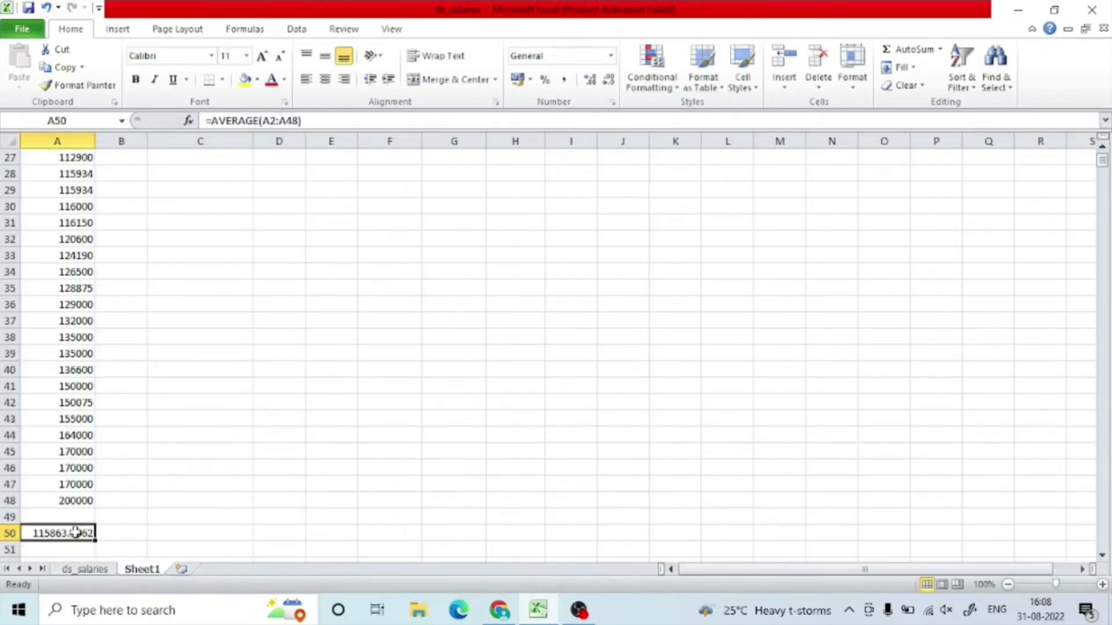
{"action": "key", "text": "ctrl+c"}
{"action": "scroll", "coordinate": [231, 428], "scroll_direction": "up", "scroll_amount": 9}
{"action": "left_click", "coordinate": [182, 371]}
{"action": "type", "text": "Dis"}
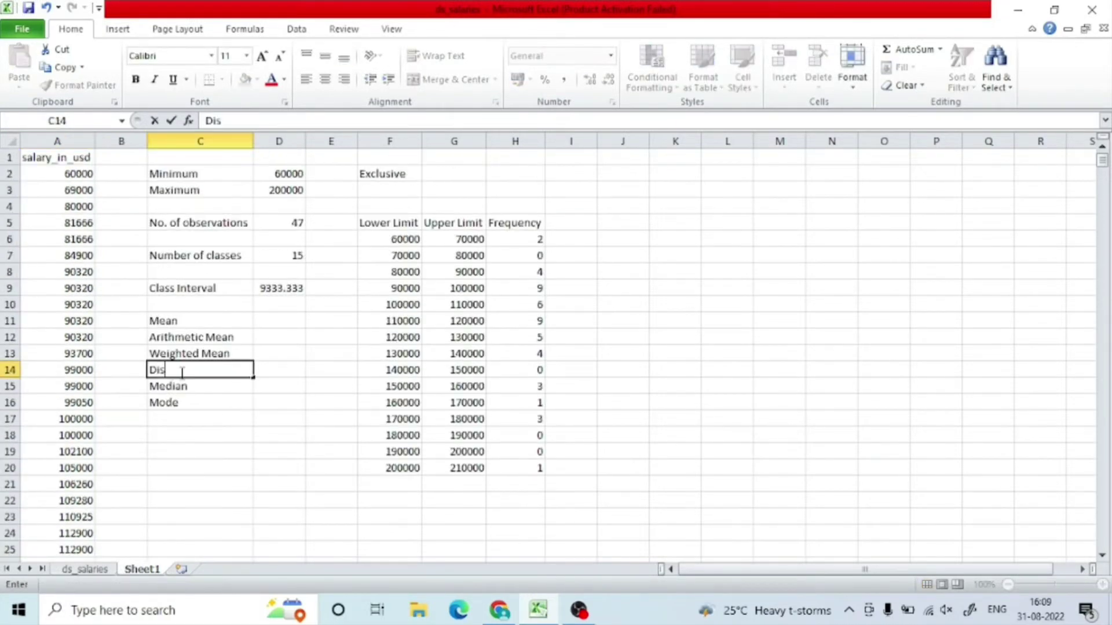
{"action": "type", "text": "n"}
{"action": "key", "text": "Return"}
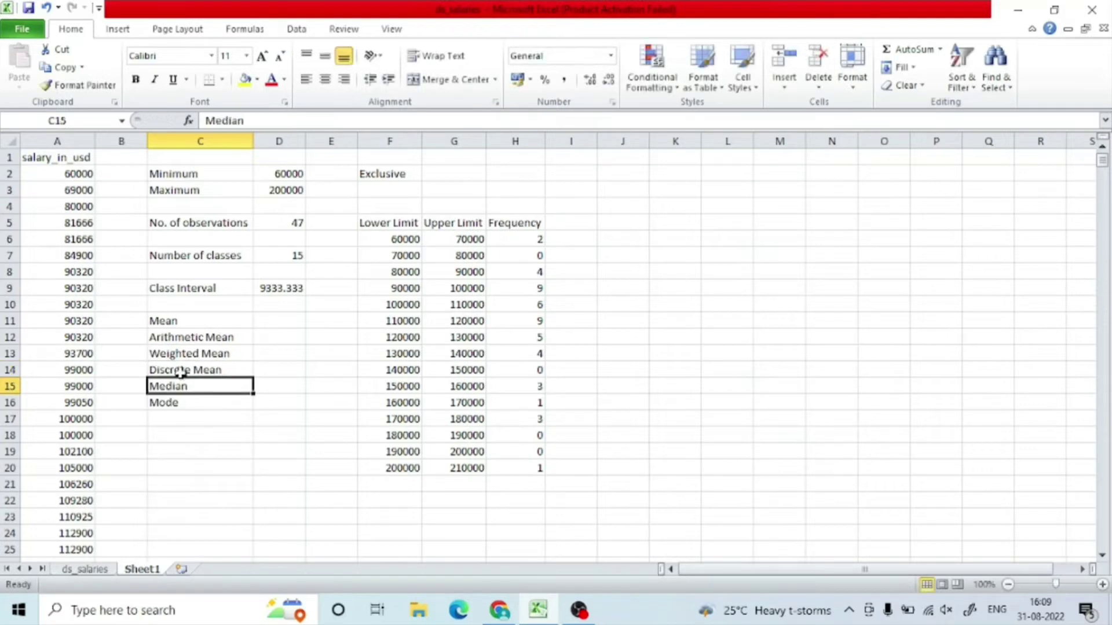
Paste the average as a value, 115863.9, into D14
{"action": "left_click", "coordinate": [285, 378]}
{"action": "right_click", "coordinate": [290, 375]}
{"action": "key", "text": "Escape"}
{"action": "scroll", "coordinate": [87, 367], "scroll_direction": "down", "scroll_amount": 15}
{"action": "left_click", "coordinate": [58, 269]}
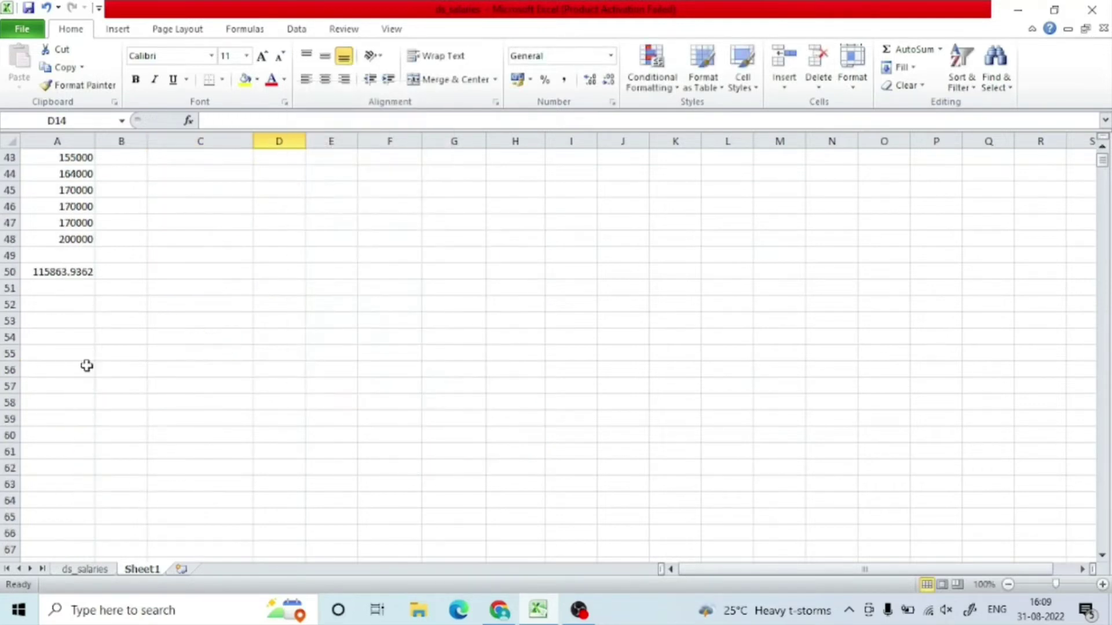
{"action": "key", "text": "ctrl+c"}
{"action": "scroll", "coordinate": [149, 315], "scroll_direction": "up", "scroll_amount": 15}
{"action": "left_click", "coordinate": [275, 368]}
{"action": "right_click", "coordinate": [275, 367]}
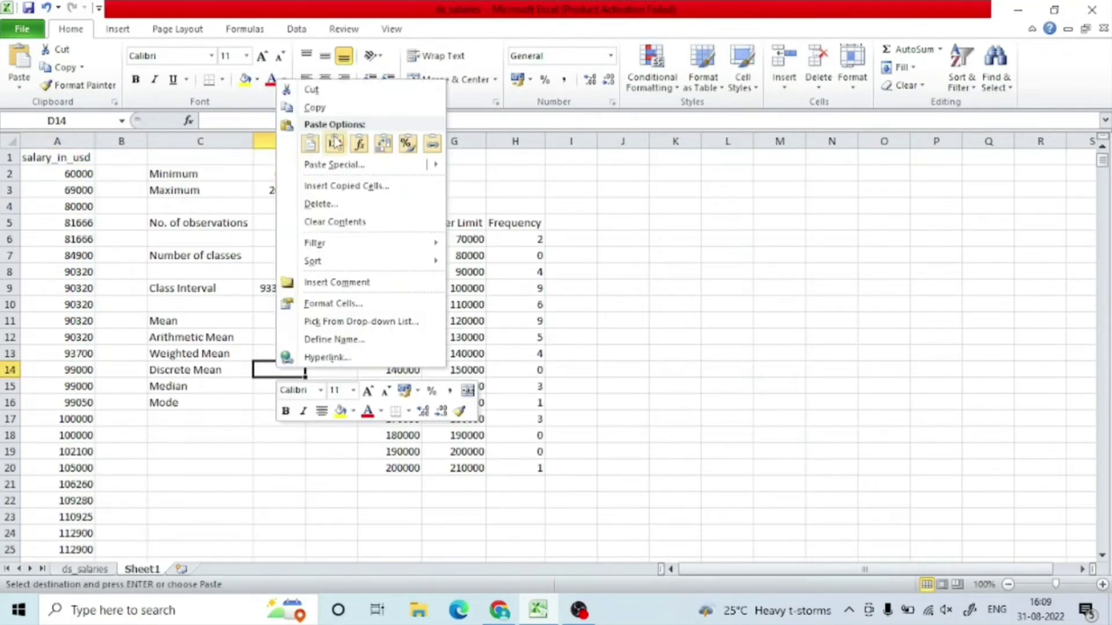
{"action": "left_click", "coordinate": [334, 144]}
Make the Mean, Median and Mode labels bold
{"action": "left_click", "coordinate": [199, 321]}
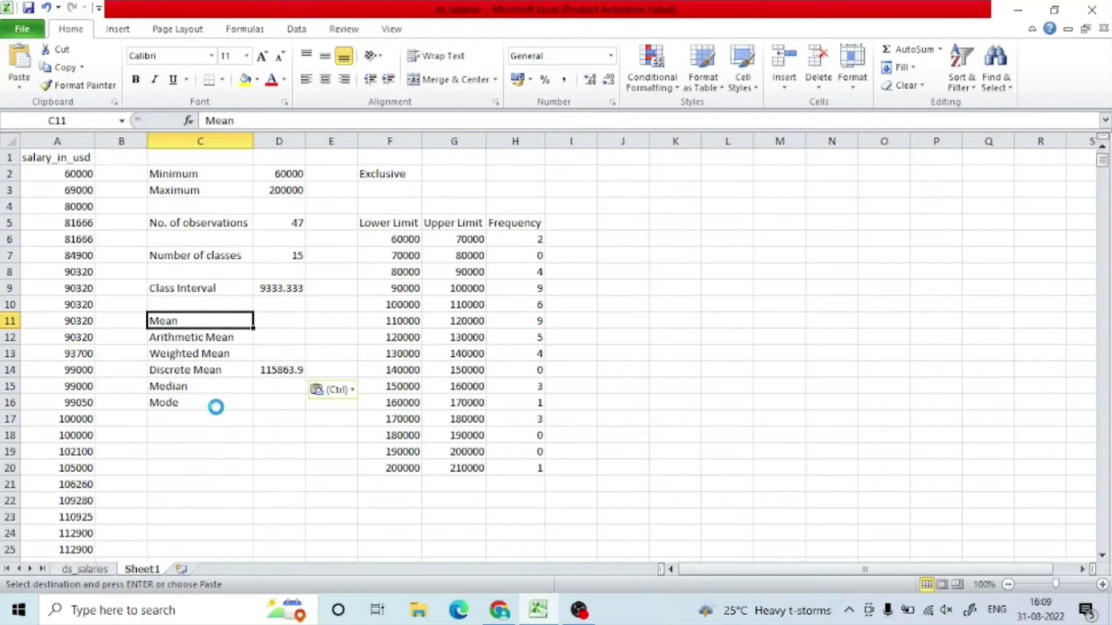
{"action": "key", "text": "ctrl+b"}
{"action": "left_click", "coordinate": [215, 405]}
{"action": "left_click_drag", "start_coordinate": [191, 387], "coordinate": [186, 405]}
{"action": "key", "text": "ctrl+b"}
{"action": "left_click", "coordinate": [278, 451]}
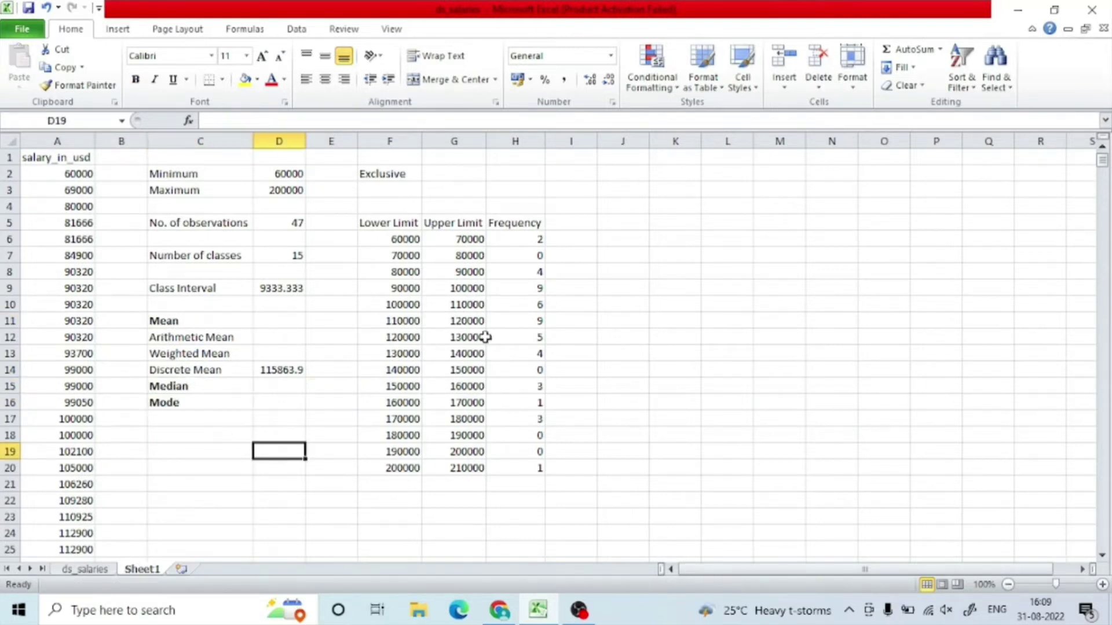
Add a 'Class Mid Point' heading in I5 and autofit column I to fit it
{"action": "left_click", "coordinate": [570, 222]}
{"action": "type", "text": "Class Mid Point"}
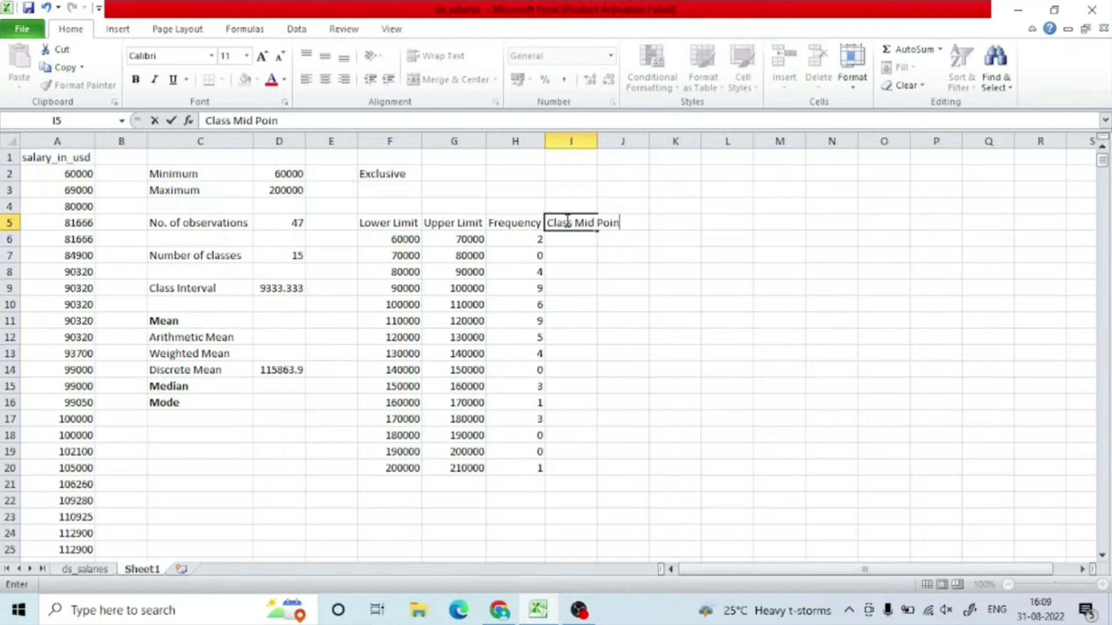
{"action": "key", "text": "Return"}
{"action": "key", "text": "alt+h"}
{"action": "key", "text": "o"}
{"action": "key", "text": "i"}
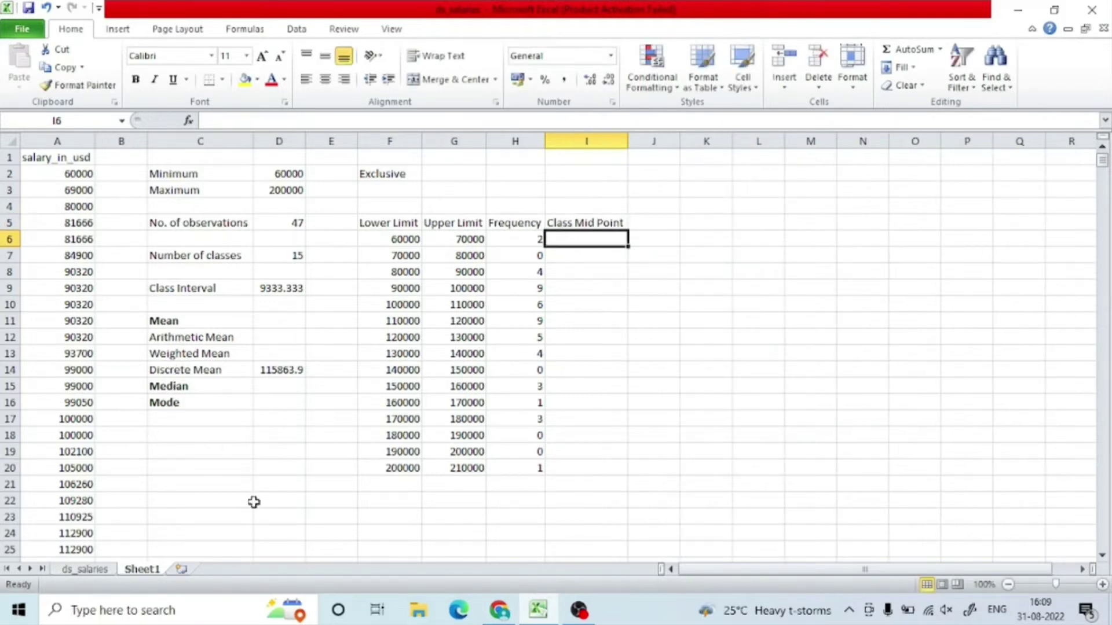
Put a bold 'Mean' label in O4
{"action": "left_click", "coordinate": [930, 207]}
{"action": "type", "text": "Mean"}
{"action": "key", "text": "Return"}
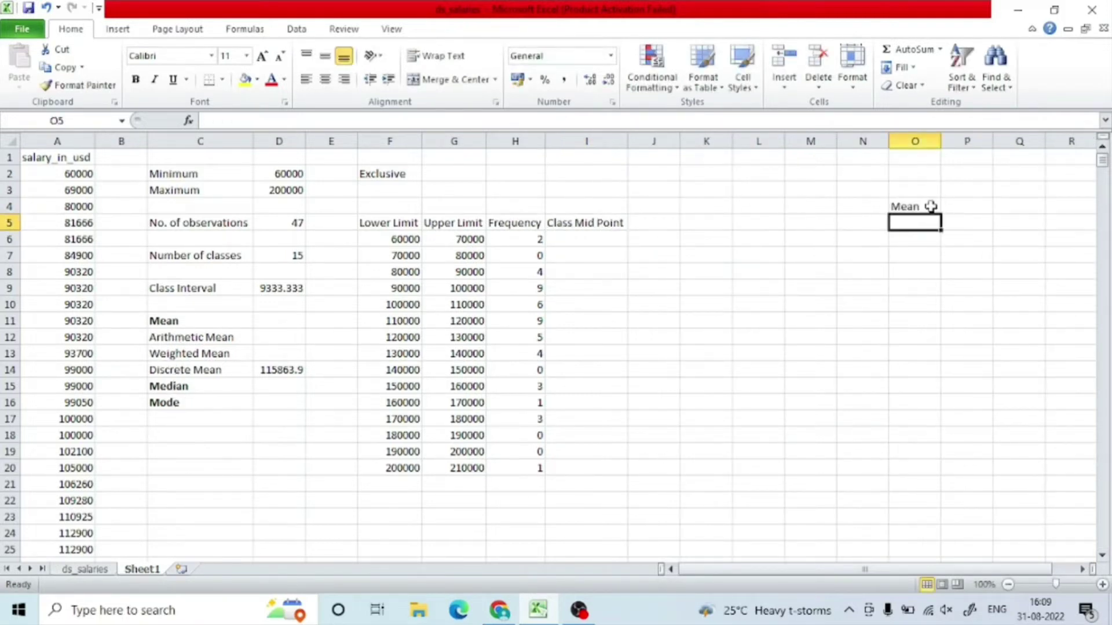
{"action": "left_click", "coordinate": [905, 208]}
{"action": "key", "text": "ctrl+b"}
Enter the half class width formula =(G6-F6)/2 in I6
{"action": "left_click", "coordinate": [579, 240]}
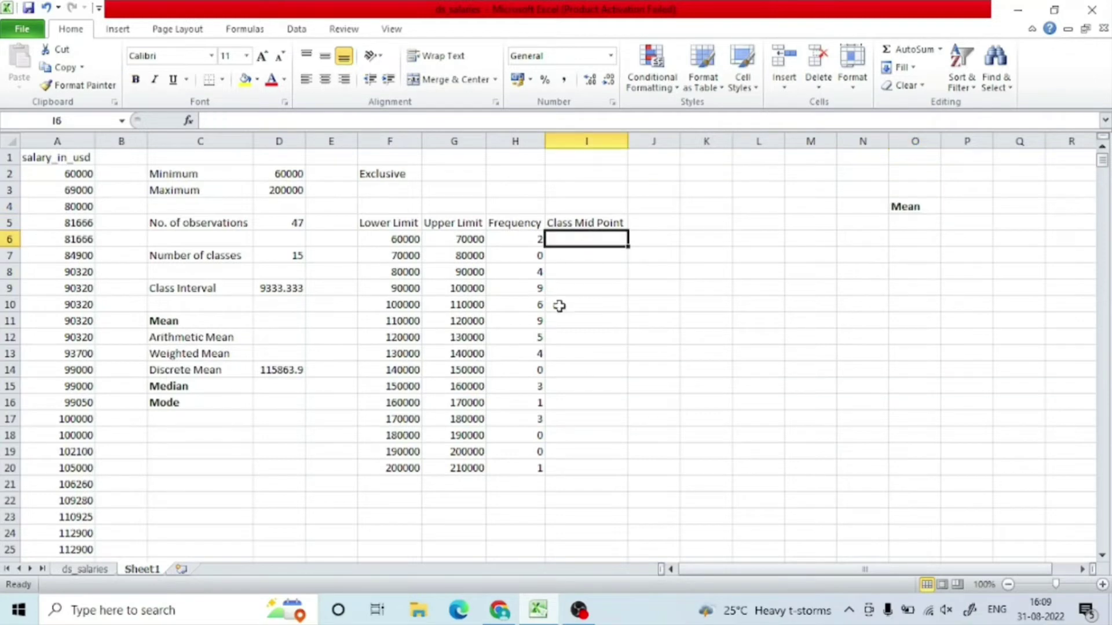
{"action": "type", "text": "="}
{"action": "left_click", "coordinate": [459, 238]}
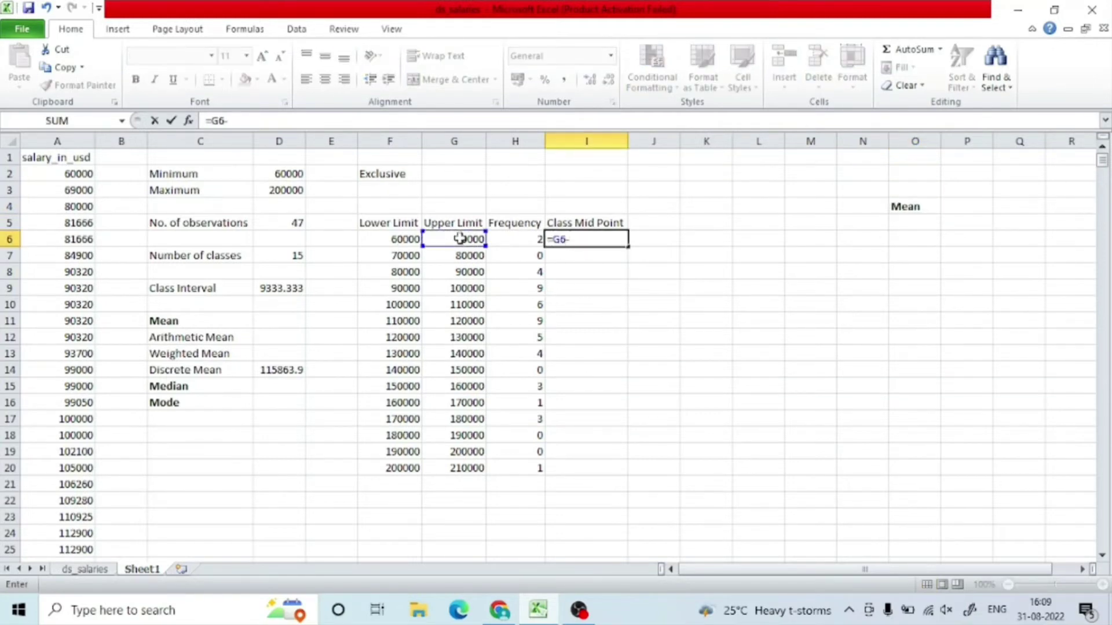
{"action": "key", "text": "BackSpace"}
{"action": "key", "text": "BackSpace"}
{"action": "type", "text": "("}
{"action": "left_click", "coordinate": [459, 238]}
{"action": "type", "text": "-"}
{"action": "left_click", "coordinate": [396, 238]}
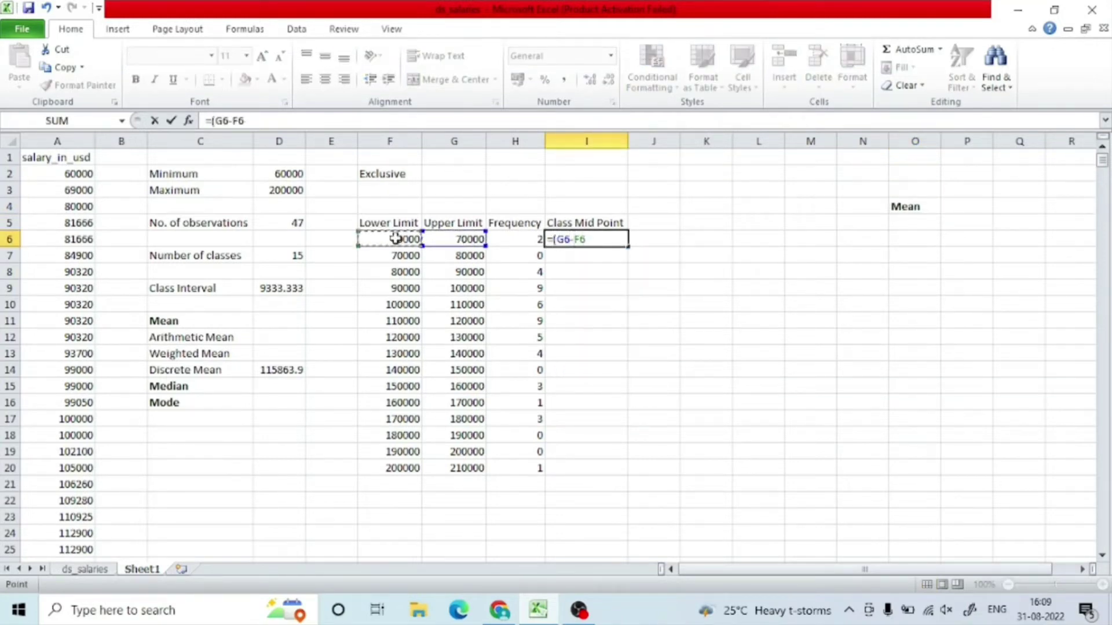
{"action": "type", "text": ")/2"}
{"action": "key", "text": "Return"}
{"action": "key", "text": "Up"}
Extend I6 to =((G6-F6)/2)+F6 and fill the midpoints down to row 20
{"action": "left_click", "coordinate": [260, 121]}
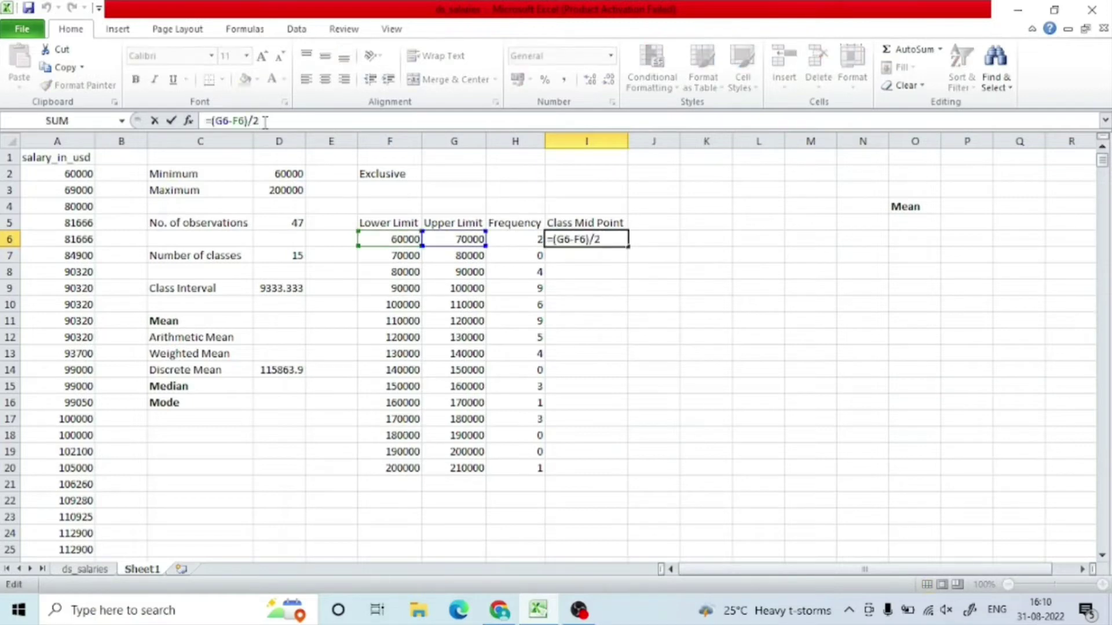
{"action": "type", "text": ")"}
{"action": "left_click", "coordinate": [211, 120]}
{"action": "type", "text": "("}
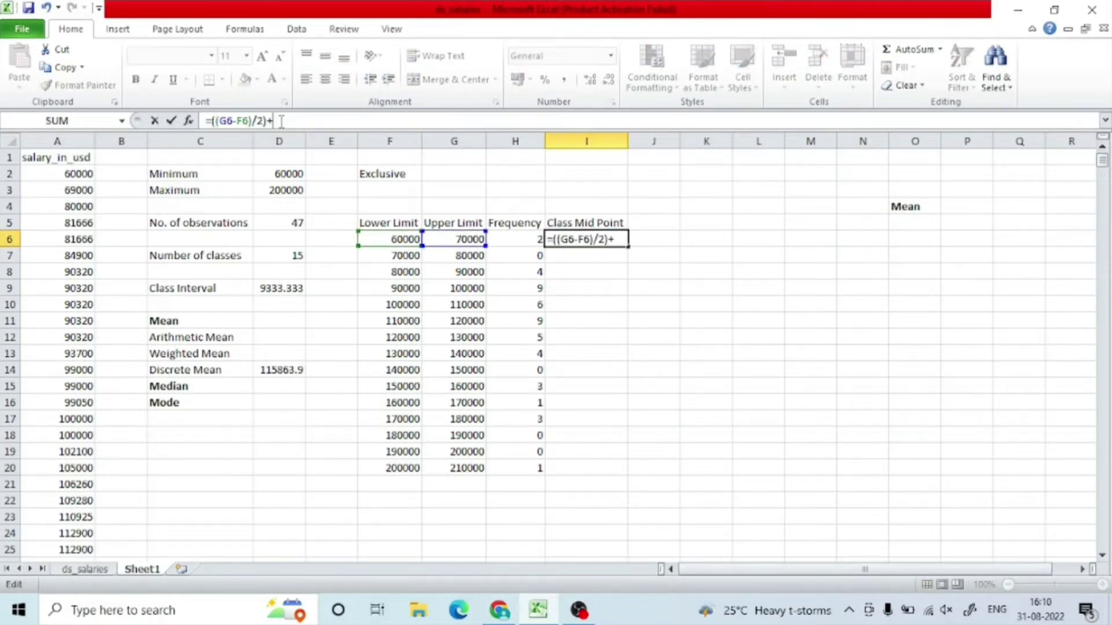
{"action": "type", "text": "+"}
{"action": "left_click", "coordinate": [370, 237]}
{"action": "key", "text": "Return"}
{"action": "left_click", "coordinate": [608, 240]}
{"action": "double_click", "coordinate": [628, 246]}
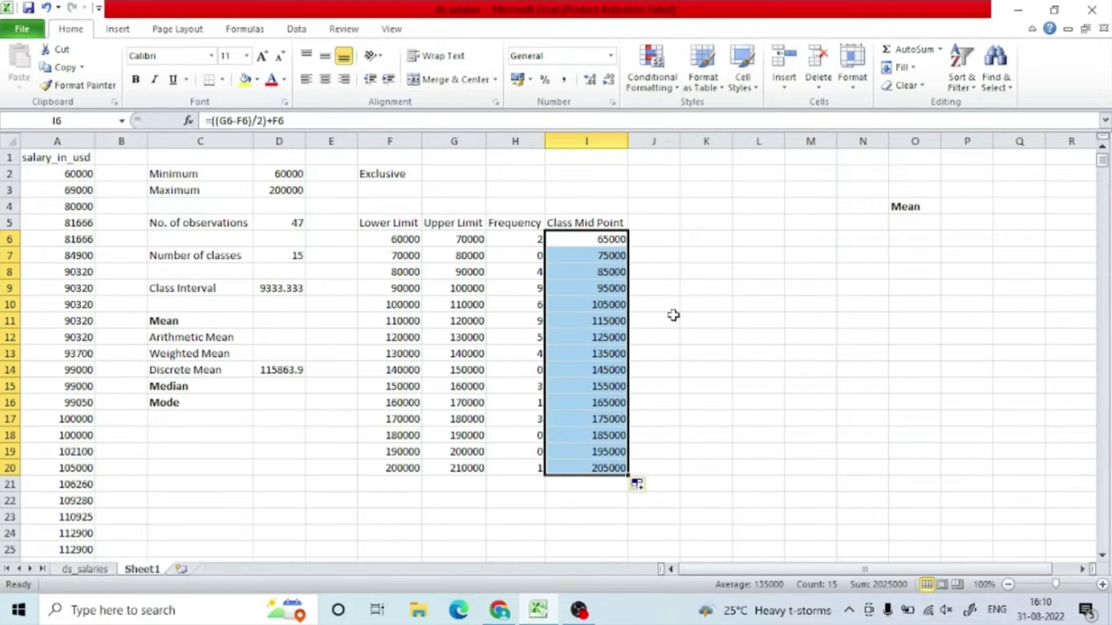
{"action": "left_click", "coordinate": [672, 307]}
Add an 'mp * f' heading in J5
{"action": "left_click", "coordinate": [659, 226]}
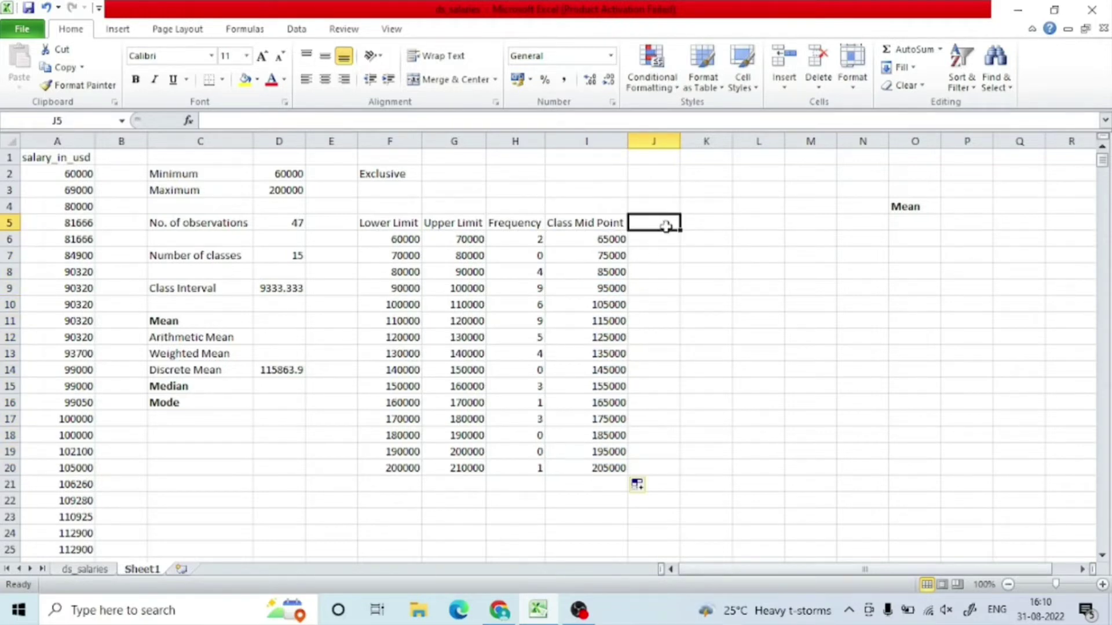
{"action": "type", "text": "mp"}
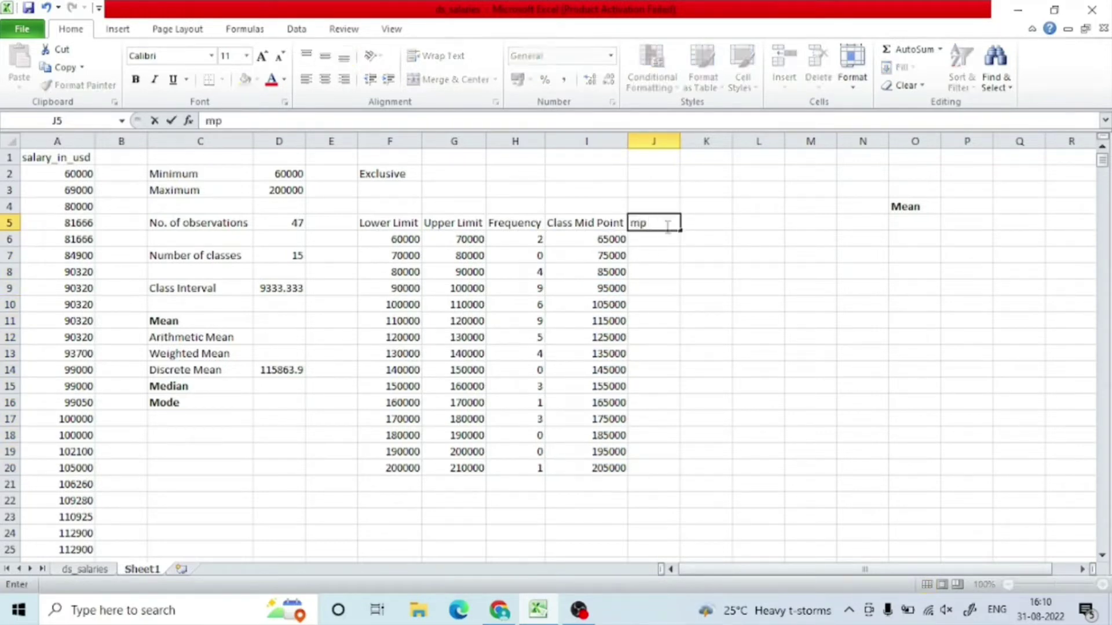
{"action": "type", "text": " * f"}
{"action": "key", "text": "Return"}
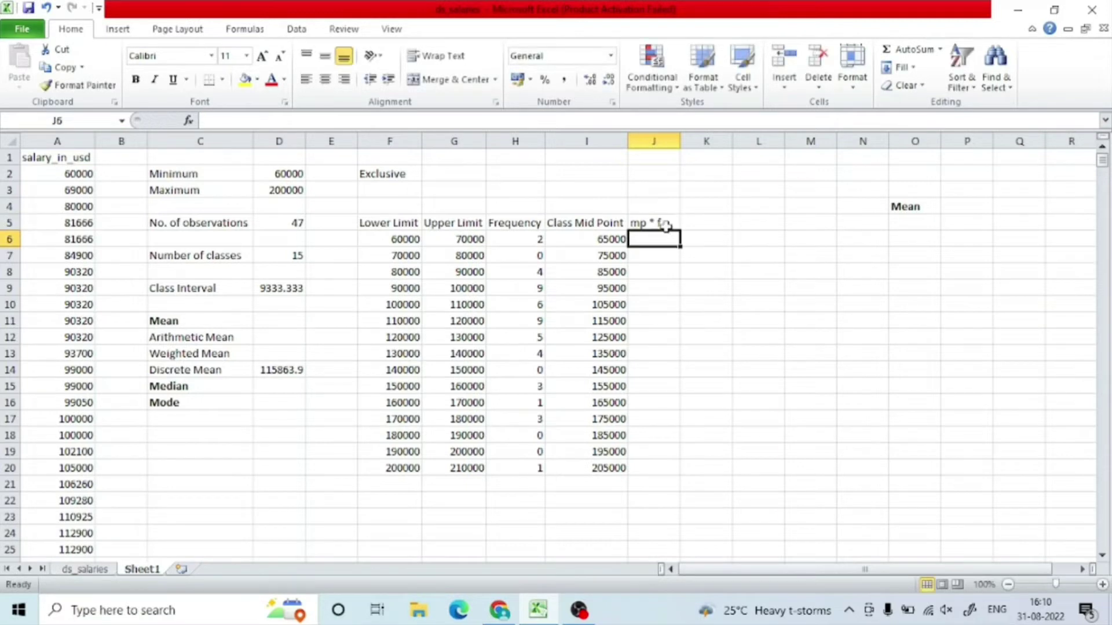
Enter =I6*H6 in J6 and fill the mp * f values down to row 20
{"action": "type", "text": "="}
{"action": "left_click", "coordinate": [585, 239]}
{"action": "type", "text": "*"}
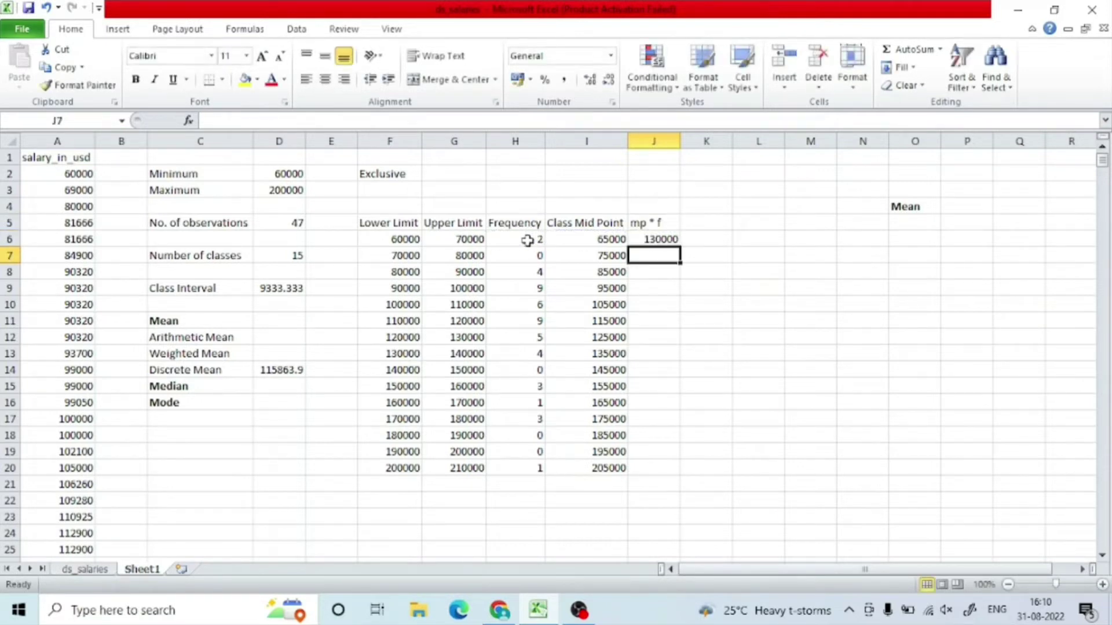
{"action": "left_click", "coordinate": [660, 240]}
{"action": "double_click", "coordinate": [679, 247]}
{"action": "left_click", "coordinate": [710, 341]}
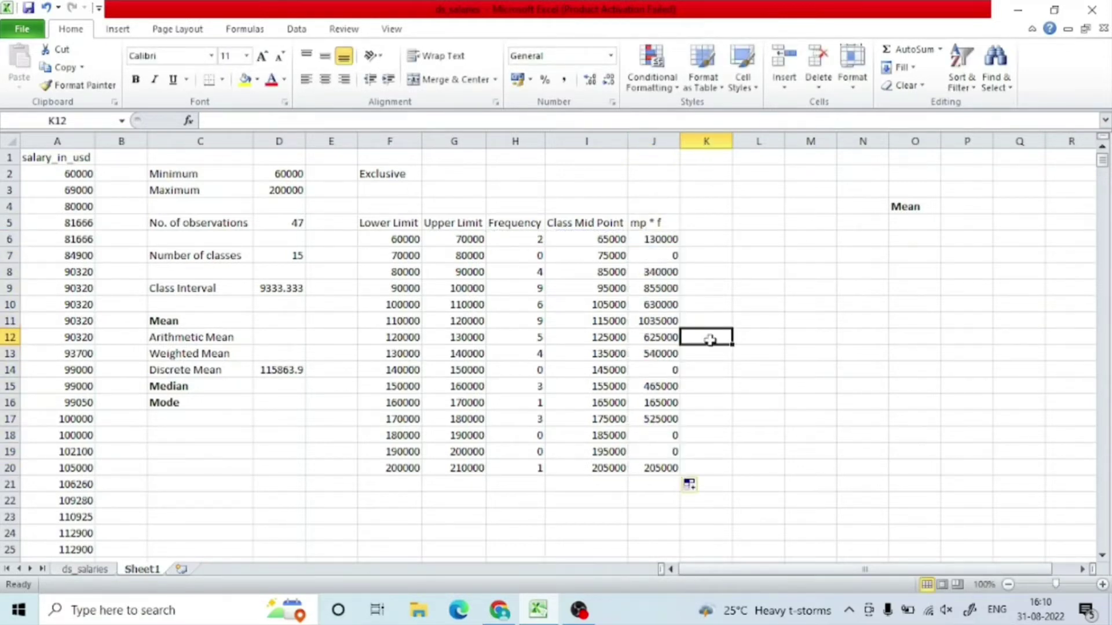
Place a 'Total' label in F21 under Lower Limit
{"action": "left_click", "coordinate": [502, 486]}
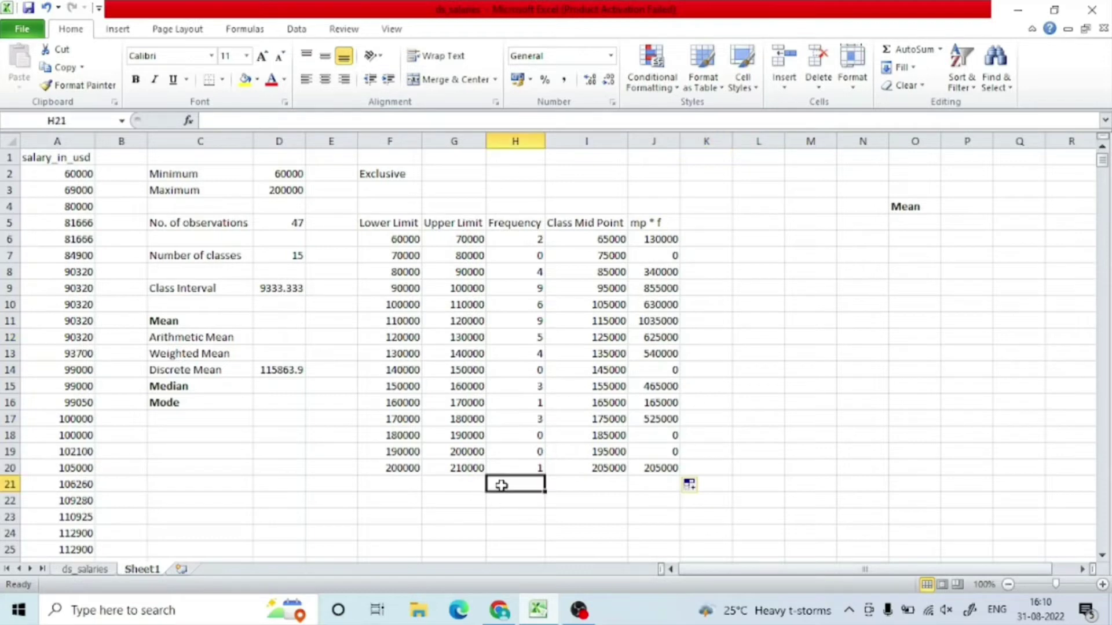
{"action": "left_click", "coordinate": [330, 485]}
{"action": "type", "text": "Total"}
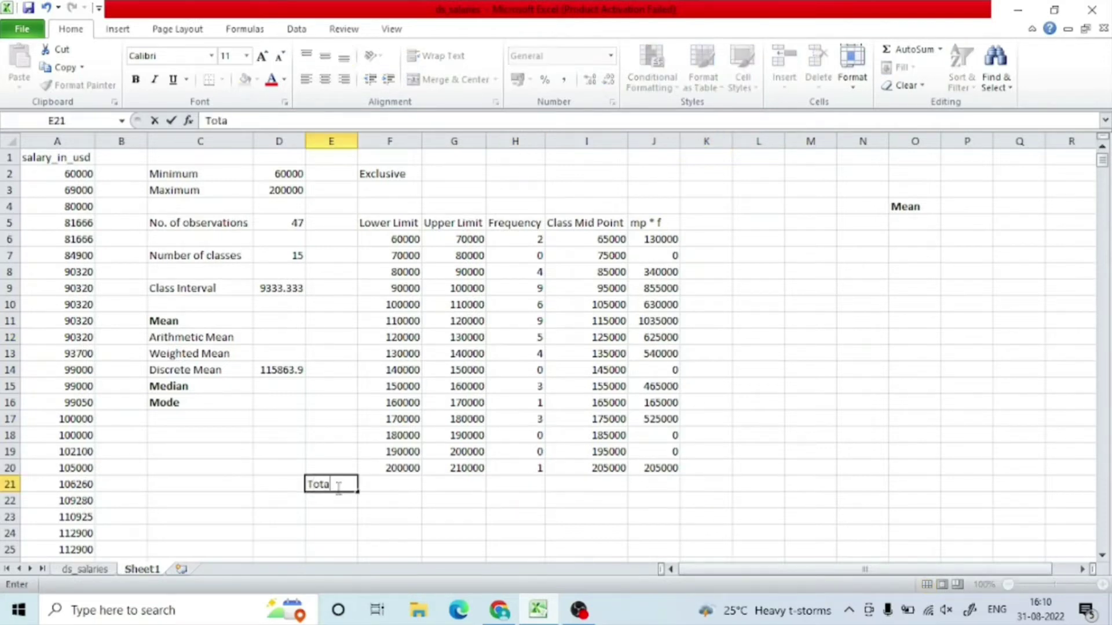
{"action": "key", "text": "Tab"}
{"action": "key", "text": "Tab"}
{"action": "key", "text": "Tab"}
{"action": "key", "text": "Tab"}
{"action": "left_click", "coordinate": [327, 492]}
{"action": "left_click_drag", "start_coordinate": [347, 492], "coordinate": [400, 490]}
Apply All Borders to the frequency table F5:J21
{"action": "left_click_drag", "start_coordinate": [388, 225], "coordinate": [655, 484]}
{"action": "left_click", "coordinate": [222, 79]}
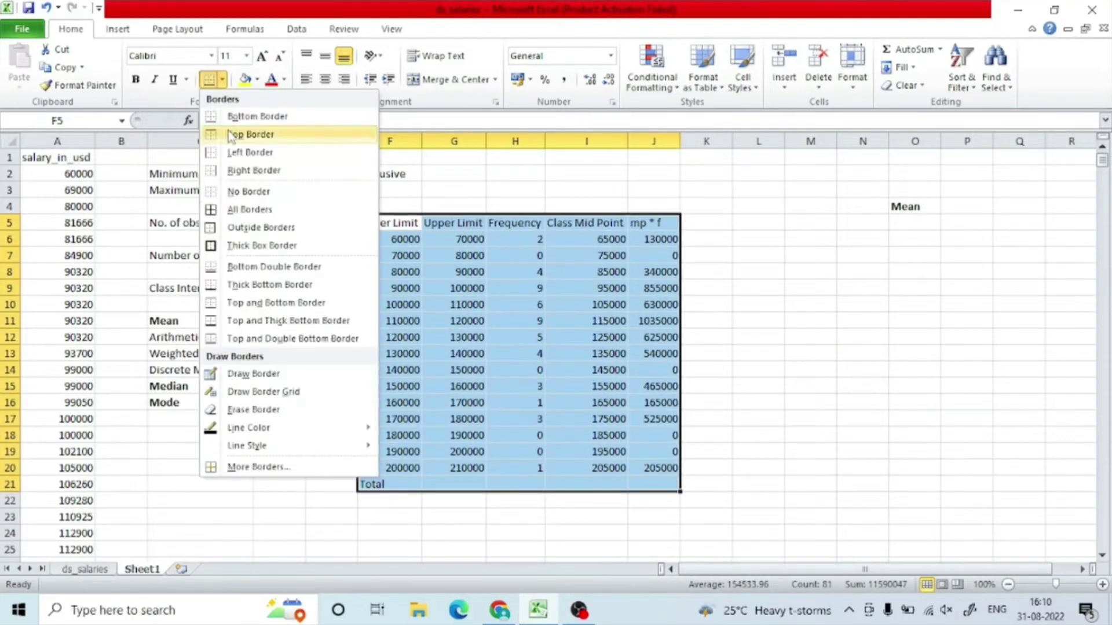
{"action": "left_click", "coordinate": [249, 208]}
{"action": "left_click", "coordinate": [758, 403]}
Shade the Total row F21:J21 yellow and select the header row F5:J5
{"action": "left_click_drag", "start_coordinate": [383, 484], "coordinate": [654, 485]}
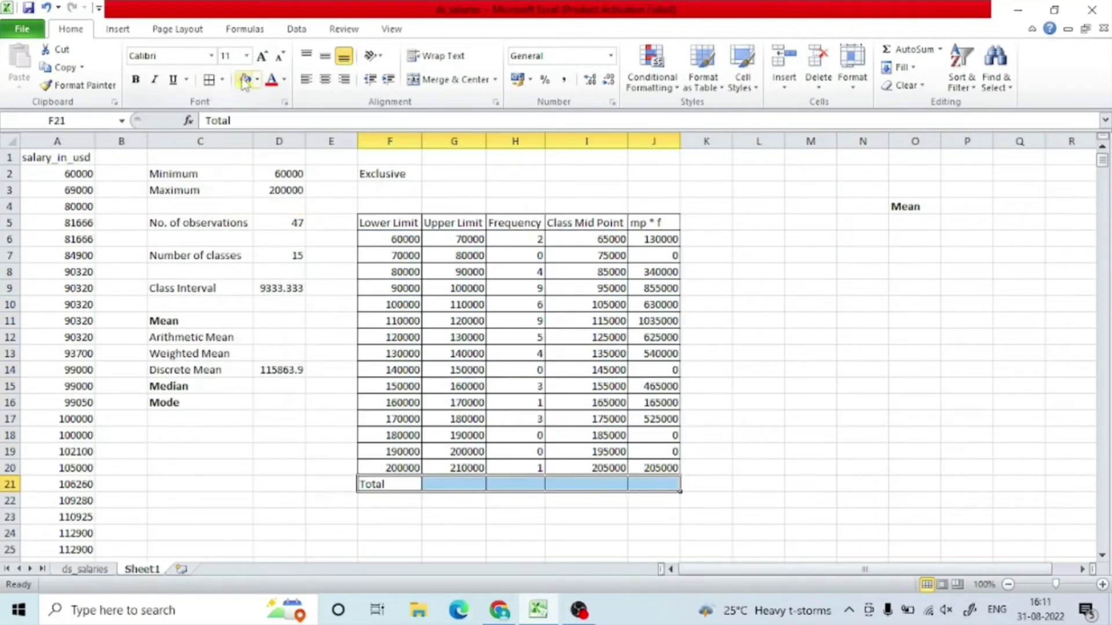
{"action": "left_click", "coordinate": [245, 79]}
{"action": "left_click_drag", "start_coordinate": [382, 222], "coordinate": [654, 223]}
Bold the header row, shade it yellow, and total mp * f in J21 as 5515000
{"action": "key", "text": "ctrl+b"}
{"action": "left_click", "coordinate": [246, 80]}
{"action": "left_click", "coordinate": [654, 369]}
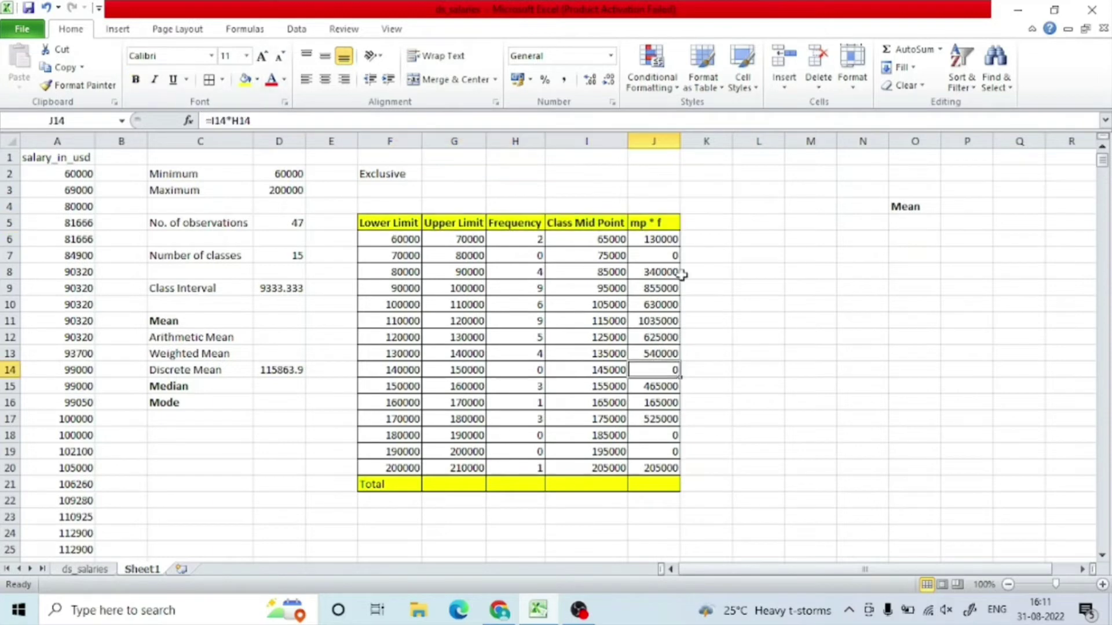
{"action": "left_click", "coordinate": [666, 484]}
{"action": "type", "text": "=sum("}
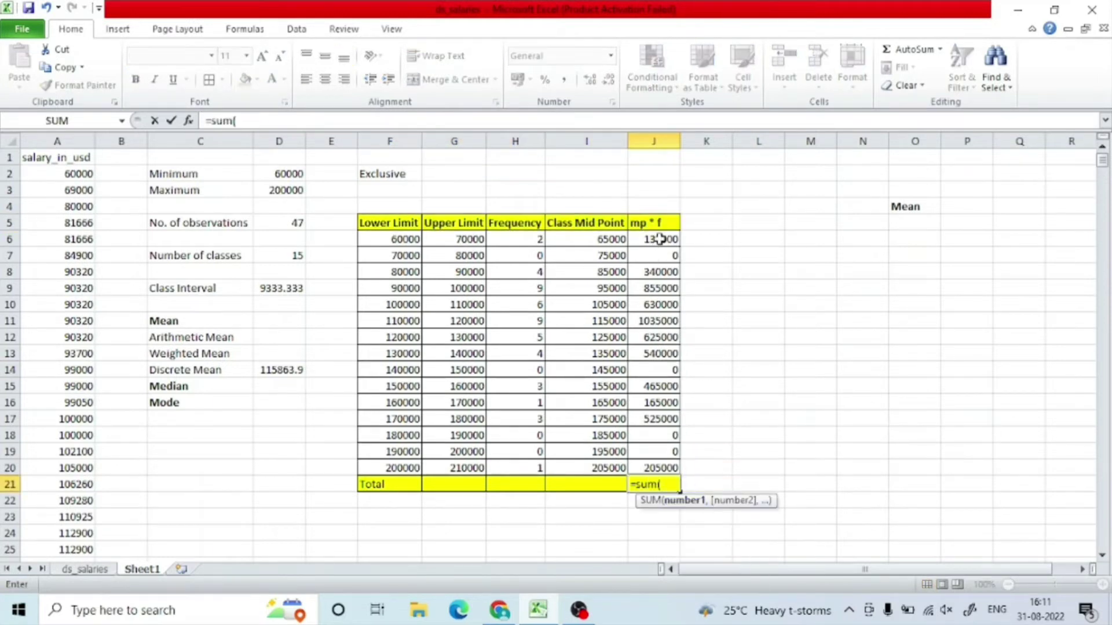
{"action": "left_click_drag", "start_coordinate": [653, 238], "coordinate": [653, 468]}
{"action": "key", "text": "Return"}
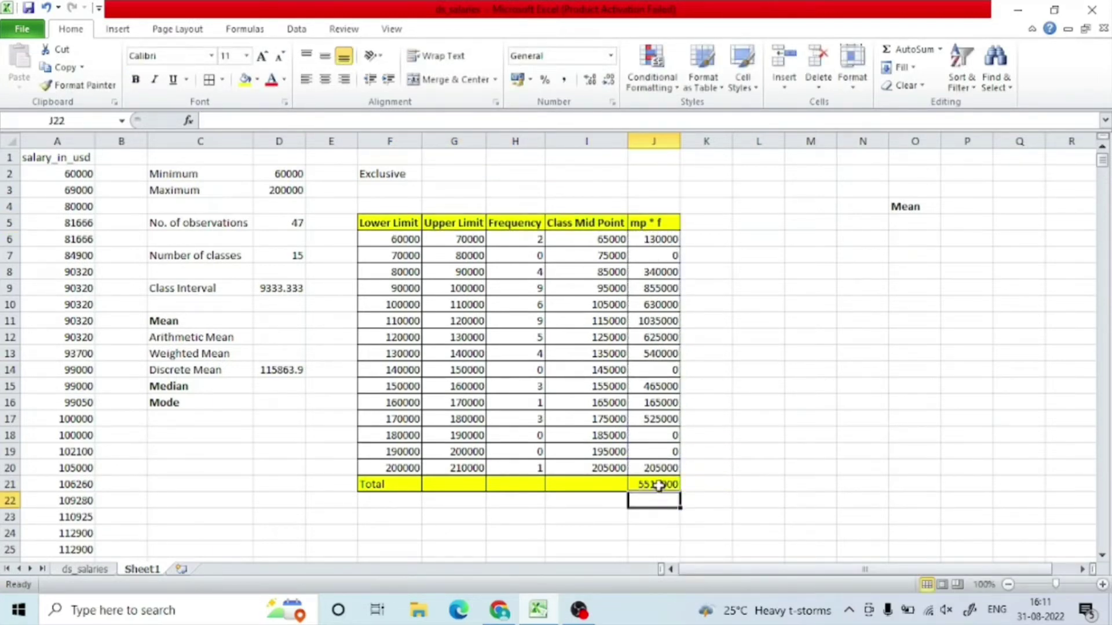
Total the frequencies in H21 with =SUM(H6:H20), giving 47
{"action": "left_click", "coordinate": [535, 481]}
{"action": "type", "text": "=sum("}
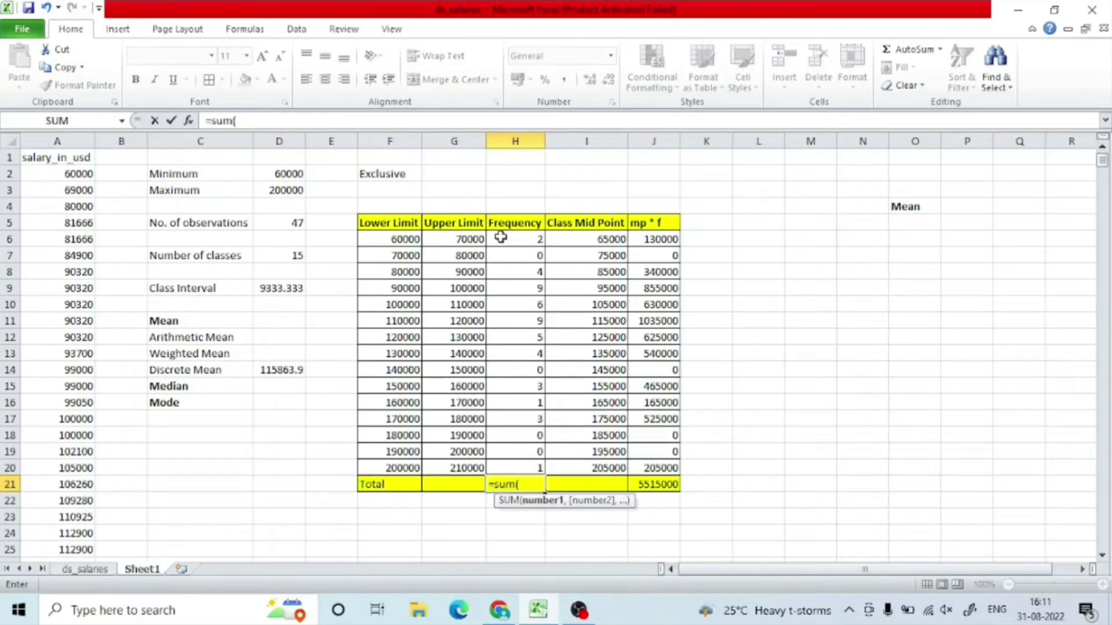
{"action": "left_click_drag", "start_coordinate": [509, 238], "coordinate": [509, 468]}
{"action": "key", "text": "Return"}
Compute the mean =J21/H21 (117340.4) in P4 and paste it beside Arithmetic Mean
{"action": "left_click", "coordinate": [967, 206]}
{"action": "type", "text": "=J21/H21"}
{"action": "key", "text": "Return"}
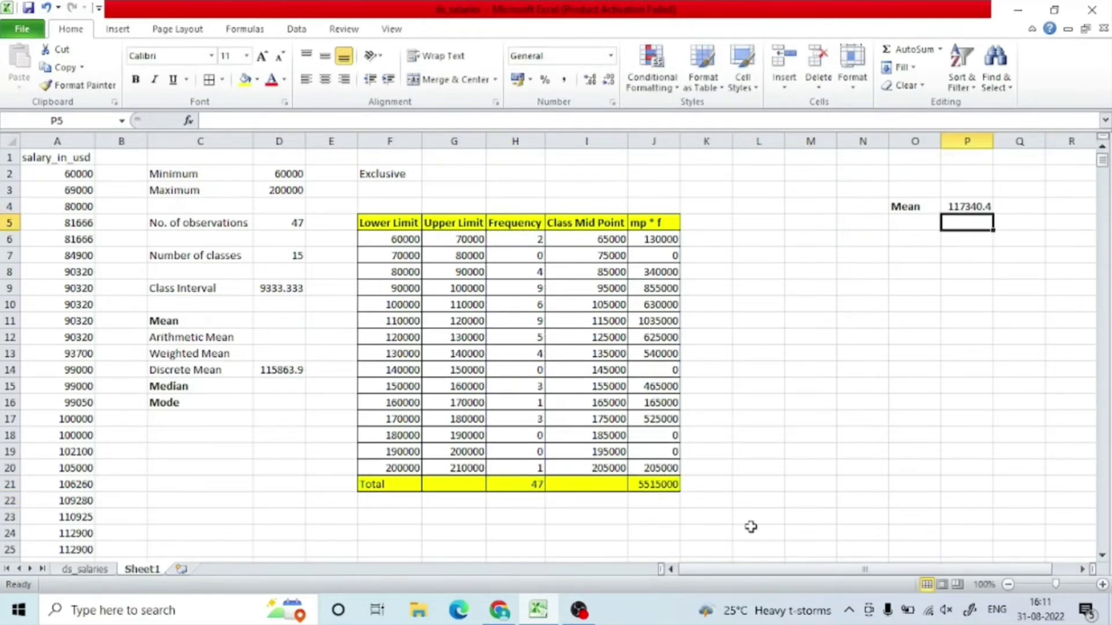
{"action": "key", "text": "Up"}
{"action": "key", "text": "ctrl+c"}
{"action": "left_click", "coordinate": [281, 337]}
{"action": "key", "text": "ctrl+v"}
{"action": "left_click_drag", "start_coordinate": [285, 337], "coordinate": [288, 366]}
{"action": "left_click", "coordinate": [167, 371]}
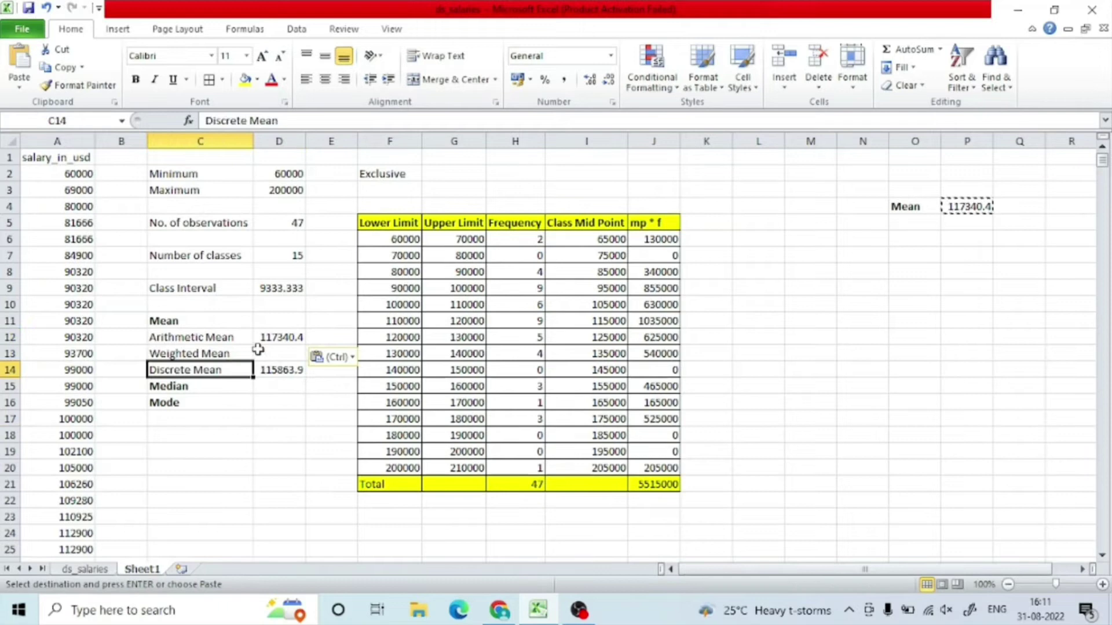
{"action": "left_click", "coordinate": [289, 337]}
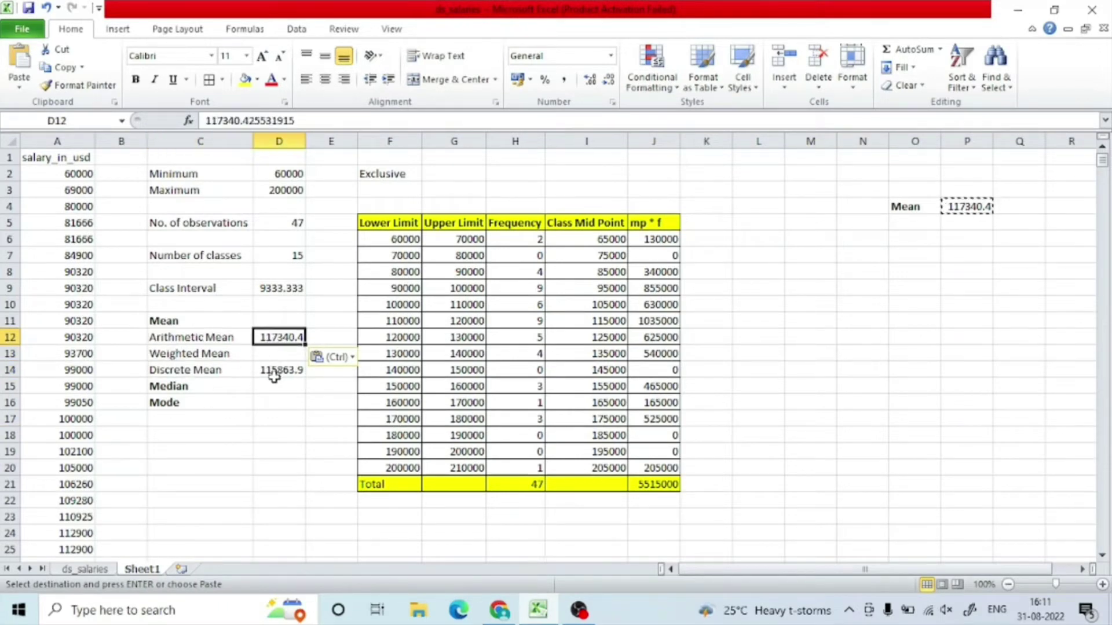
{"action": "left_click", "coordinate": [756, 484]}
{"action": "left_click_drag", "start_coordinate": [389, 239], "coordinate": [390, 468]}
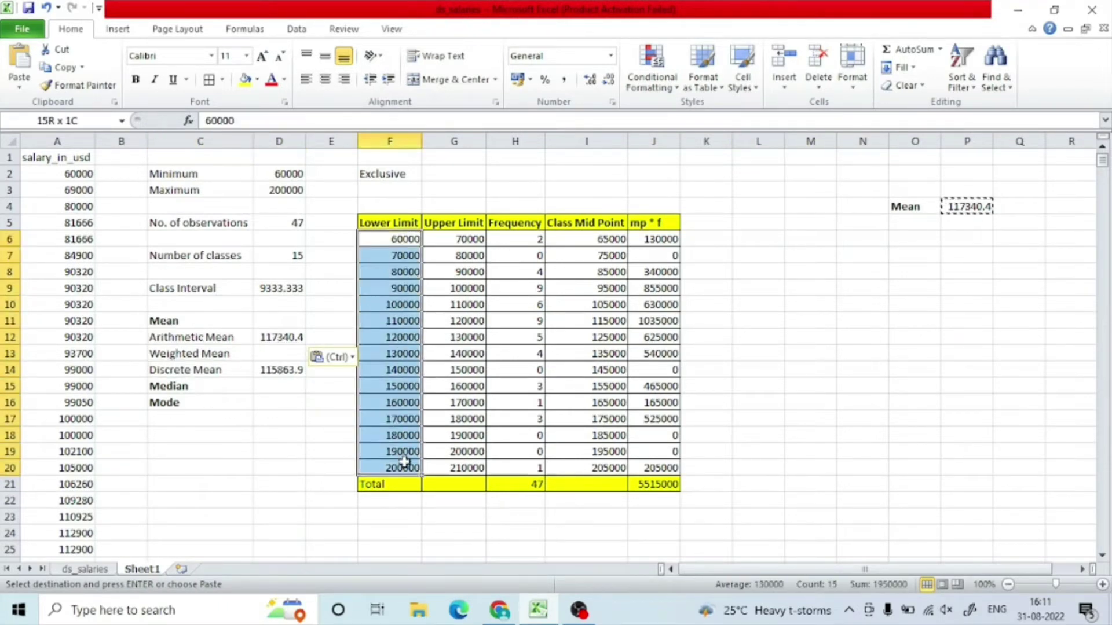
{"action": "left_click", "coordinate": [454, 452]}
{"action": "left_click", "coordinate": [267, 341]}
{"action": "left_click", "coordinate": [279, 417]}
{"action": "left_click", "coordinate": [174, 369]}
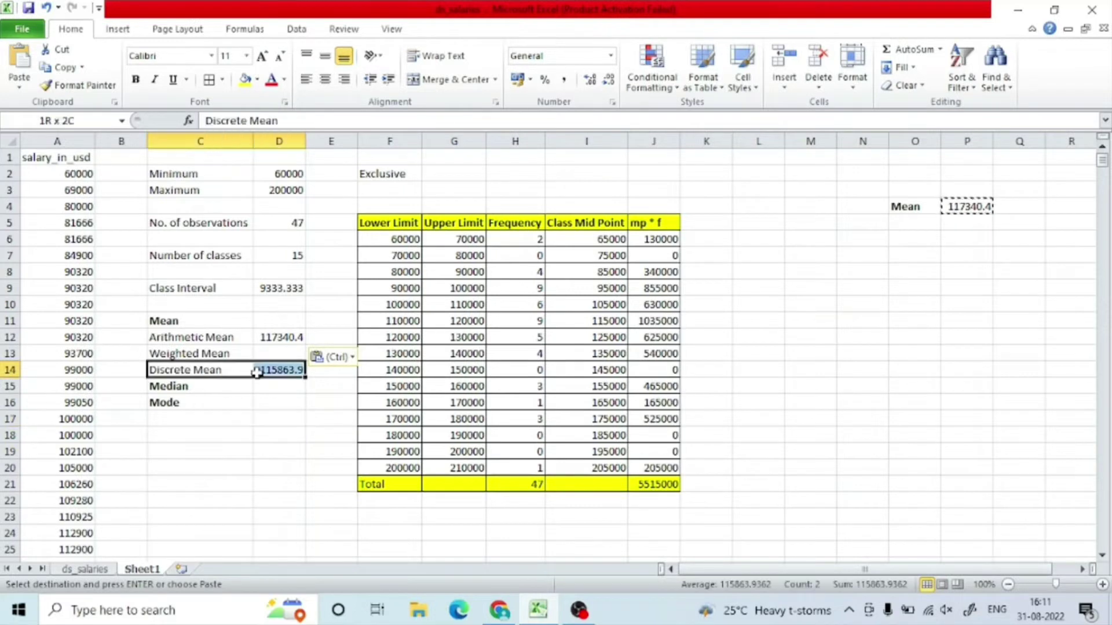
{"action": "left_click_drag", "start_coordinate": [191, 337], "coordinate": [280, 337]}
{"action": "left_click", "coordinate": [405, 243]}
{"action": "left_click", "coordinate": [608, 239]}
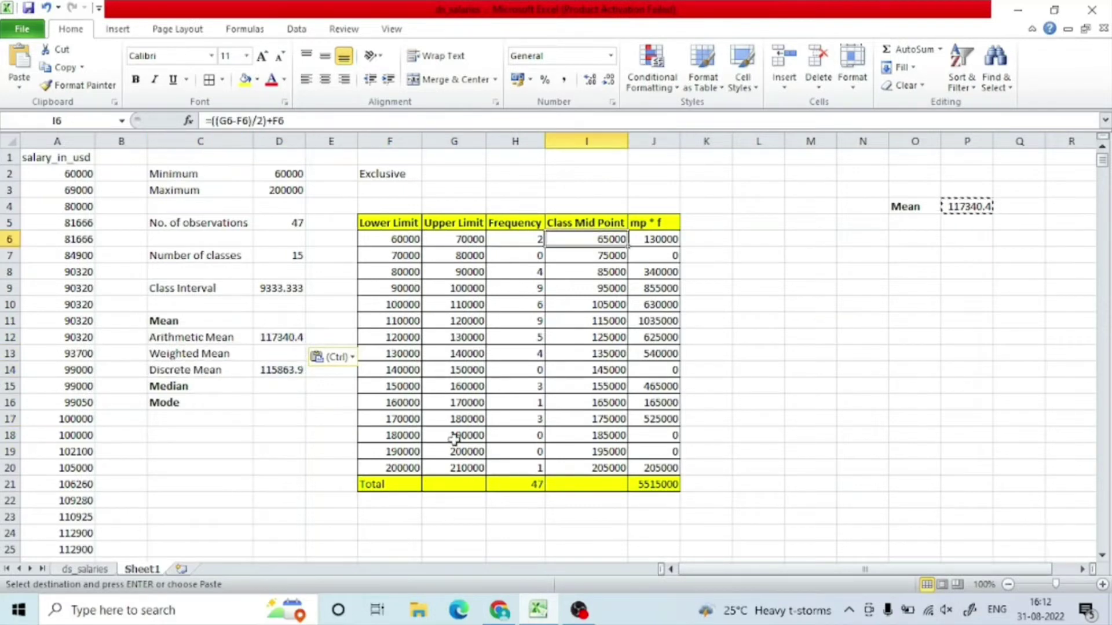
{"action": "left_click", "coordinate": [967, 320]}
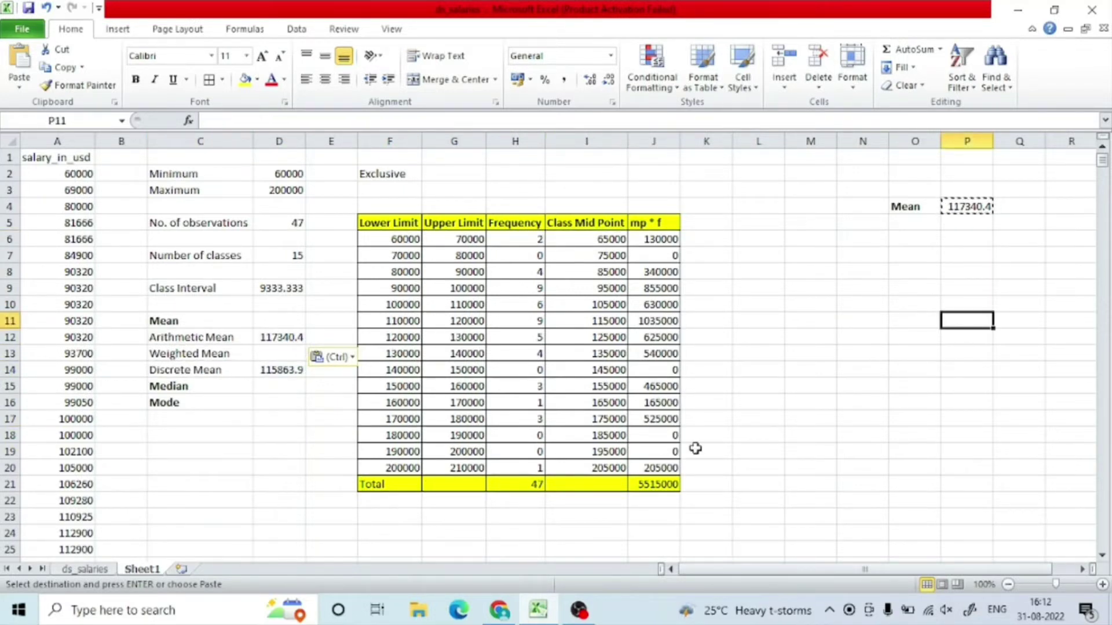
{"action": "left_click_drag", "start_coordinate": [402, 256], "coordinate": [539, 256]}
{"action": "left_click", "coordinate": [504, 255]}
Bold the limits of the empty classes in rows 7, 14, 18–19 and the last class row 20
{"action": "left_click", "coordinate": [333, 357]}
{"action": "key", "text": "Escape"}
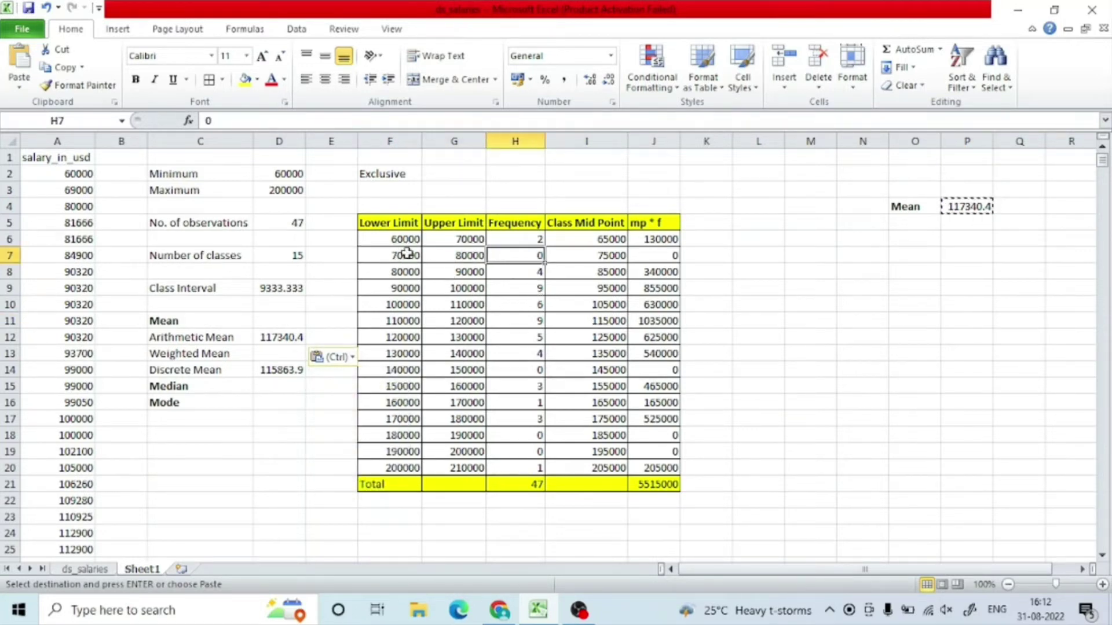
{"action": "left_click_drag", "start_coordinate": [404, 258], "coordinate": [446, 254]}
{"action": "key", "text": "ctrl+b"}
{"action": "left_click_drag", "start_coordinate": [398, 371], "coordinate": [452, 371]}
{"action": "key", "text": "ctrl+b"}
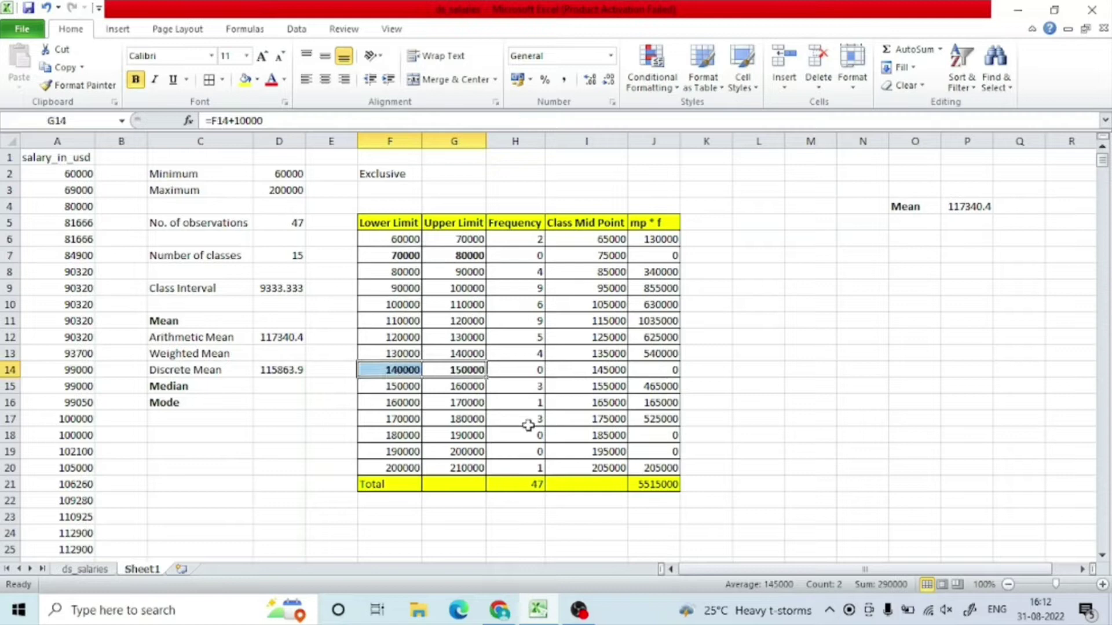
{"action": "left_click_drag", "start_coordinate": [398, 435], "coordinate": [467, 453]}
{"action": "key", "text": "ctrl+b"}
{"action": "left_click_drag", "start_coordinate": [399, 468], "coordinate": [657, 467]}
{"action": "key", "text": "ctrl+b"}
Colour the modal classes 90000–100000 and 110000–120000 (frequency 9) red
{"action": "left_click", "coordinate": [707, 484]}
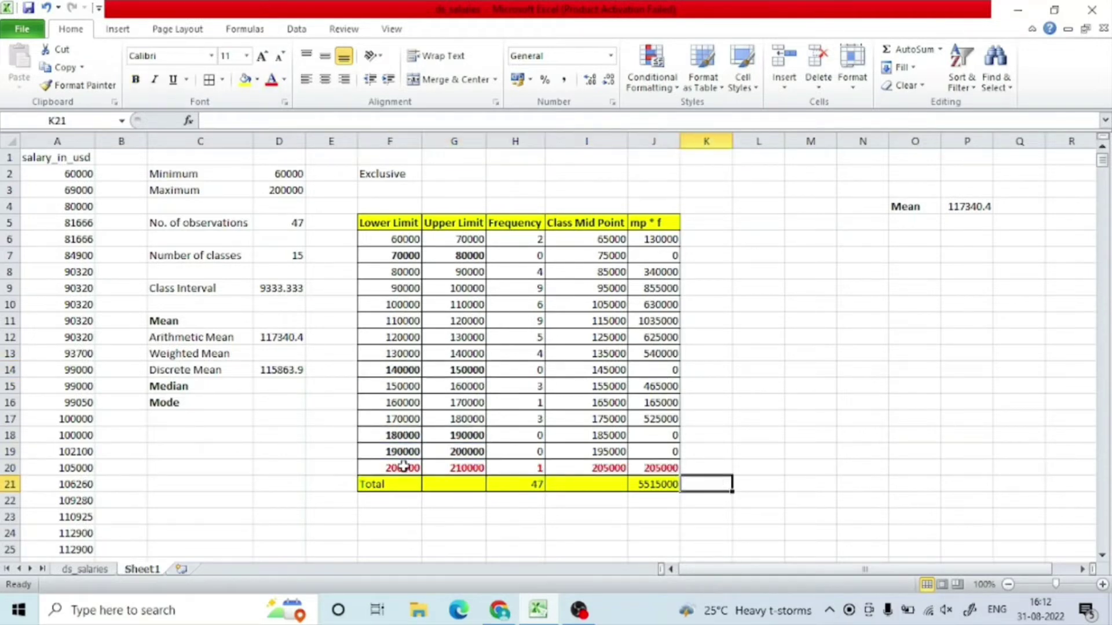
{"action": "left_click_drag", "start_coordinate": [400, 402], "coordinate": [498, 402]}
{"action": "left_click_drag", "start_coordinate": [400, 468], "coordinate": [654, 467]}
{"action": "left_click_drag", "start_coordinate": [399, 402], "coordinate": [654, 401]}
{"action": "left_click_drag", "start_coordinate": [412, 467], "coordinate": [670, 472]}
{"action": "left_click", "coordinate": [585, 436]}
{"action": "left_click_drag", "start_coordinate": [409, 289], "coordinate": [648, 292]}
{"action": "left_click", "coordinate": [270, 80]}
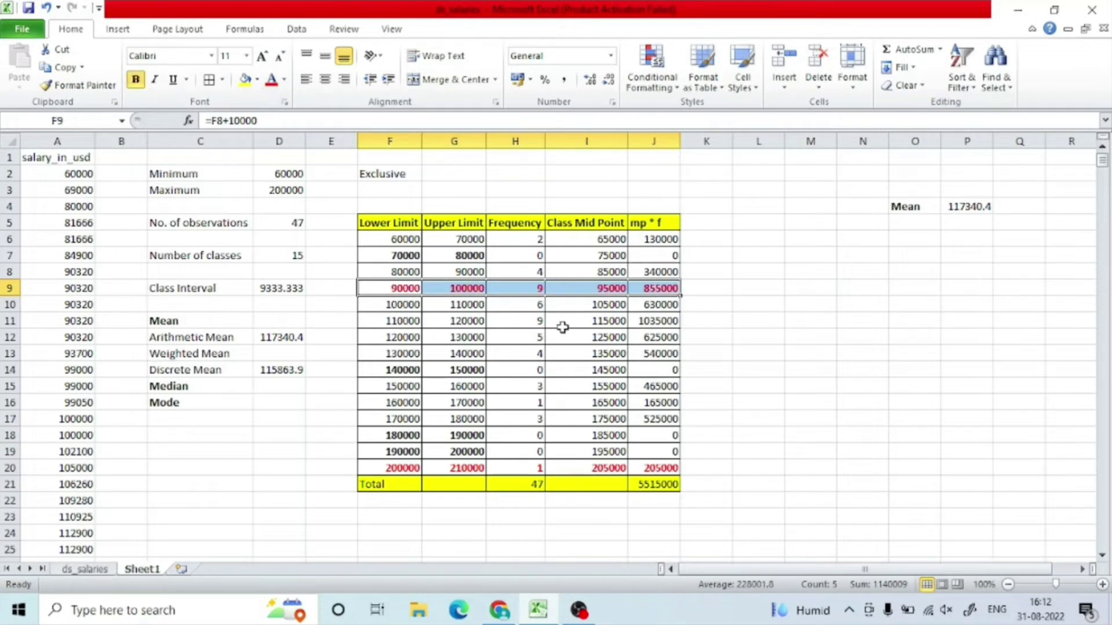
{"action": "left_click", "coordinate": [566, 323]}
{"action": "left_click_drag", "start_coordinate": [409, 328], "coordinate": [640, 320]}
{"action": "left_click", "coordinate": [269, 79]}
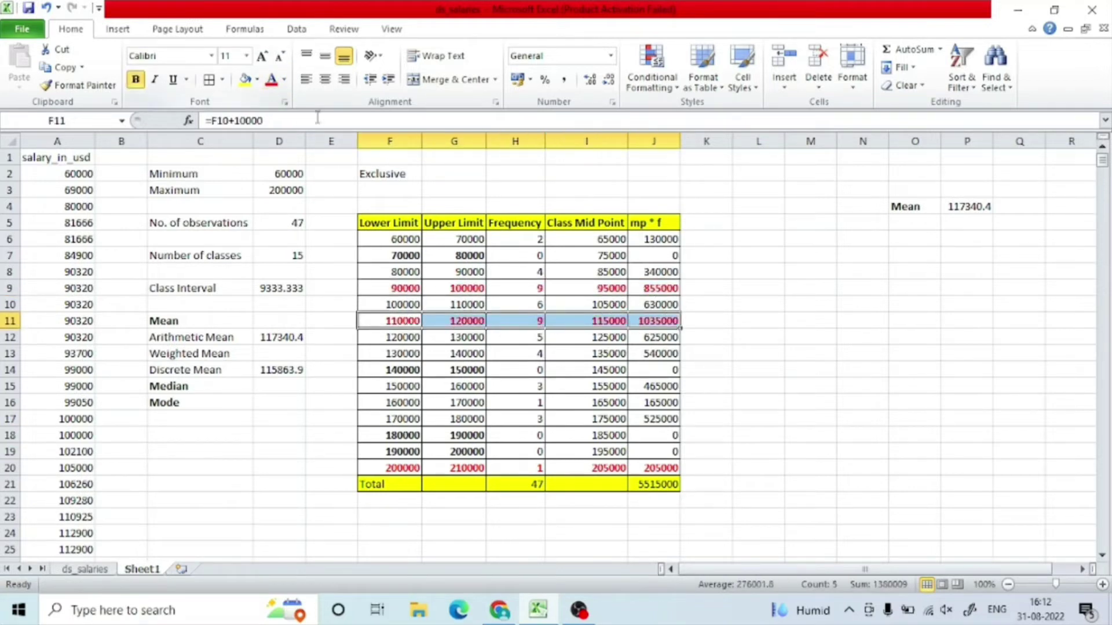
{"action": "left_click", "coordinate": [759, 336]}
Check the highlighted rows' frequencies of 9, 9 and 1 across the table
{"action": "left_click", "coordinate": [515, 288]}
{"action": "left_click", "coordinate": [521, 320]}
{"action": "left_click", "coordinate": [515, 468]}
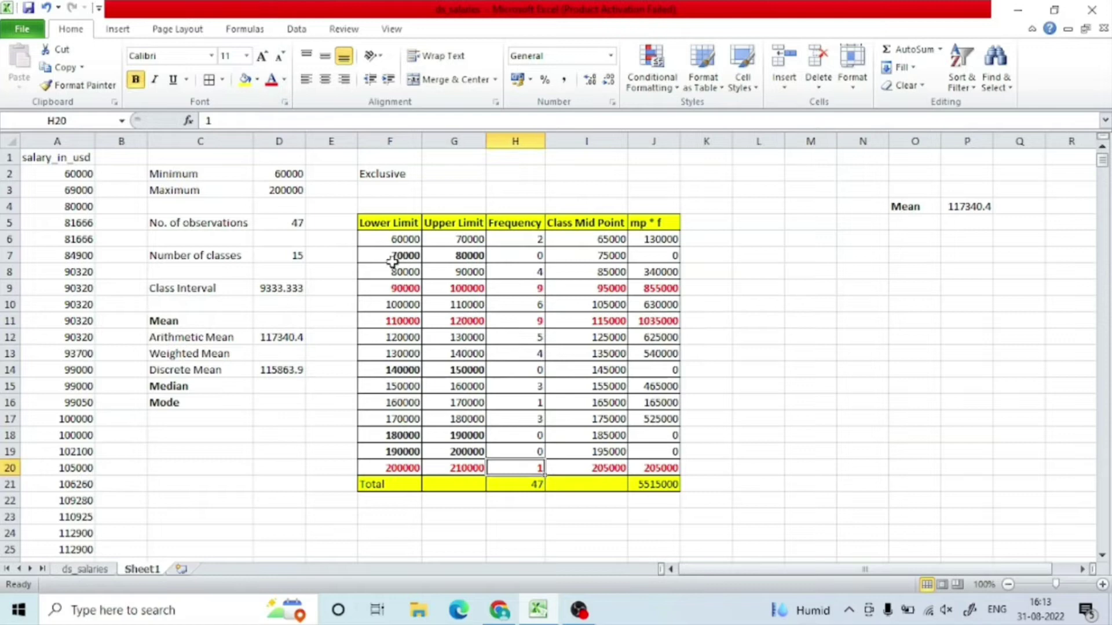
{"action": "left_click_drag", "start_coordinate": [397, 259], "coordinate": [633, 383]}
{"action": "left_click", "coordinate": [706, 467]}
{"action": "left_click_drag", "start_coordinate": [397, 258], "coordinate": [654, 452]}
{"action": "left_click", "coordinate": [758, 468]}
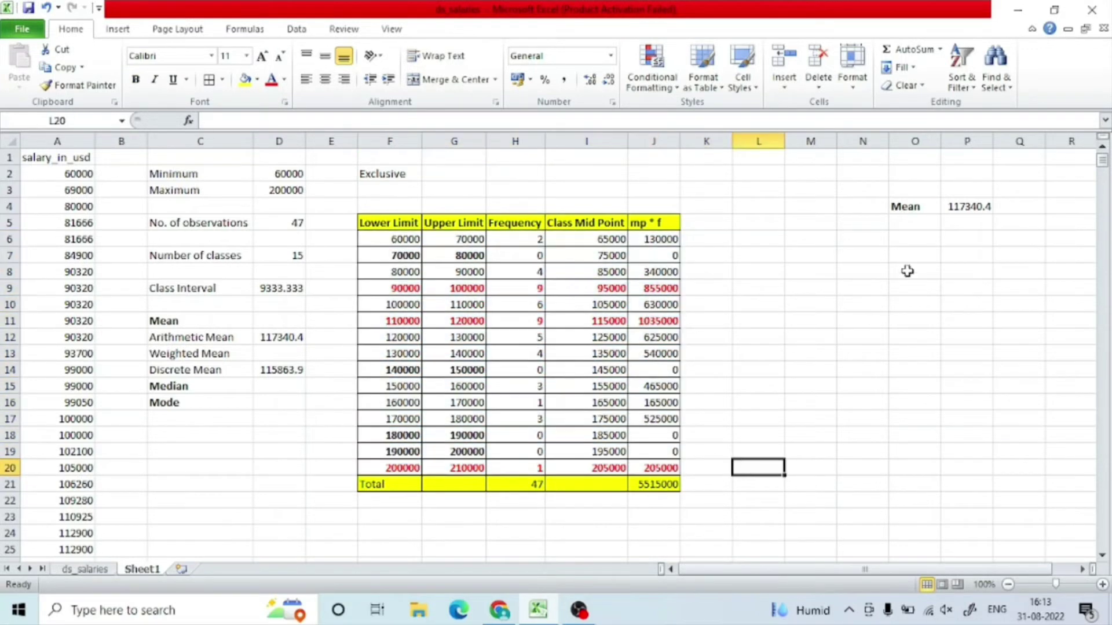
Add a 'Weight' column heading in K5 beside mp * f
{"action": "left_click_drag", "start_coordinate": [187, 340], "coordinate": [293, 335]}
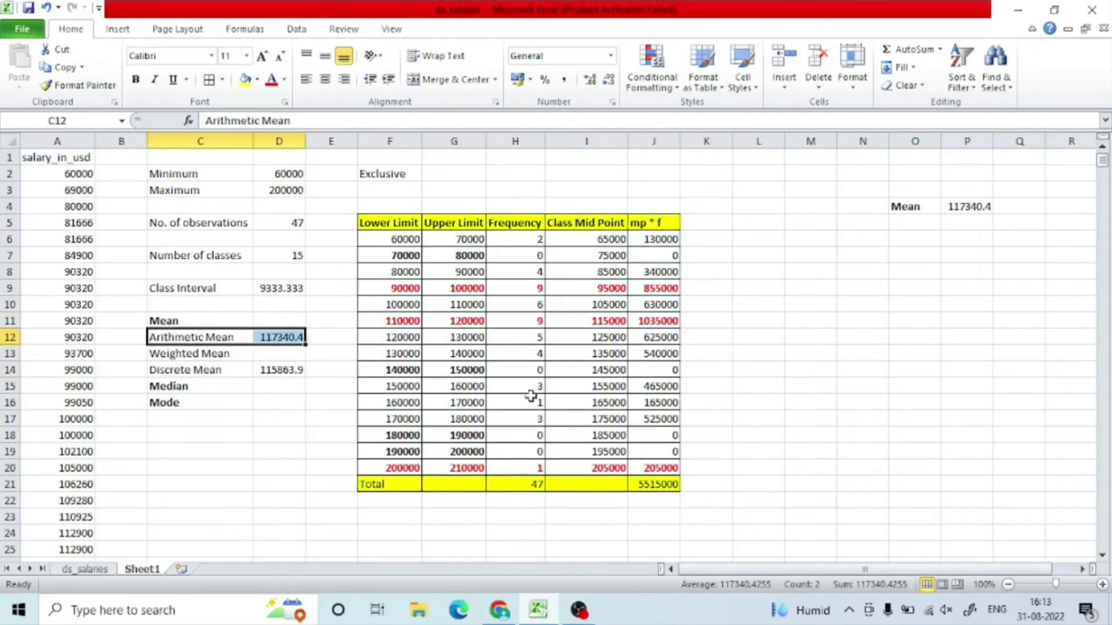
{"action": "left_click", "coordinate": [229, 354]}
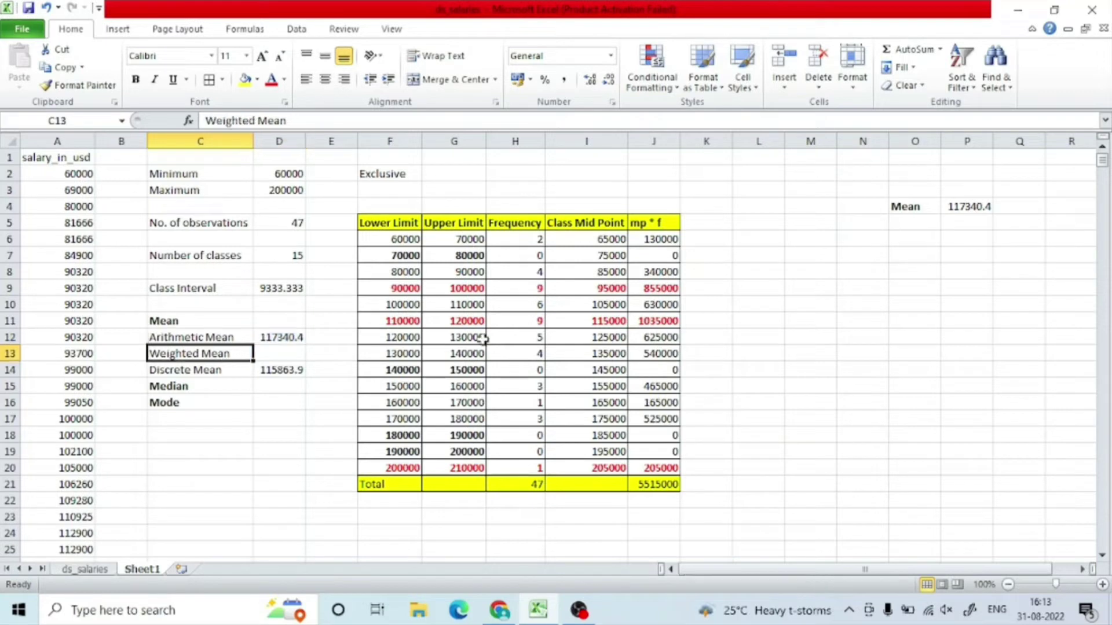
{"action": "left_click", "coordinate": [400, 288]}
{"action": "left_click", "coordinate": [397, 222]}
{"action": "left_click_drag", "start_coordinate": [389, 206], "coordinate": [457, 504]}
{"action": "left_click", "coordinate": [707, 223]}
{"action": "type", "text": "Weight"}
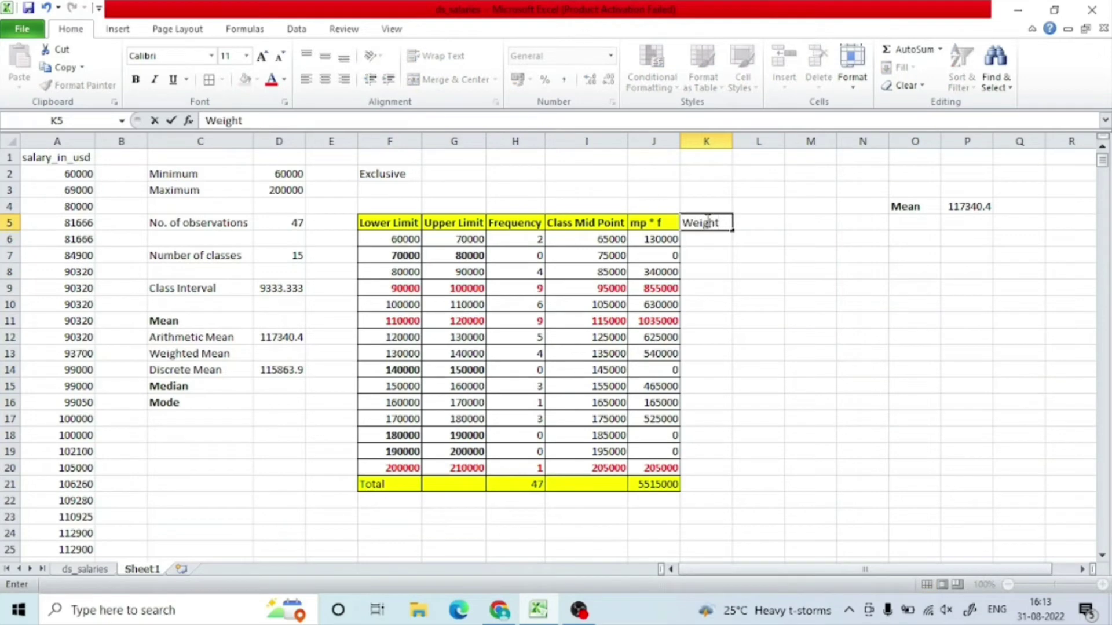
{"action": "key", "text": "Return"}
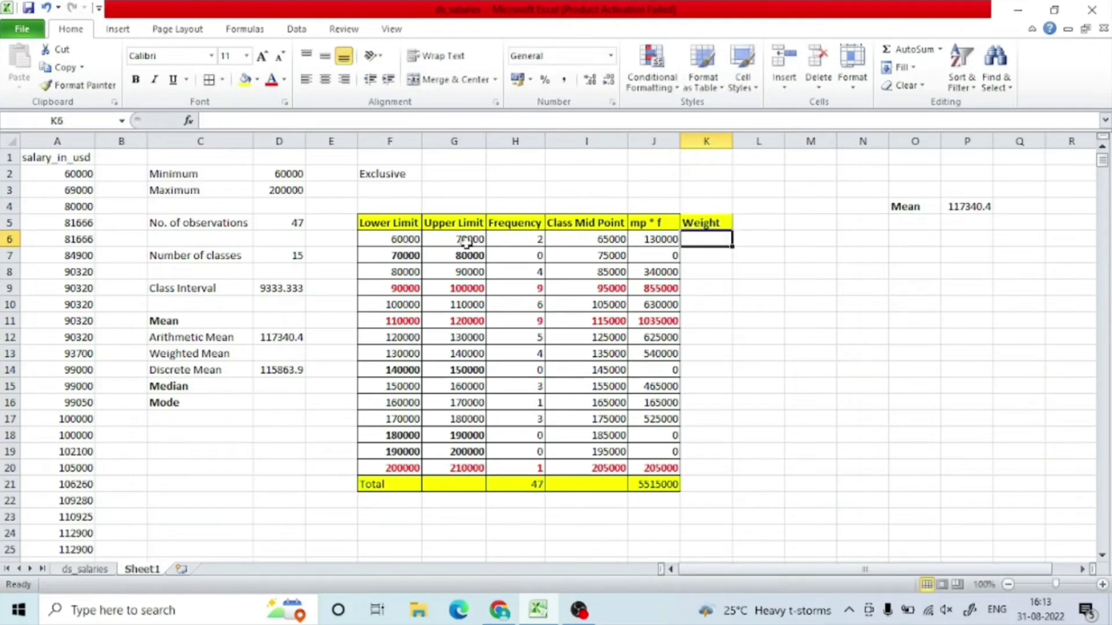
Total the weights in K21 with =SUM(K6:K20) and apply all borders to K5:K21
{"action": "left_click", "coordinate": [712, 484]}
{"action": "type", "text": "=sum("}
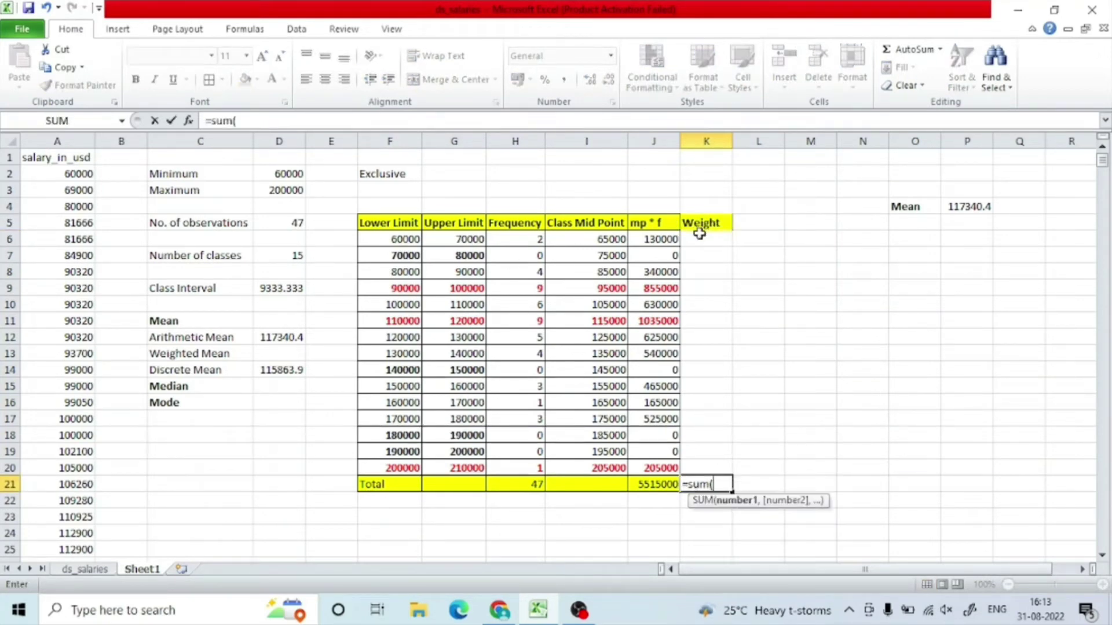
{"action": "left_click_drag", "start_coordinate": [700, 233], "coordinate": [707, 464]}
{"action": "key", "text": "Return"}
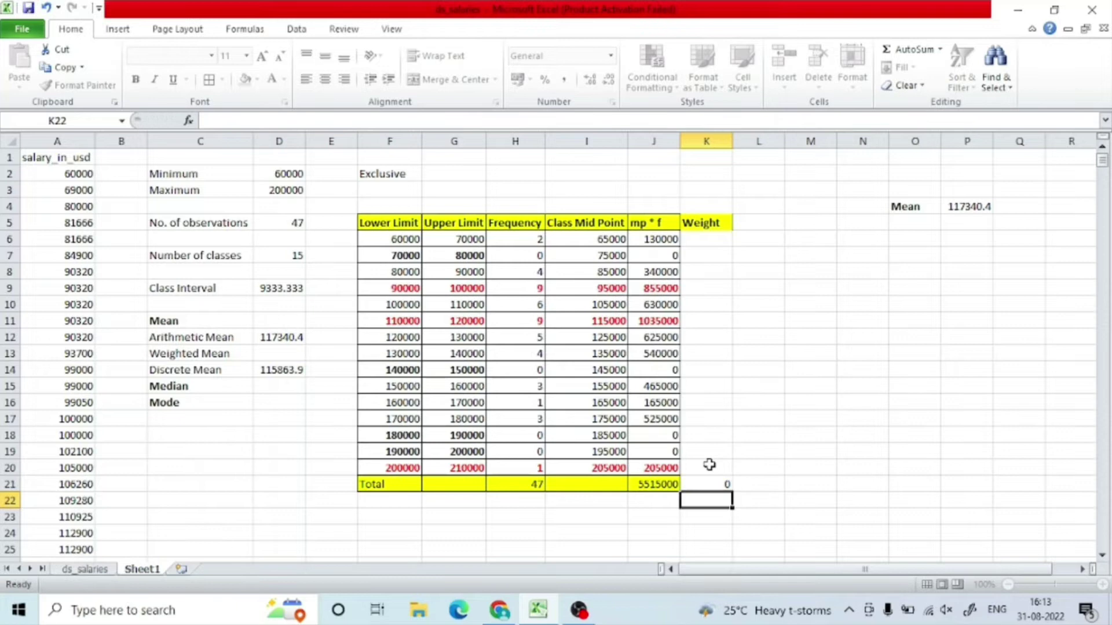
{"action": "left_click_drag", "start_coordinate": [711, 215], "coordinate": [707, 479]}
{"action": "left_click", "coordinate": [209, 79]}
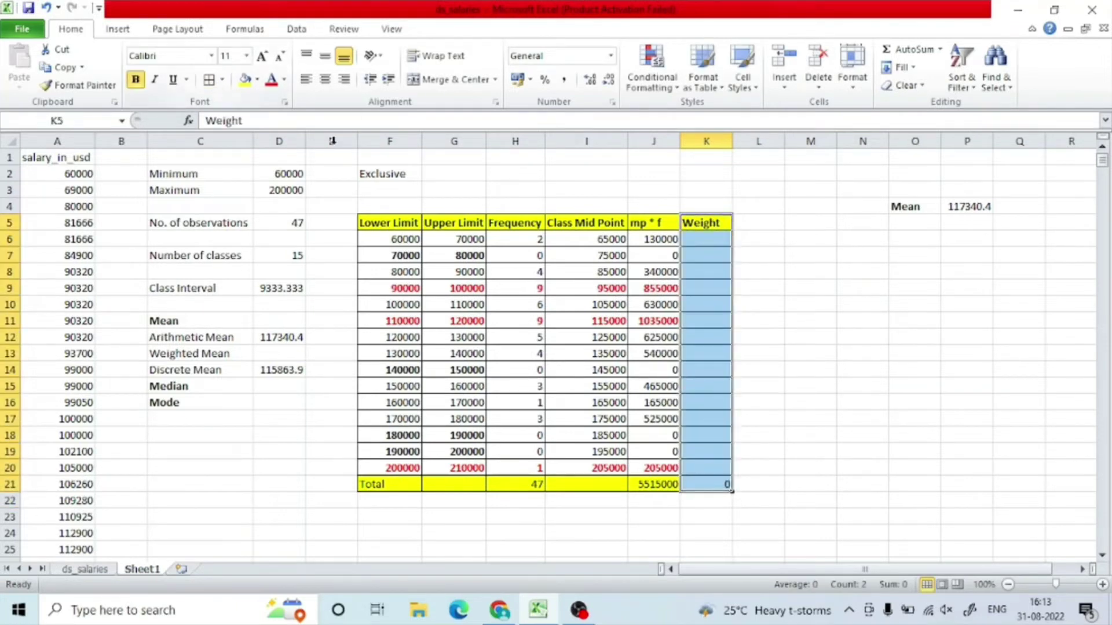
{"action": "left_click", "coordinate": [810, 238]}
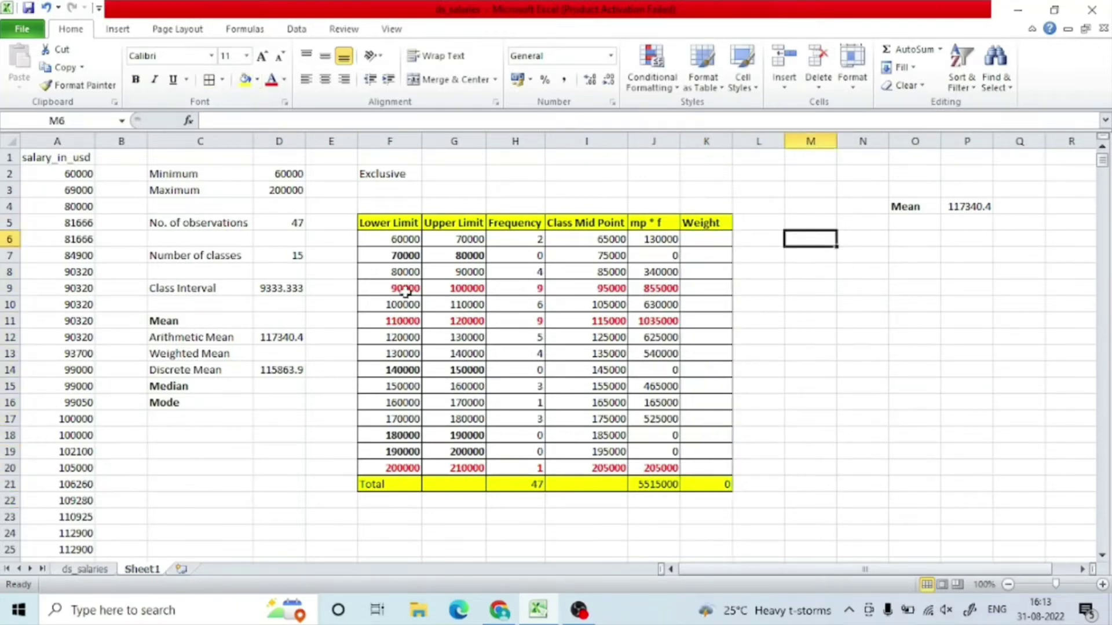
Select the four central classes in rows 9–12
{"action": "left_click_drag", "start_coordinate": [405, 291], "coordinate": [463, 304]}
{"action": "left_click", "coordinate": [509, 360]}
{"action": "left_click_drag", "start_coordinate": [386, 286], "coordinate": [586, 353]}
{"action": "left_click", "coordinate": [586, 353]}
{"action": "left_click_drag", "start_coordinate": [429, 278], "coordinate": [661, 349]}
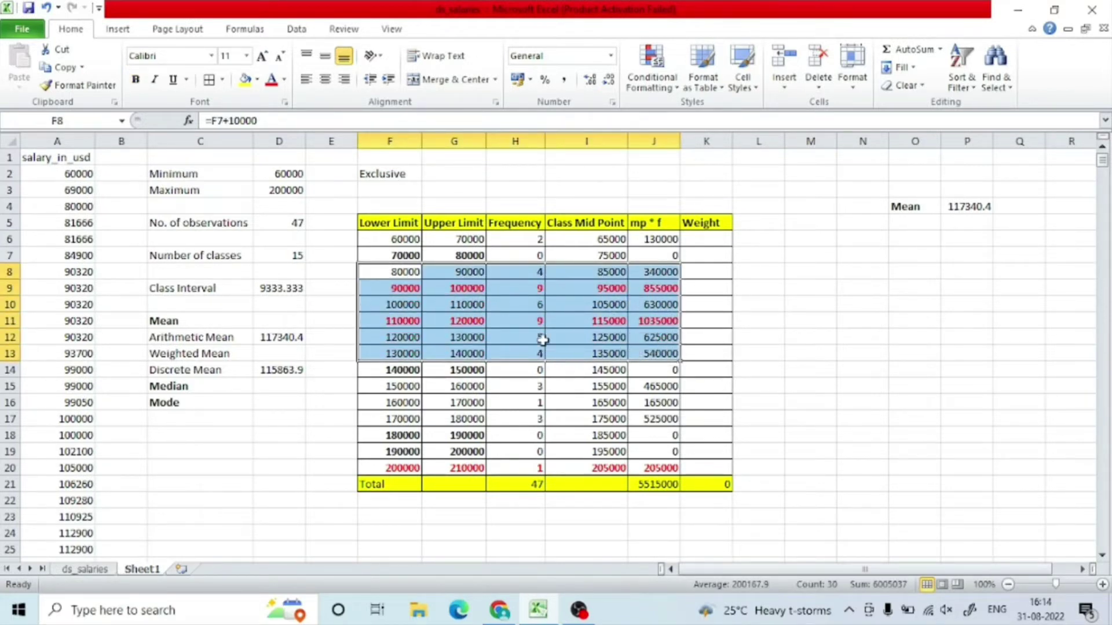
{"action": "left_click", "coordinate": [491, 326]}
{"action": "left_click_drag", "start_coordinate": [374, 287], "coordinate": [645, 332]}
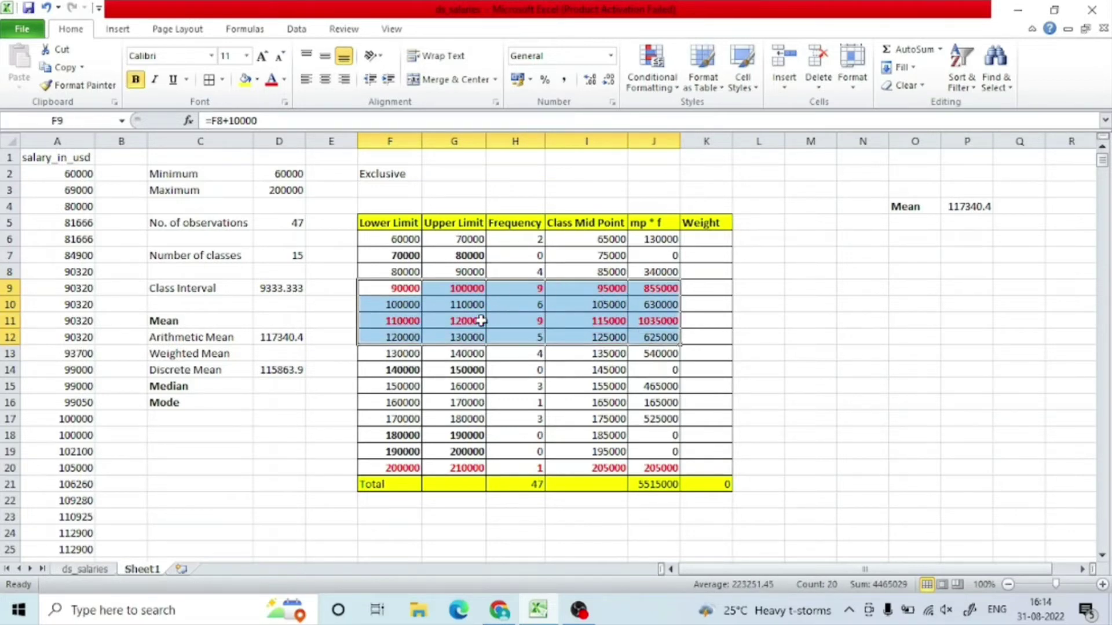
Enter weights of 20 in K9:K11, 15 in K12 and 10 in K13
{"action": "left_click", "coordinate": [703, 289]}
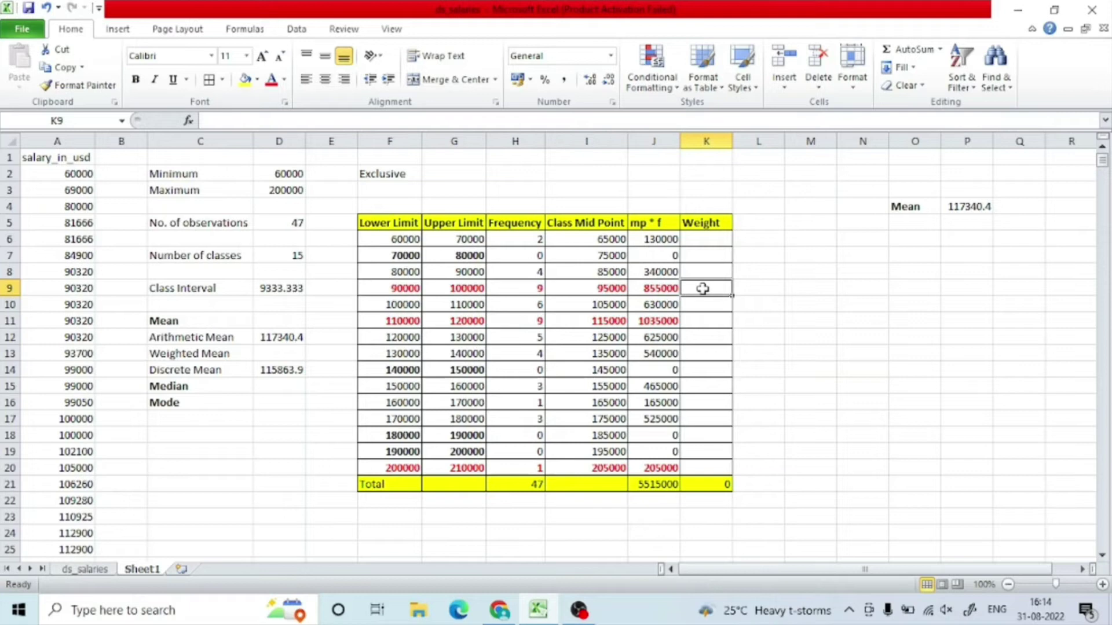
{"action": "type", "text": "25"}
{"action": "key", "text": "Return"}
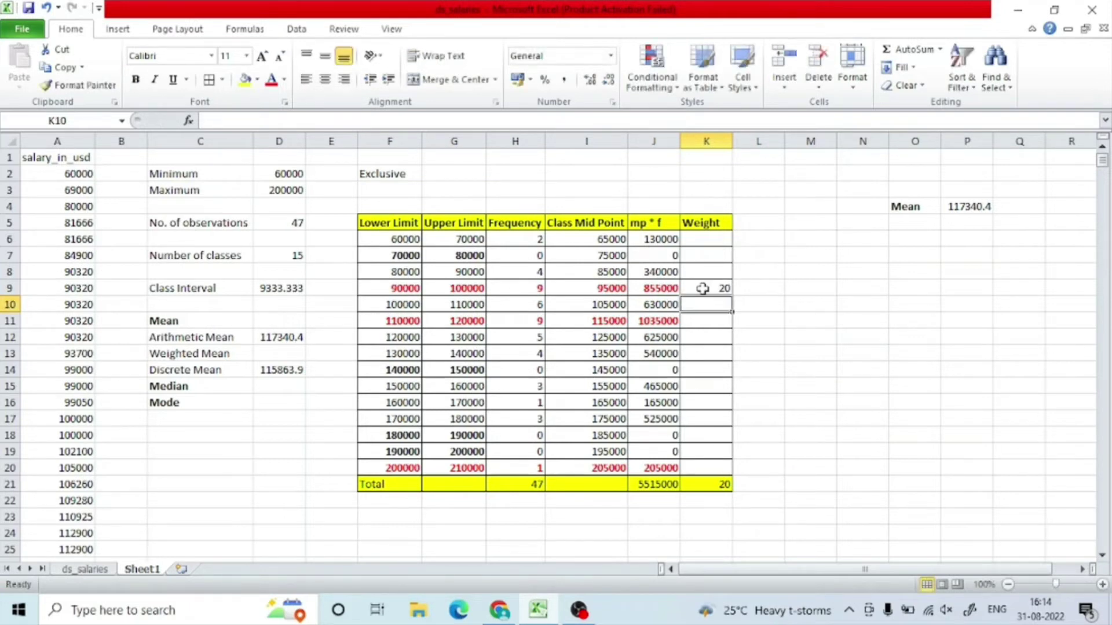
{"action": "type", "text": "20"}
{"action": "key", "text": "Return"}
{"action": "type", "text": "20"}
{"action": "key", "text": "Return"}
{"action": "left_click_drag", "start_coordinate": [399, 293], "coordinate": [670, 320]}
{"action": "left_click", "coordinate": [706, 337]}
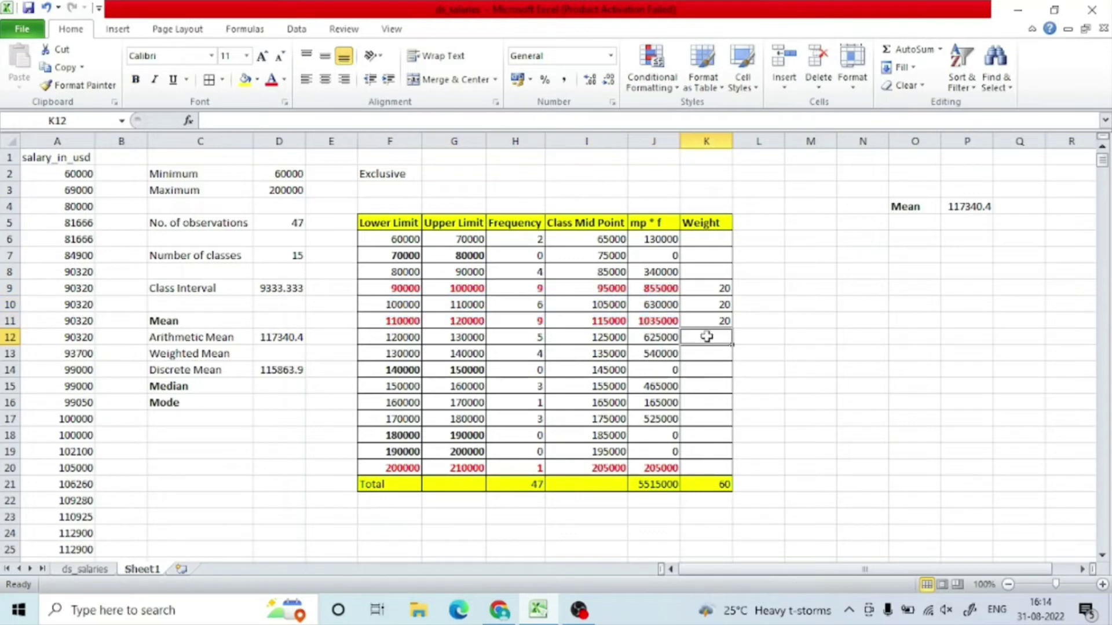
{"action": "type", "text": "15"}
{"action": "key", "text": "Return"}
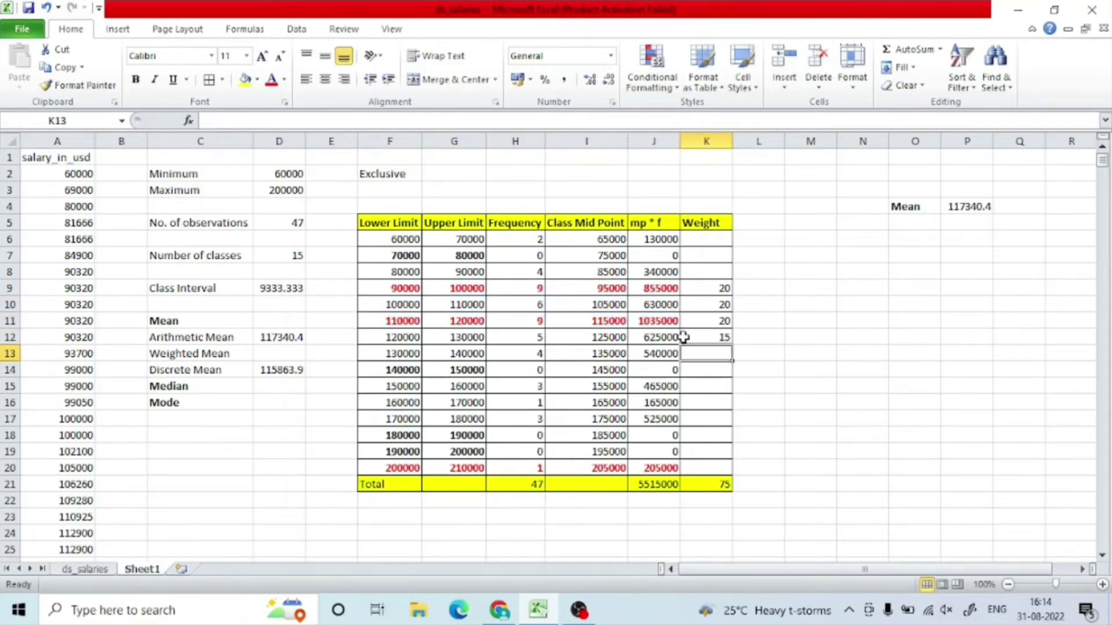
{"action": "type", "text": "10"}
{"action": "key", "text": "Return"}
Enter the remaining weights: 10 in K8, 0.5 in K6 and K16, 2 in K15 and K17, 0 elsewhere
{"action": "left_click", "coordinate": [722, 273]}
{"action": "type", "text": "10"}
{"action": "key", "text": "Return"}
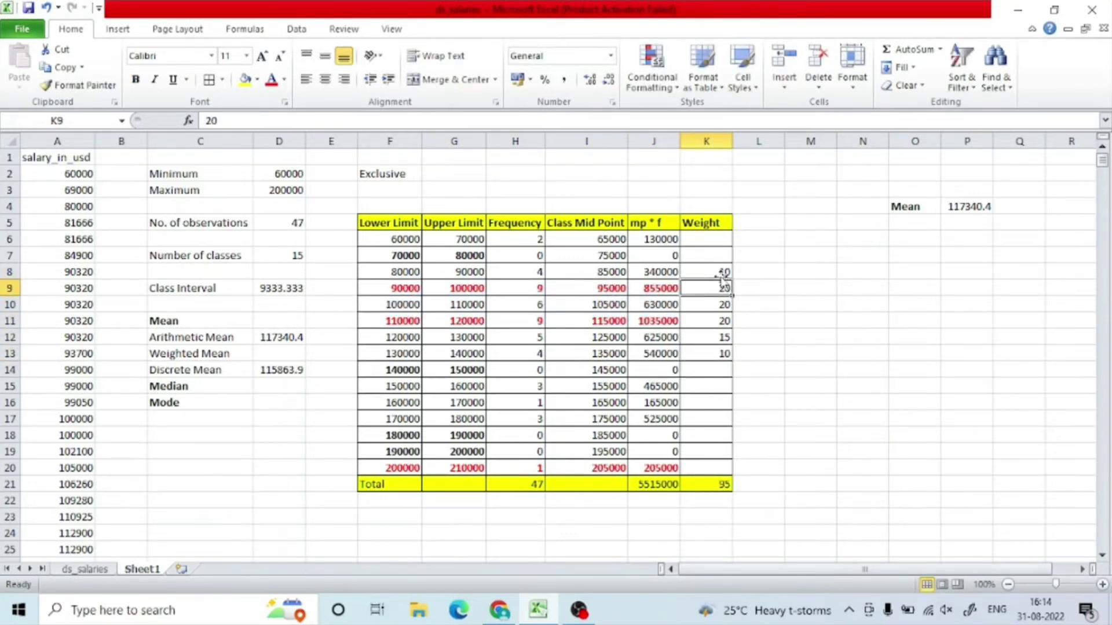
{"action": "left_click_drag", "start_coordinate": [411, 254], "coordinate": [712, 255]}
{"action": "left_click", "coordinate": [712, 255]}
{"action": "type", "text": "0"}
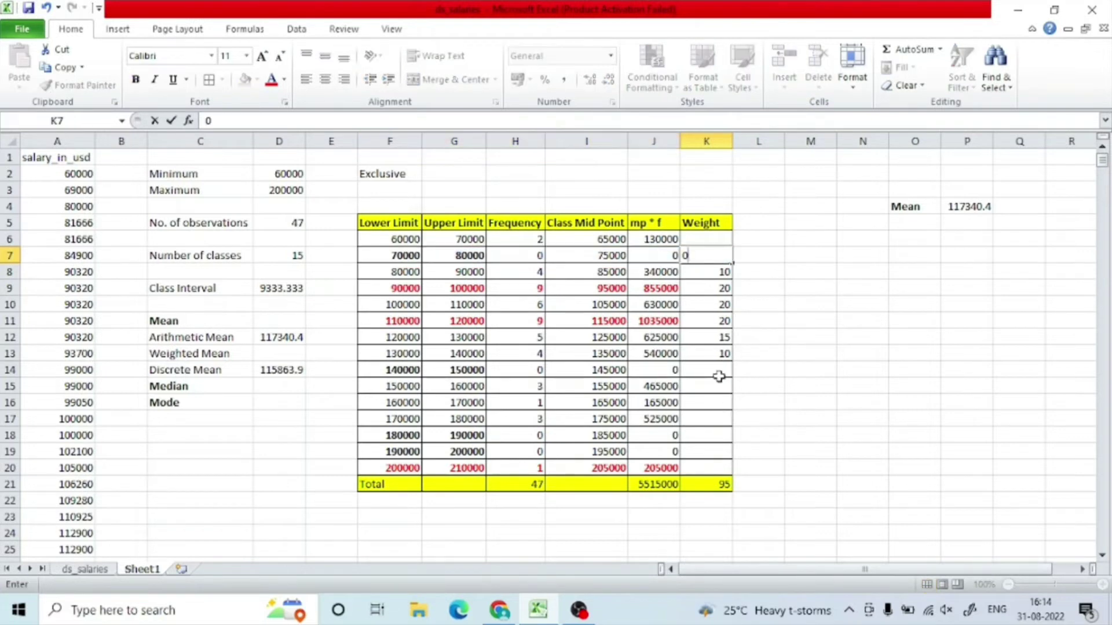
{"action": "left_click", "coordinate": [719, 377]}
{"action": "type", "text": "0"}
{"action": "key", "text": "Return"}
{"action": "type", "text": "2"}
{"action": "key", "text": "Return"}
{"action": "type", "text": "2"}
{"action": "key", "text": "Return"}
{"action": "left_click", "coordinate": [800, 470]}
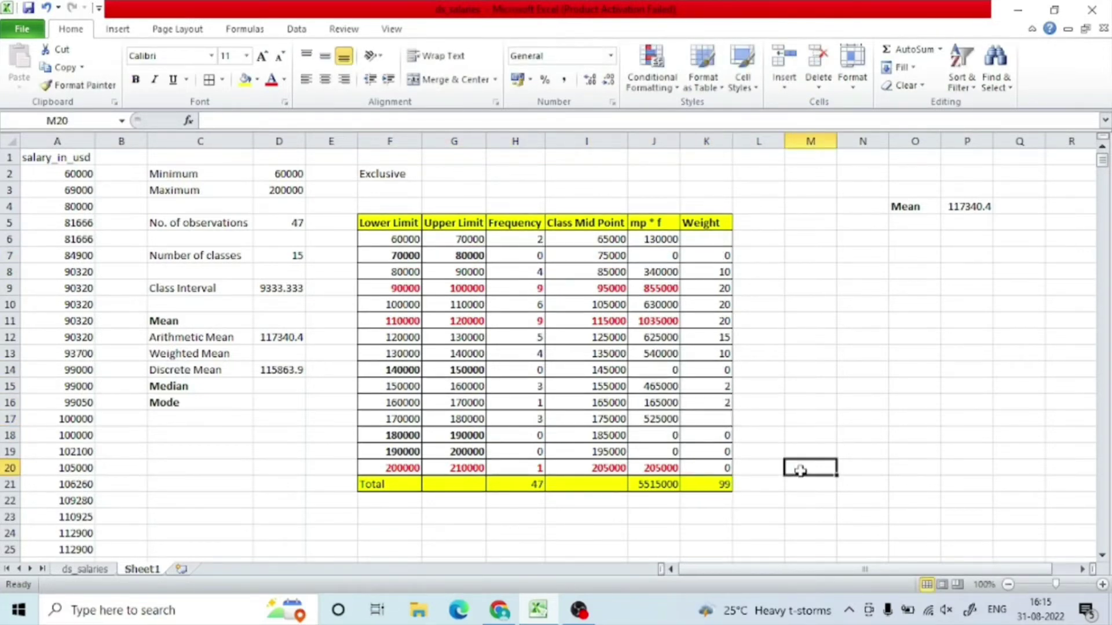
{"action": "left_click", "coordinate": [707, 418]}
{"action": "type", "text": "2"}
{"action": "left_click", "coordinate": [709, 403]}
{"action": "type", "text": "0.5"}
{"action": "left_click", "coordinate": [707, 239]}
{"action": "type", "text": "0.5"}
{"action": "key", "text": "Return"}
{"action": "left_click_drag", "start_coordinate": [400, 468], "coordinate": [501, 461]}
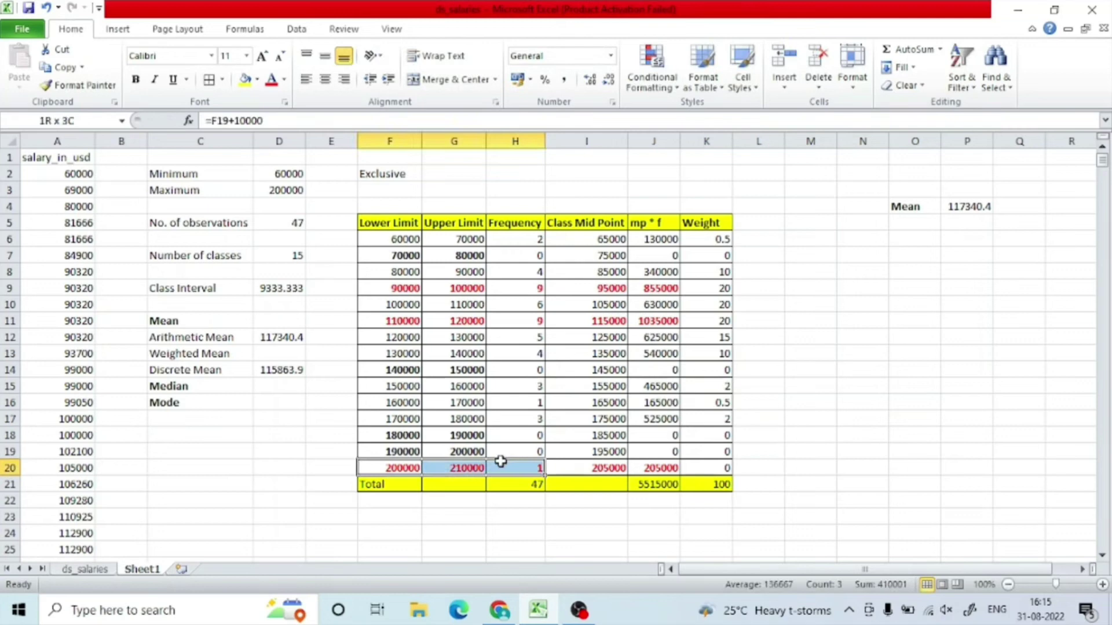
{"action": "left_click", "coordinate": [806, 469]}
{"action": "left_click", "coordinate": [515, 140]}
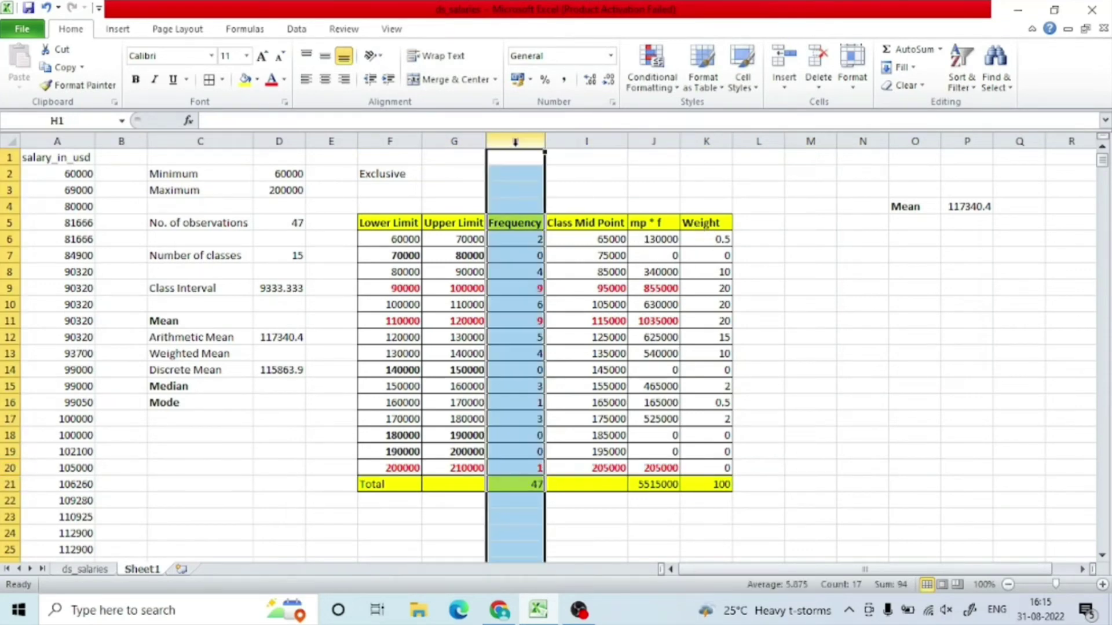
{"action": "left_click", "coordinate": [707, 140]}
{"action": "left_click", "coordinate": [767, 225]}
Add the heading 'w * mp' in L5
{"action": "type", "text": "w * mp"}
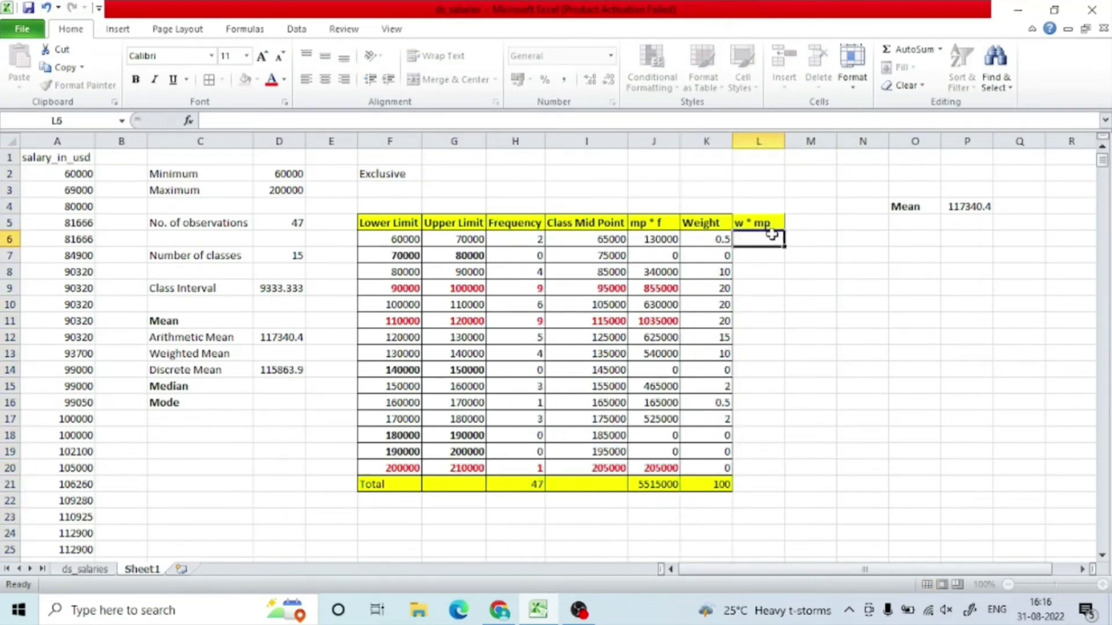
{"action": "key", "text": "Return"}
{"action": "left_click_drag", "start_coordinate": [764, 224], "coordinate": [762, 484]}
{"action": "left_click", "coordinate": [844, 408]}
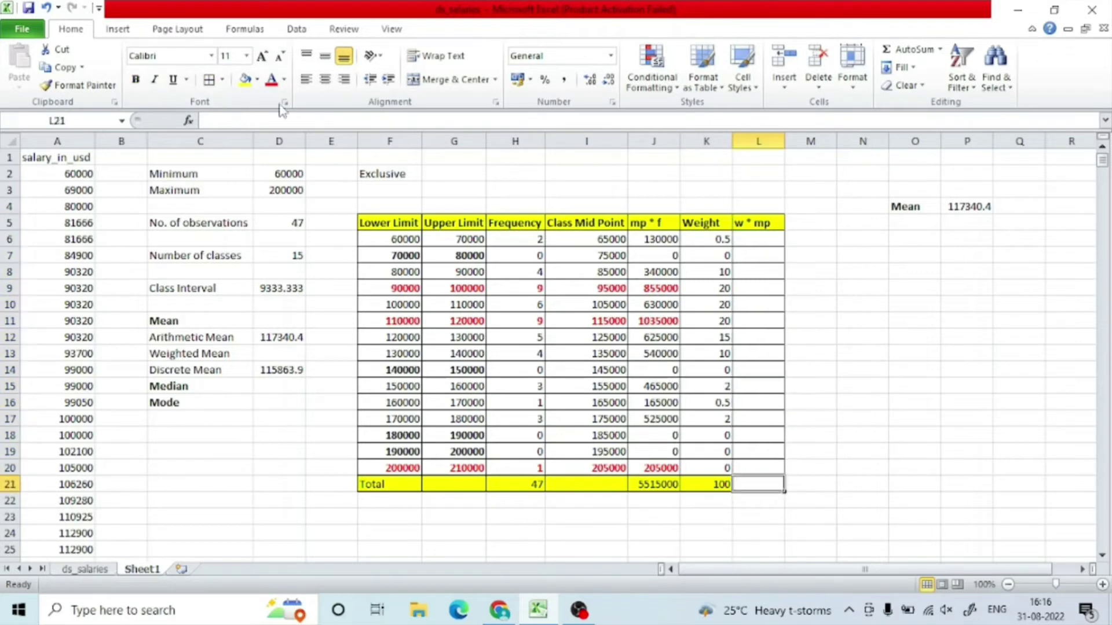
{"action": "left_click", "coordinate": [908, 353]}
Enter =I6*K6 in L6 and fill it down to L20
{"action": "left_click", "coordinate": [753, 239]}
{"action": "type", "text": "="}
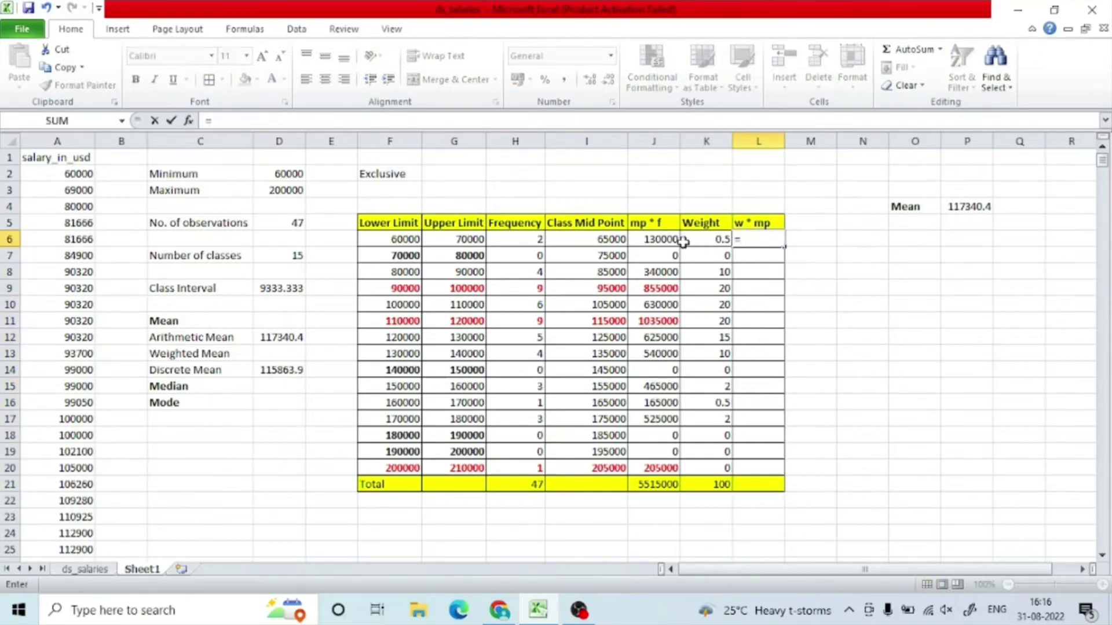
{"action": "left_click", "coordinate": [608, 239]}
{"action": "type", "text": "*"}
{"action": "left_click", "coordinate": [714, 240]}
{"action": "key", "text": "Return"}
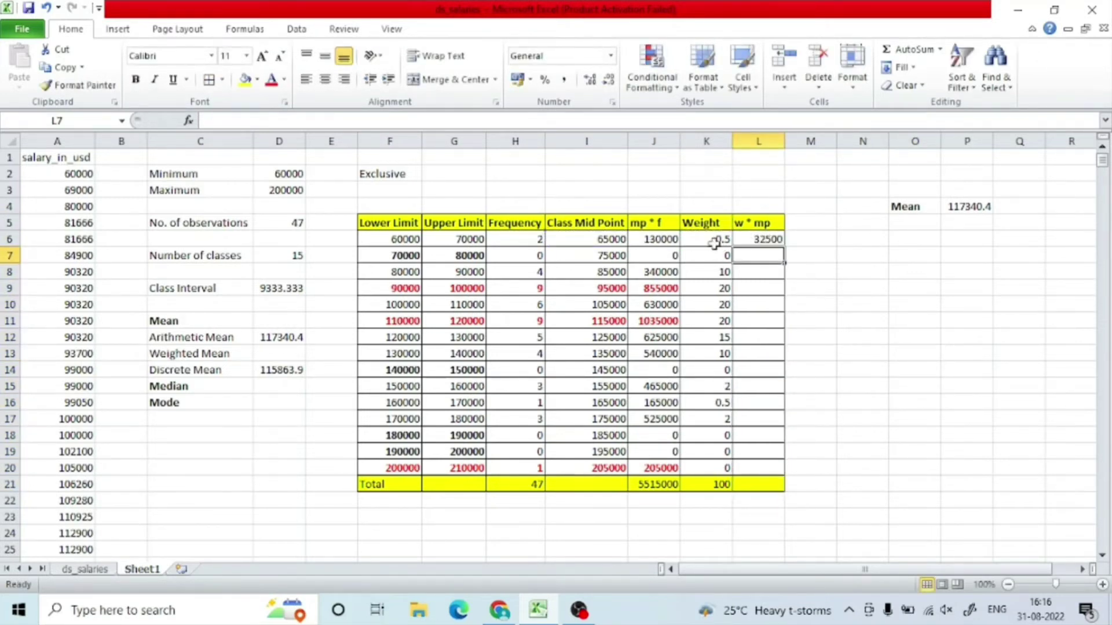
{"action": "left_click", "coordinate": [759, 239]}
{"action": "double_click", "coordinate": [784, 247]}
{"action": "left_click", "coordinate": [862, 403]}
Copy the K21 SUM formula into L21 to total w * mp as 11150000
{"action": "left_click", "coordinate": [706, 485]}
{"action": "key", "text": "ctrl+c"}
{"action": "left_click", "coordinate": [758, 484]}
{"action": "key", "text": "ctrl+v"}
{"action": "left_click", "coordinate": [862, 451]}
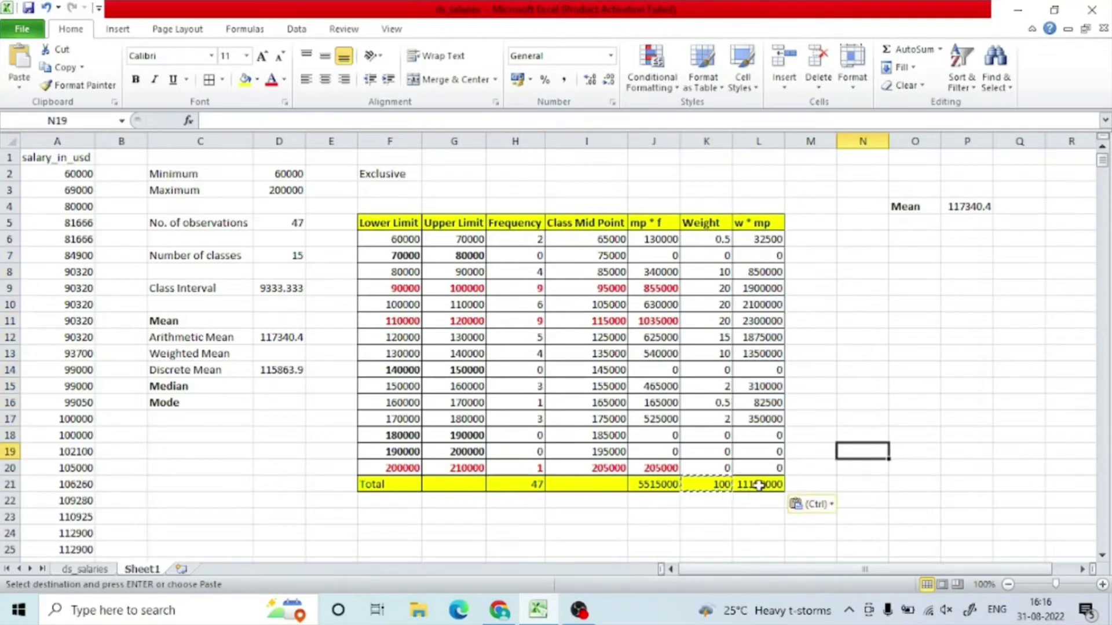
{"action": "left_click", "coordinate": [758, 485]}
Compute the Weighted Mean in D13 as =L21/K21, giving 111500
{"action": "left_click", "coordinate": [279, 353]}
{"action": "type", "text": "="}
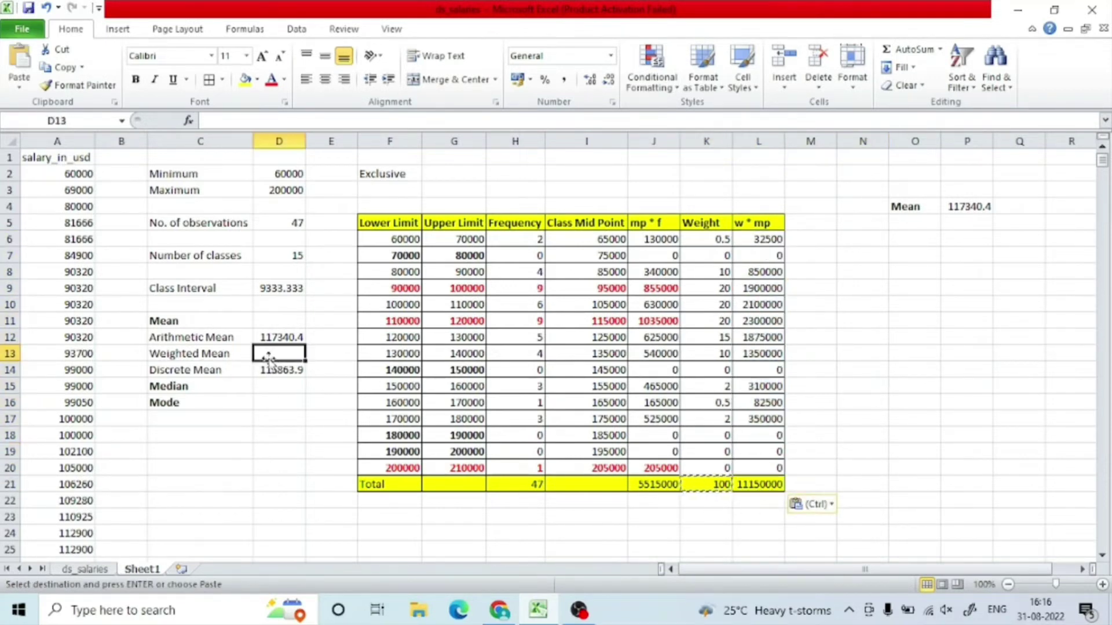
{"action": "left_click", "coordinate": [758, 484]}
{"action": "type", "text": "/"}
{"action": "left_click", "coordinate": [706, 484]}
{"action": "key", "text": "Return"}
{"action": "mouse_move", "coordinate": [279, 353]}
{"action": "left_mouse_down"}
{"action": "mouse_move", "coordinate": [284, 369]}
{"action": "mouse_move", "coordinate": [284, 337]}
{"action": "mouse_move", "coordinate": [281, 350]}
{"action": "left_mouse_up"}
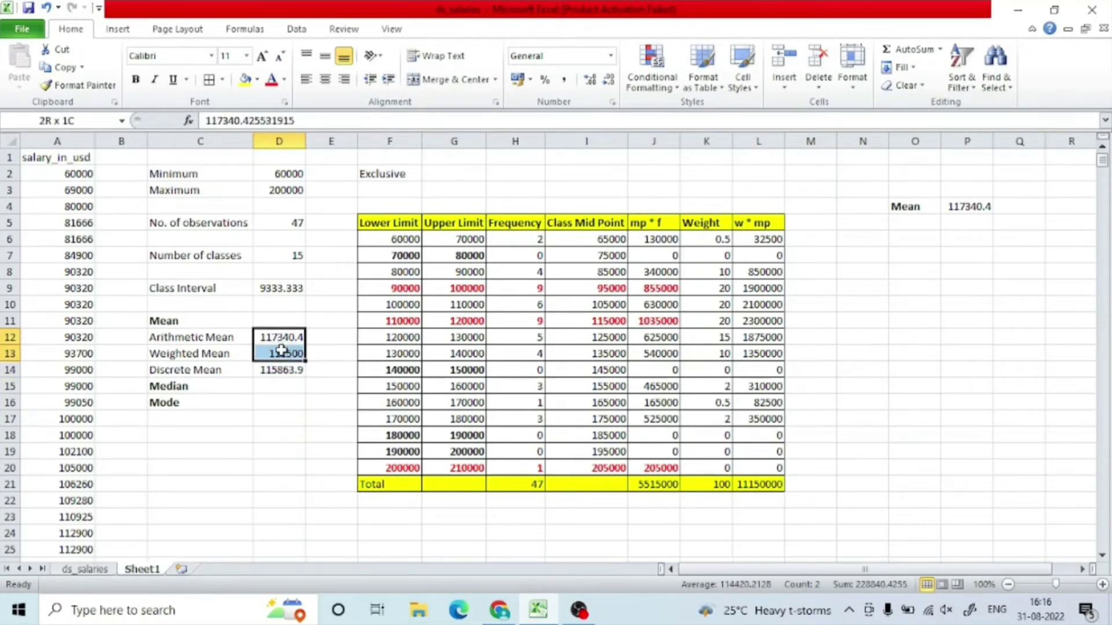
{"action": "left_click", "coordinate": [279, 353]}
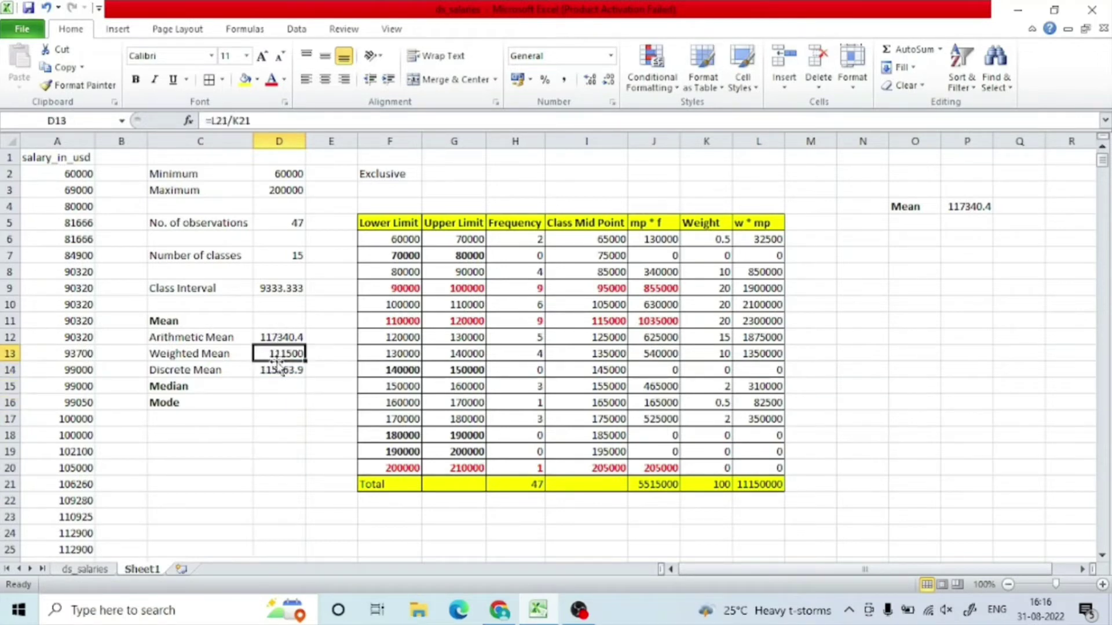
{"action": "left_click_drag", "start_coordinate": [392, 289], "coordinate": [696, 315]}
{"action": "left_click_drag", "start_coordinate": [408, 320], "coordinate": [753, 333]}
{"action": "left_click_drag", "start_coordinate": [380, 288], "coordinate": [759, 336]}
{"action": "left_click", "coordinate": [758, 336]}
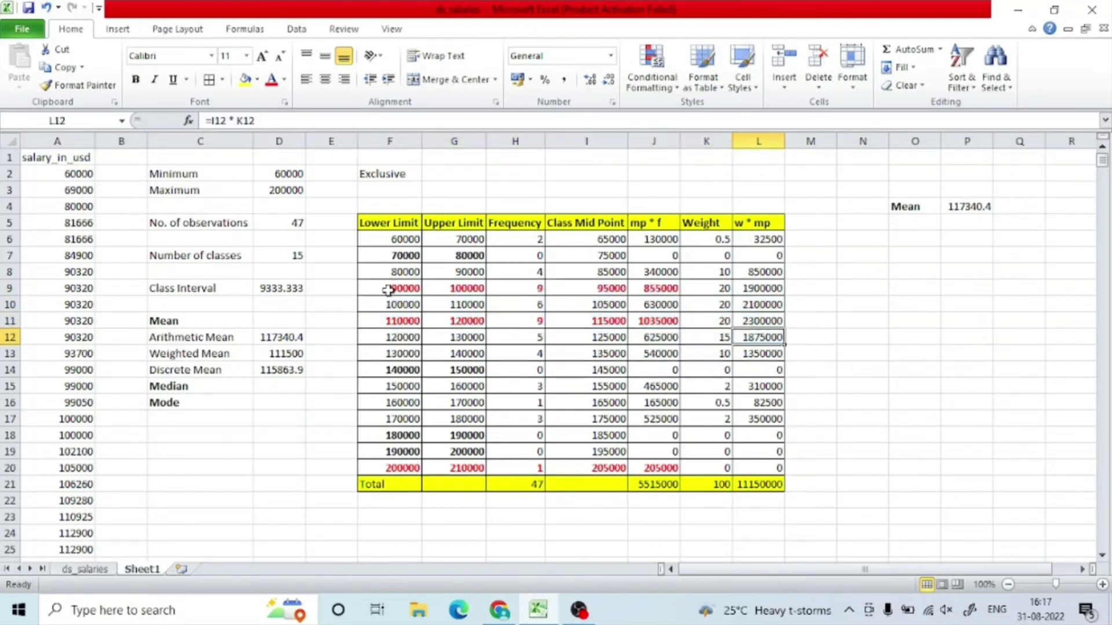
{"action": "left_click_drag", "start_coordinate": [389, 291], "coordinate": [772, 323]}
{"action": "left_click", "coordinate": [915, 416]}
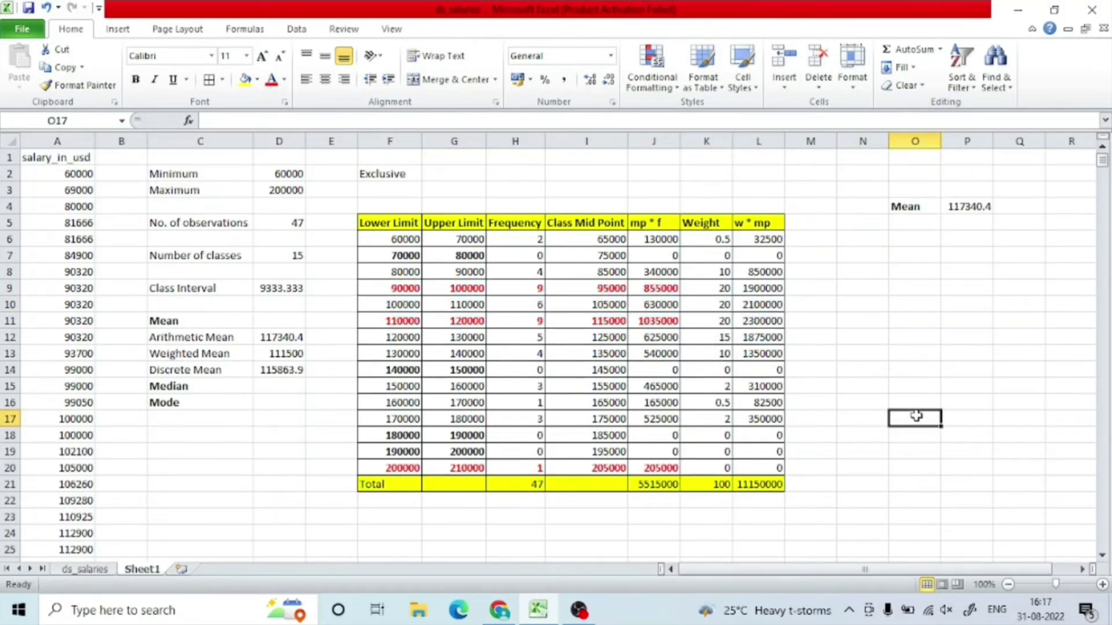
{"action": "left_click_drag", "start_coordinate": [278, 337], "coordinate": [280, 372]}
{"action": "left_click", "coordinate": [263, 417]}
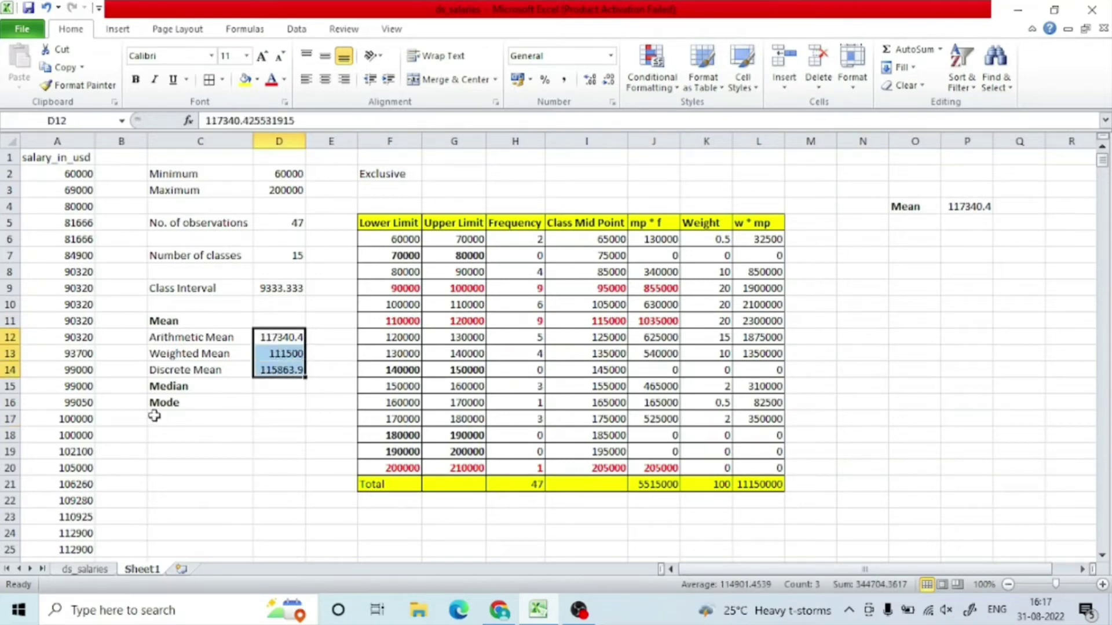
Replace the Mean label and 117340.4 value in O4:P4 with a Median heading in O4
{"action": "left_click", "coordinate": [890, 209]}
{"action": "key", "text": "Delete"}
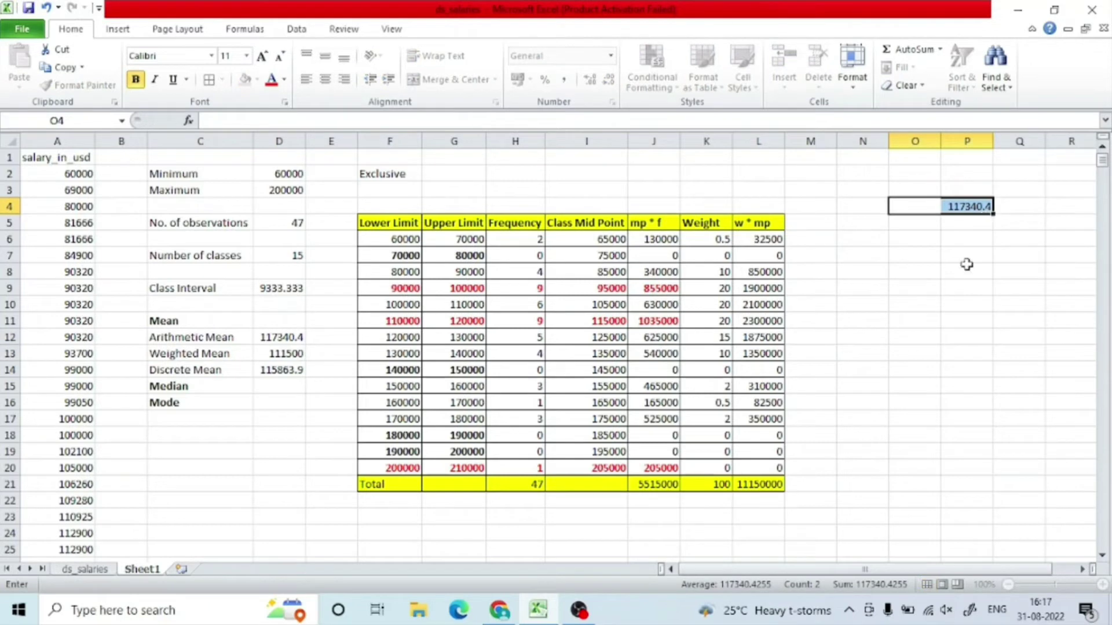
{"action": "left_click", "coordinate": [969, 207]}
{"action": "key", "text": "Delete"}
{"action": "left_click", "coordinate": [914, 206]}
{"action": "type", "text": "Median"}
{"action": "key", "text": "Return"}
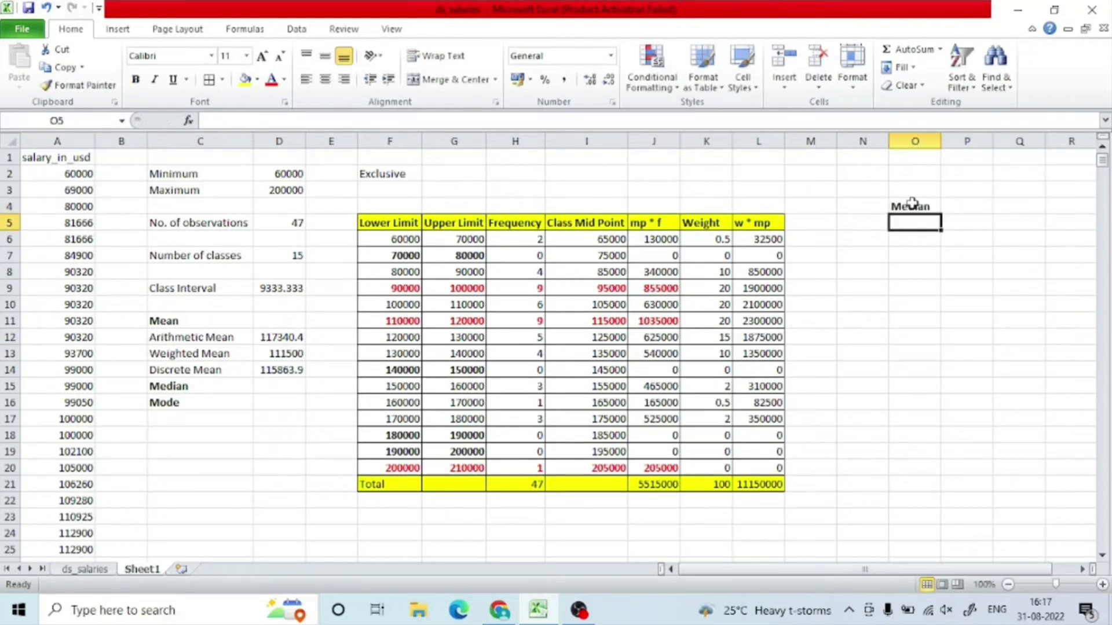
{"action": "key", "text": "ctrl+z"}
{"action": "key", "text": "ctrl+z"}
{"action": "key", "text": "ctrl+z"}
{"action": "left_click_drag", "start_coordinate": [386, 288], "coordinate": [684, 330]}
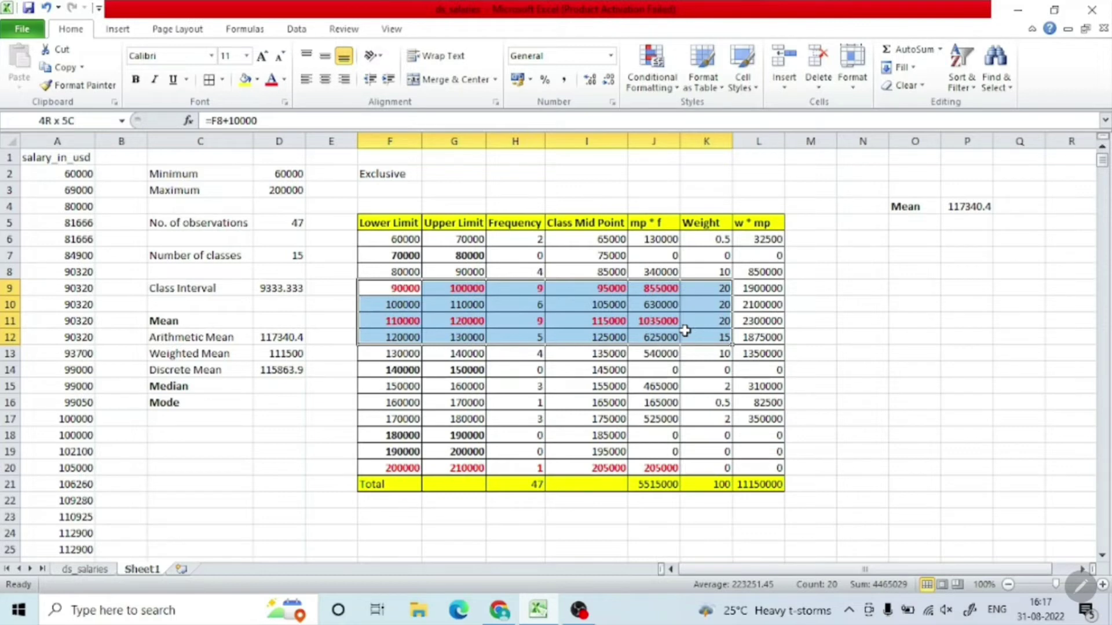
{"action": "left_click", "coordinate": [912, 206]}
{"action": "type", "text": "Median"}
{"action": "key", "text": "Return"}
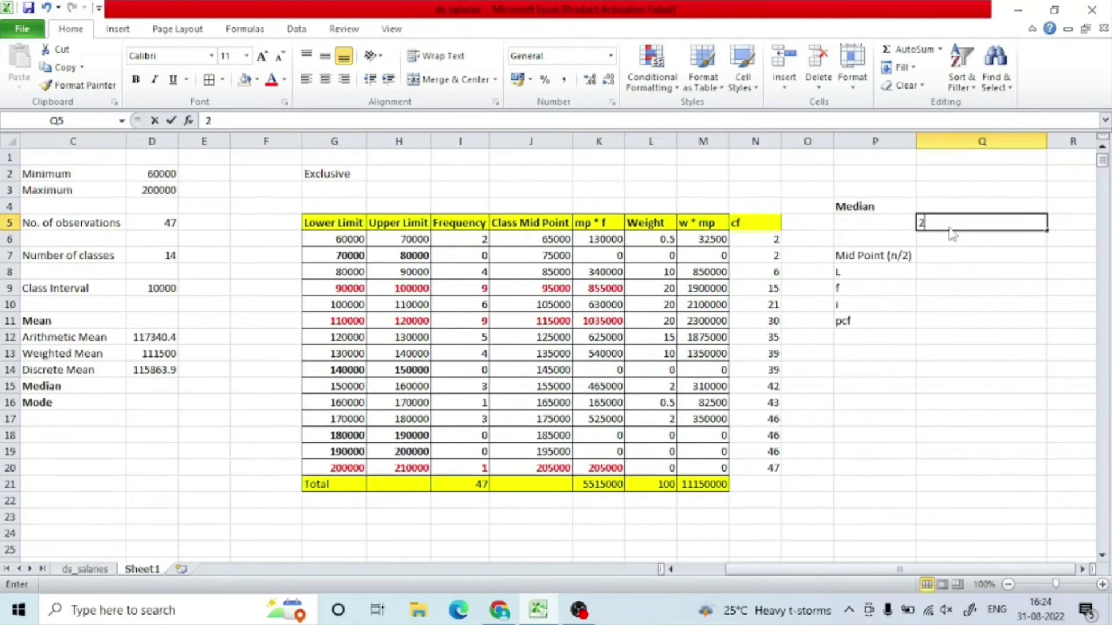
Add the note '2 groups based on number of peopl' without yellow fill or bold
{"action": "type", "text": "2 groups based on"}
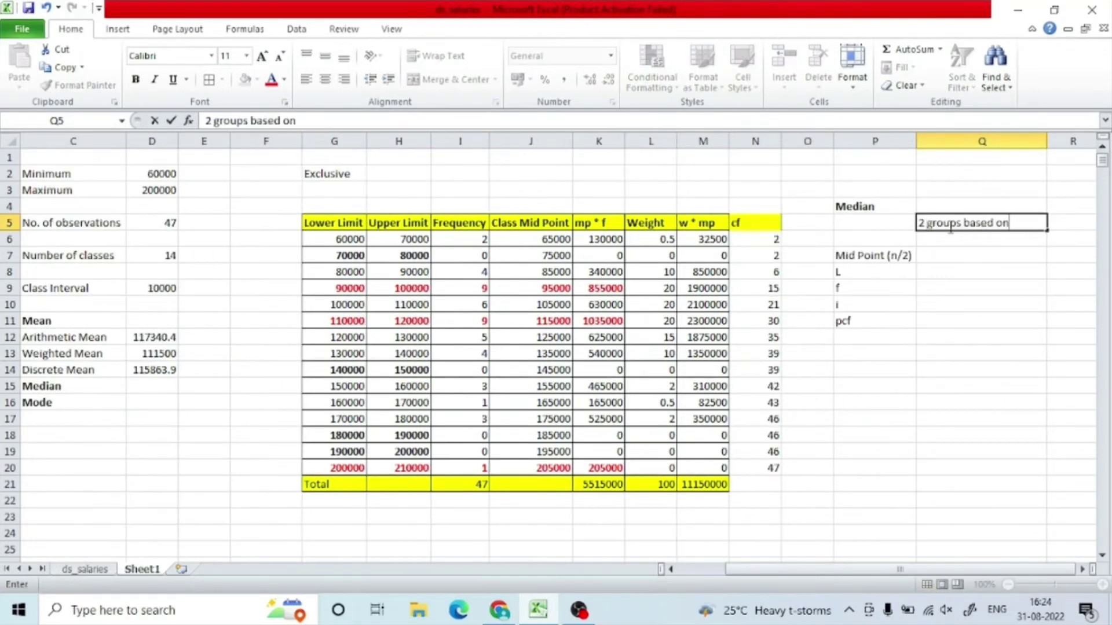
{"action": "type", "text": " number o"}
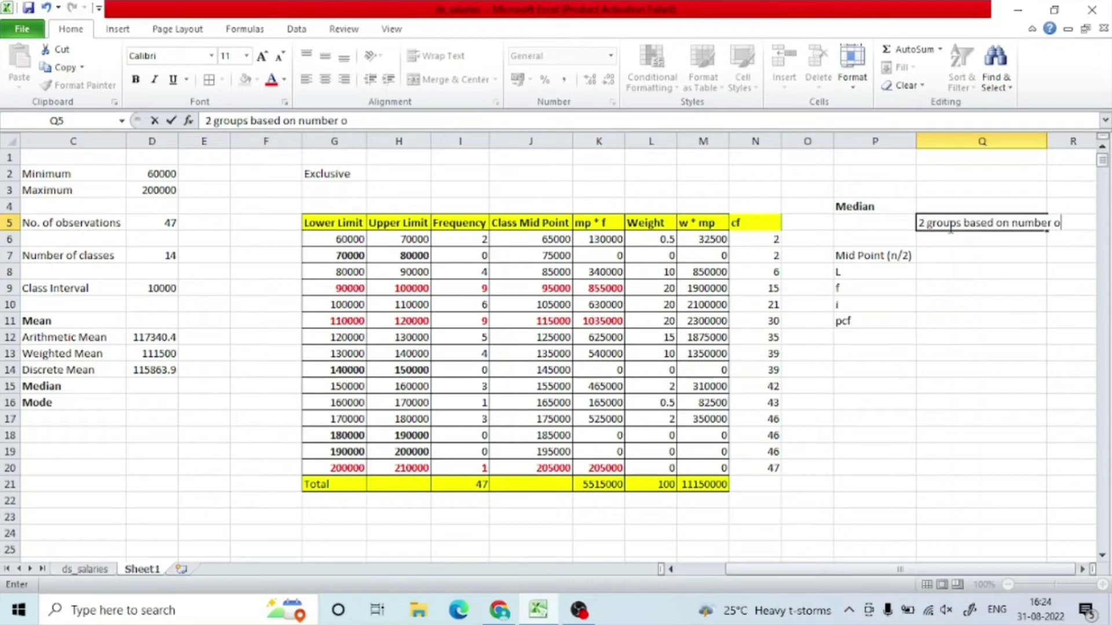
{"action": "type", "text": "f peopl"}
{"action": "key", "text": "Return"}
{"action": "left_click", "coordinate": [1000, 221]}
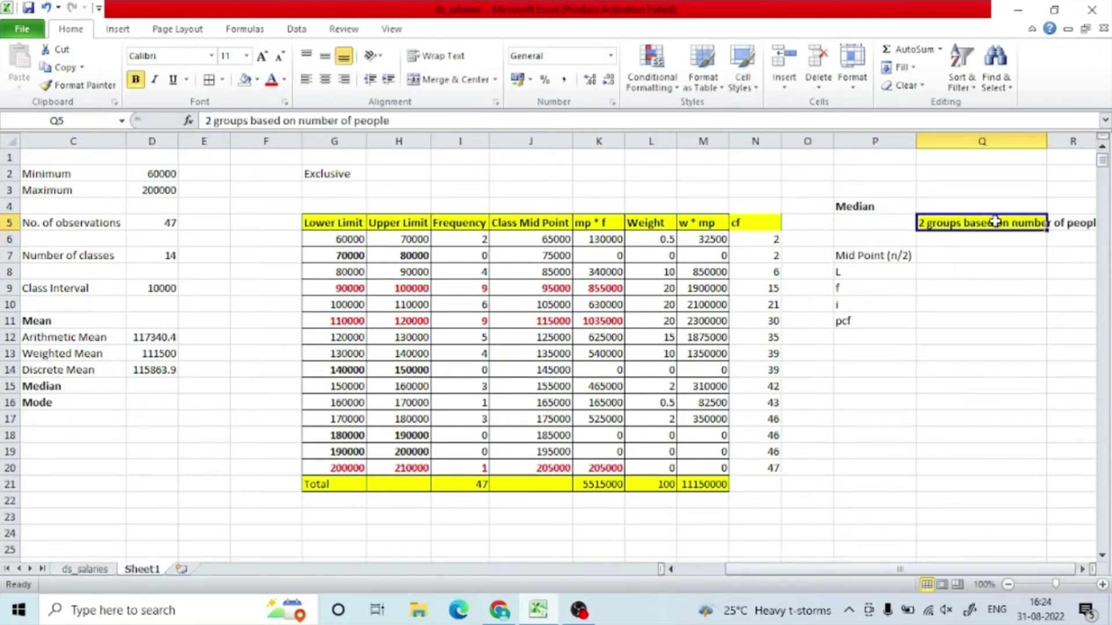
{"action": "left_click", "coordinate": [924, 304]}
Set the Mid Point (n/2) cell to =47/2, giving 23.5
{"action": "left_click", "coordinate": [922, 255]}
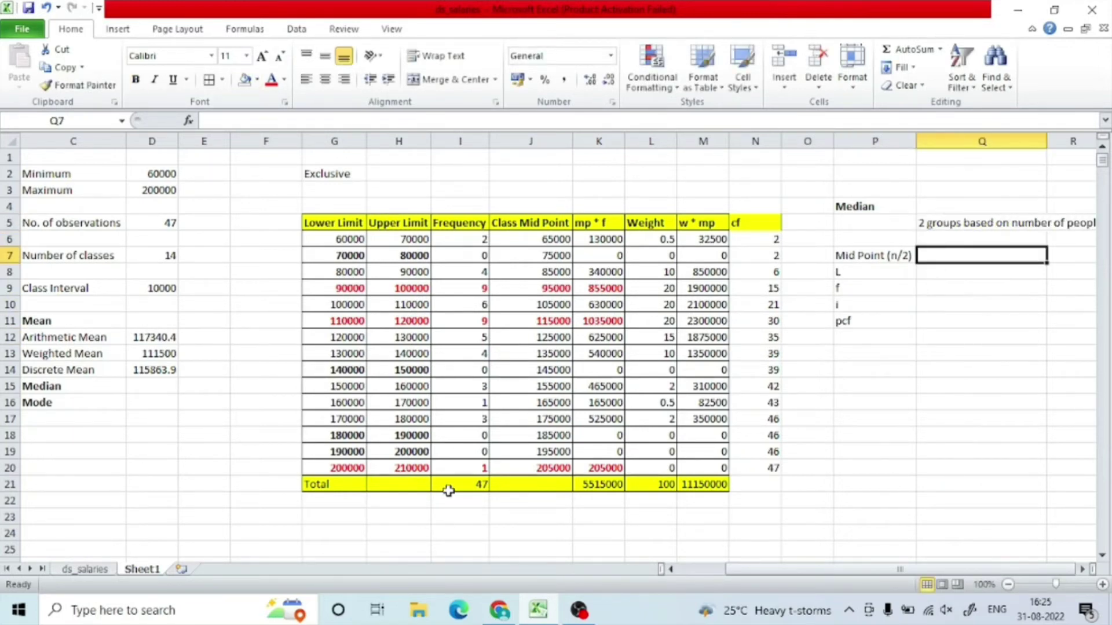
{"action": "type", "text": "=47/2"}
{"action": "key", "text": "Return"}
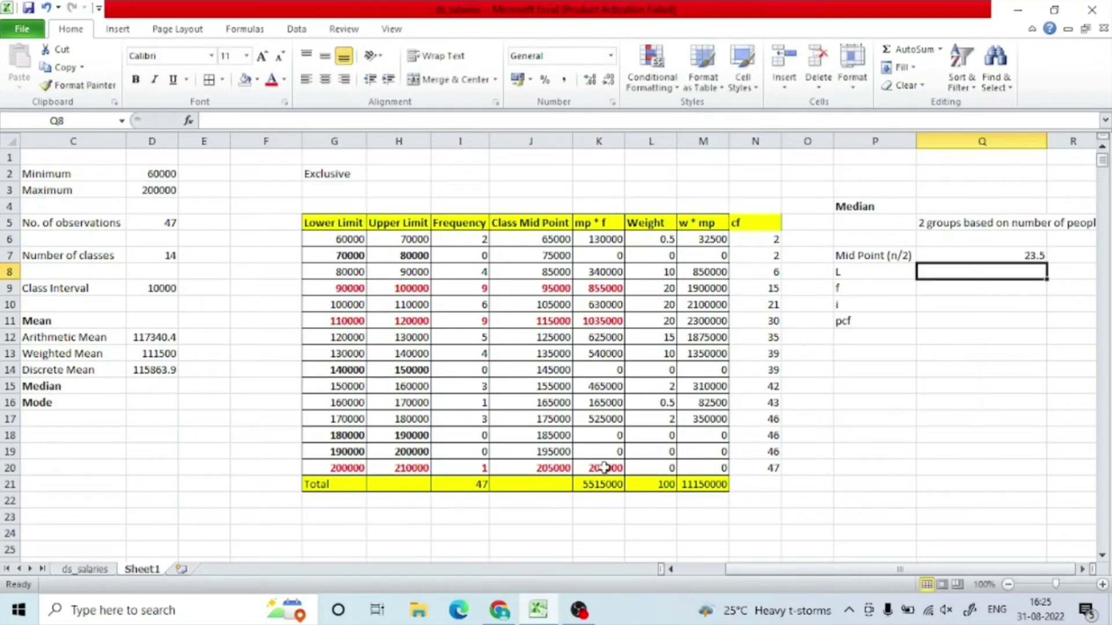
Border the cf column cells and copy the Total row formatting onto the cf total
{"action": "left_click_drag", "start_coordinate": [758, 234], "coordinate": [755, 484]}
{"action": "left_click", "coordinate": [209, 80]}
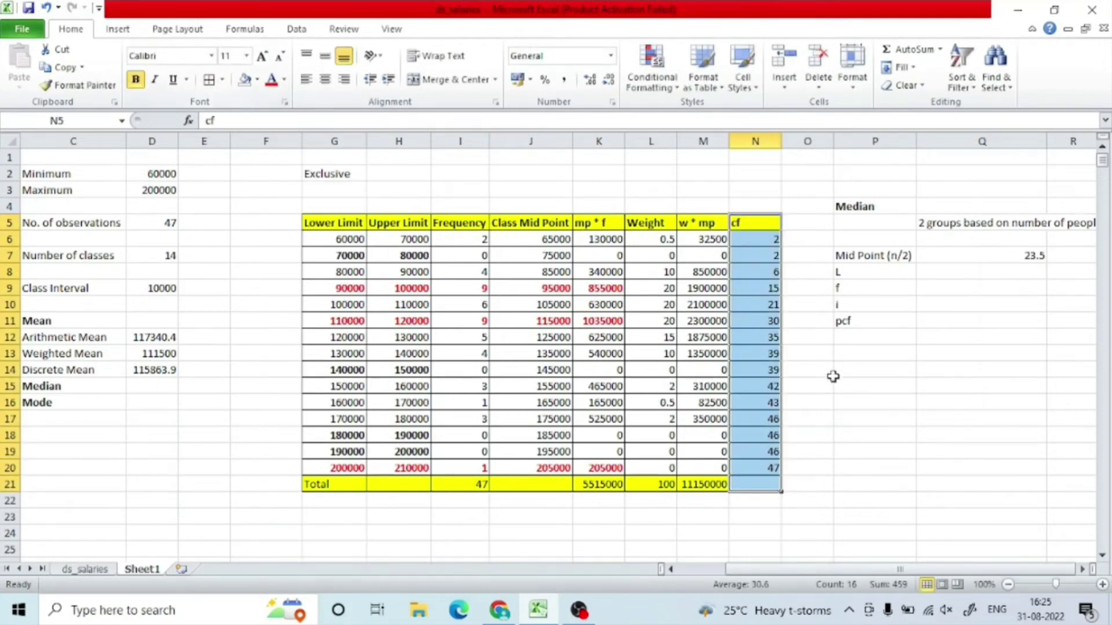
{"action": "left_click", "coordinate": [87, 85]}
{"action": "left_click", "coordinate": [756, 484]}
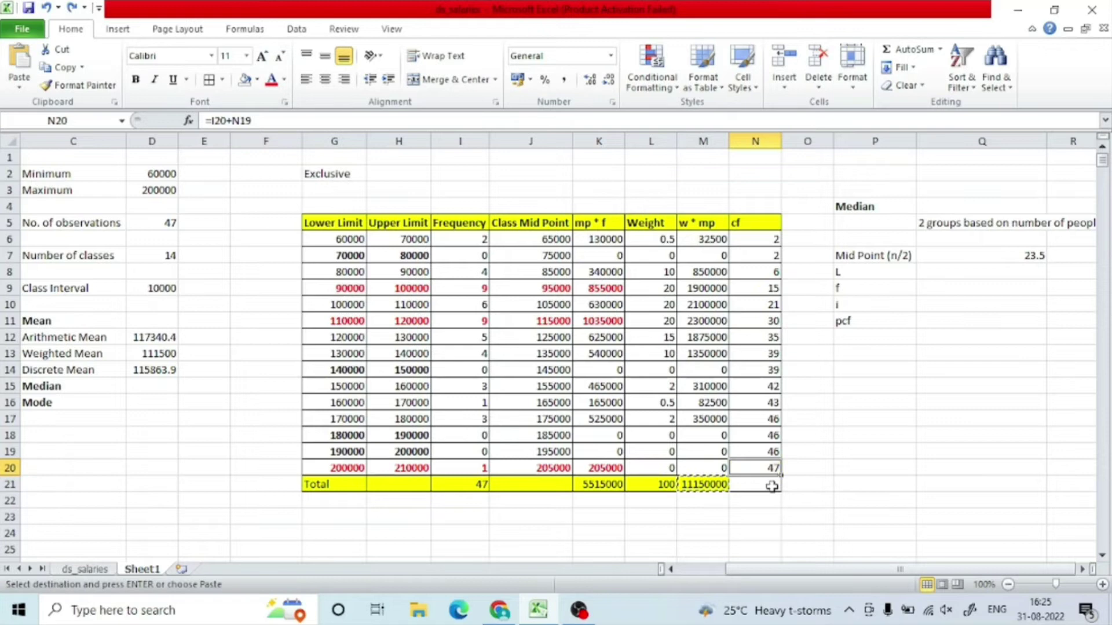
{"action": "left_click", "coordinate": [821, 480]}
{"action": "left_click", "coordinate": [755, 484]}
{"action": "left_click", "coordinate": [87, 85]}
{"action": "key", "text": "Left"}
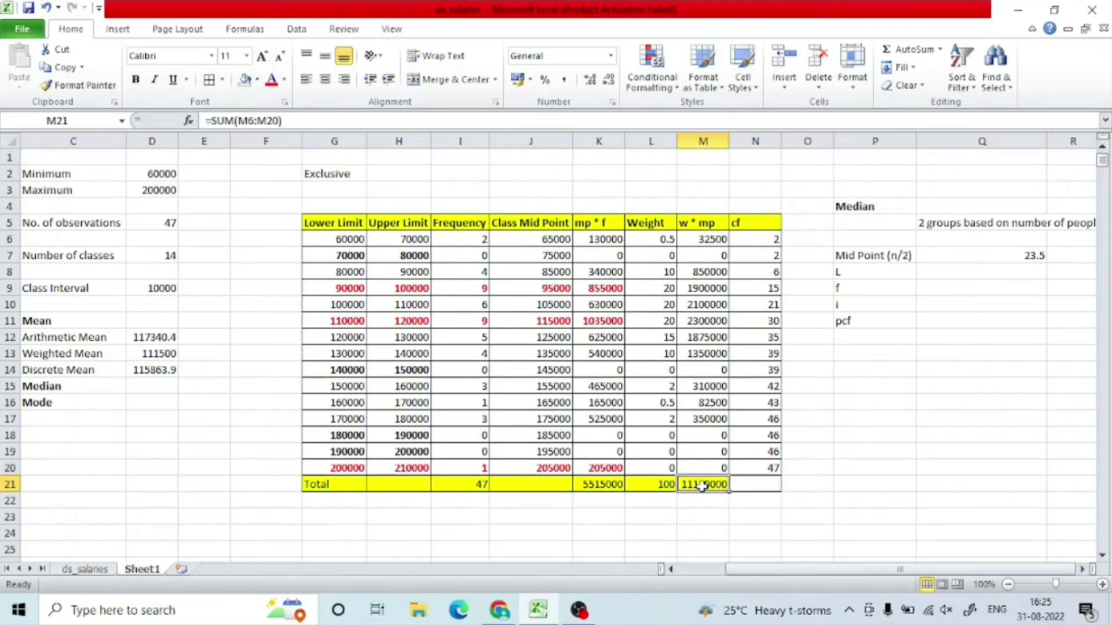
{"action": "key", "text": "Escape"}
{"action": "key", "text": "Right"}
{"action": "key", "text": "Right"}
{"action": "key", "text": "Right"}
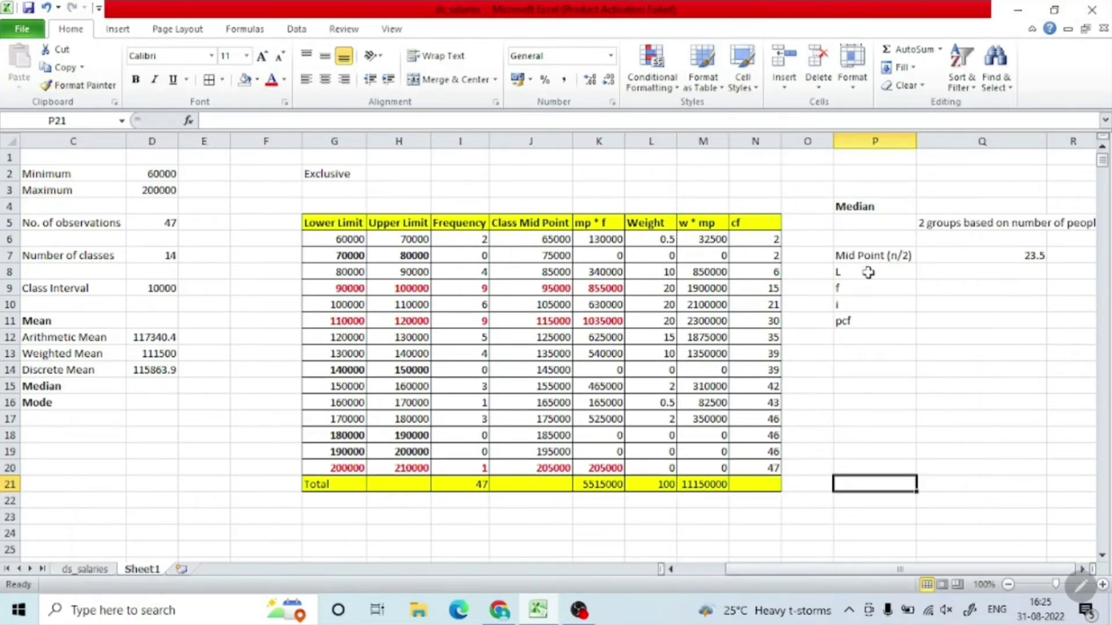
Find the median class where cumulative frequency passes 23.5 and select its row
{"action": "left_click", "coordinate": [985, 255]}
{"action": "left_click_drag", "start_coordinate": [758, 239], "coordinate": [759, 321]}
{"action": "left_click_drag", "start_coordinate": [341, 320], "coordinate": [755, 322]}
{"action": "left_click", "coordinate": [257, 79]}
Shade the median class row light blue and label it Median Class
{"action": "left_click", "coordinate": [298, 114]}
{"action": "left_click", "coordinate": [265, 320]}
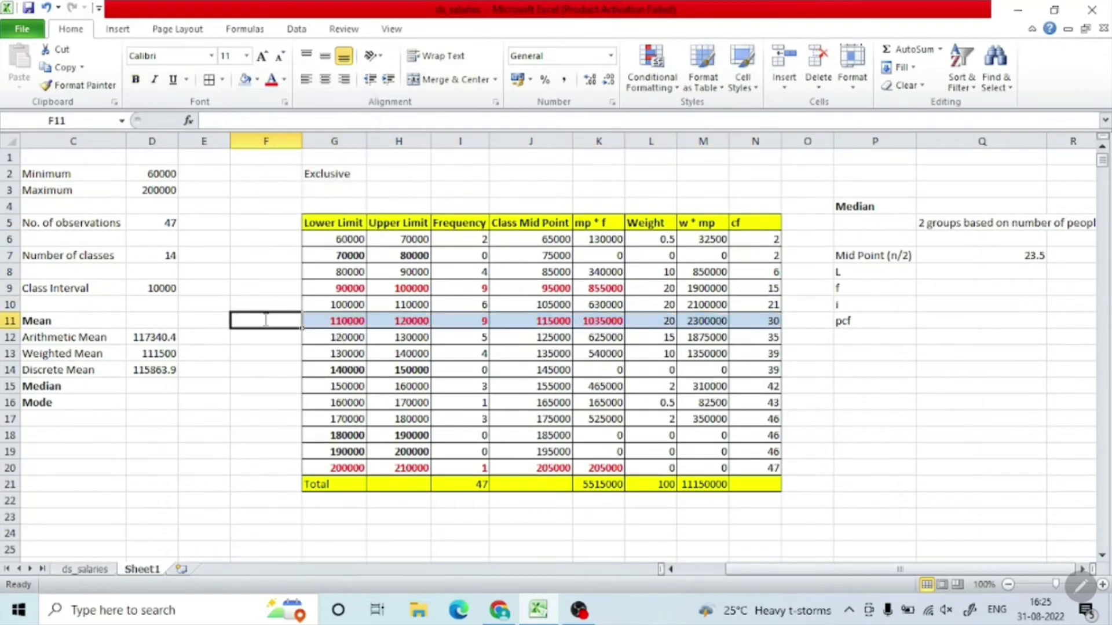
{"action": "type", "text": "Median Class"}
{"action": "key", "text": "Return"}
Link the median inputs: L = 110000, f = 9, i = 10000 and pcf = 21
{"action": "left_click", "coordinate": [334, 321]}
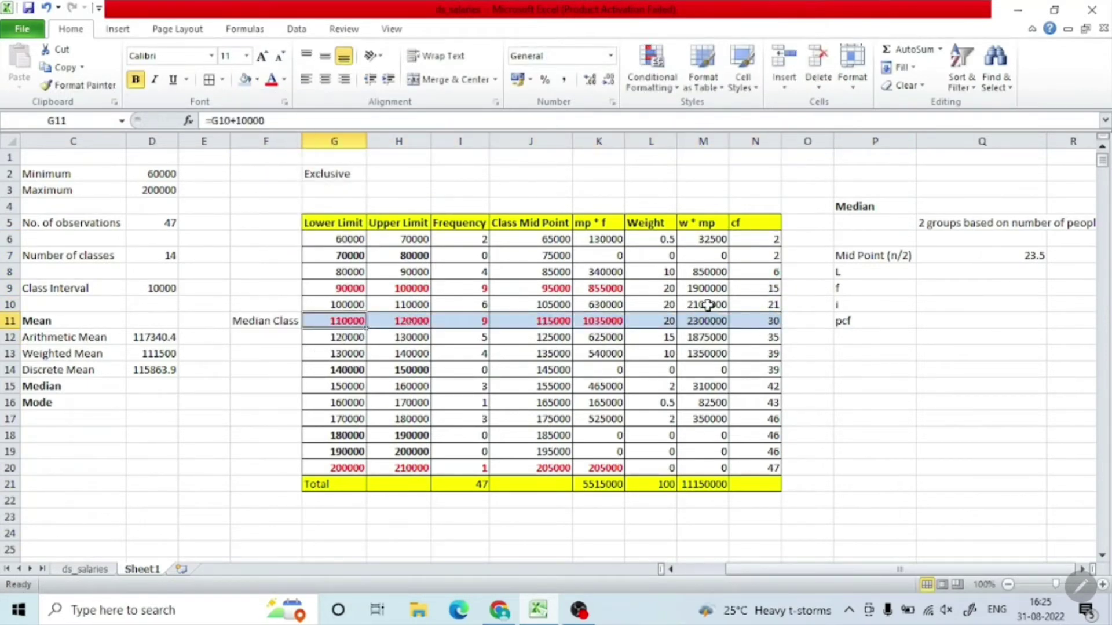
{"action": "left_click", "coordinate": [934, 272]}
{"action": "type", "text": "="}
{"action": "left_click", "coordinate": [347, 321]}
{"action": "key", "text": "Return"}
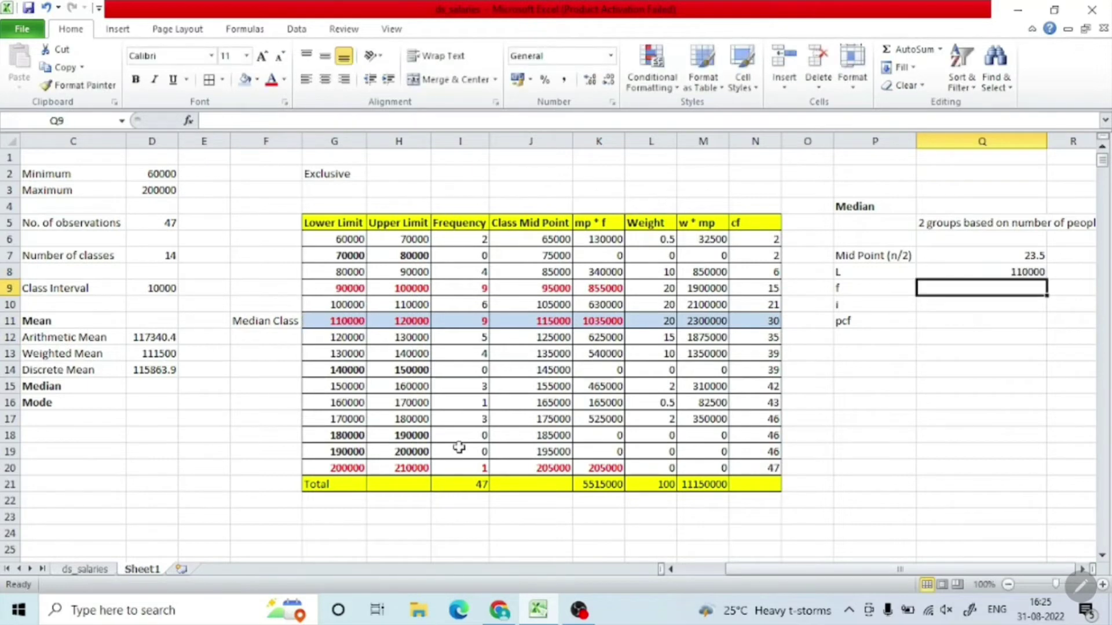
{"action": "type", "text": "="}
{"action": "left_click", "coordinate": [475, 322]}
{"action": "key", "text": "Return"}
{"action": "type", "text": "="}
{"action": "left_click", "coordinate": [155, 286]}
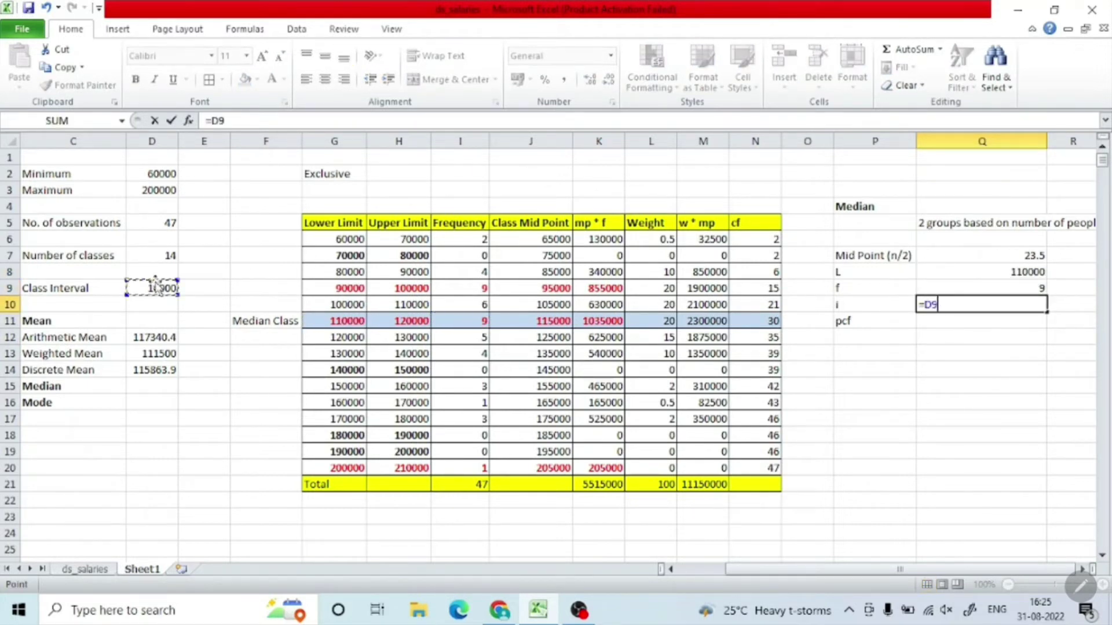
{"action": "key", "text": "Return"}
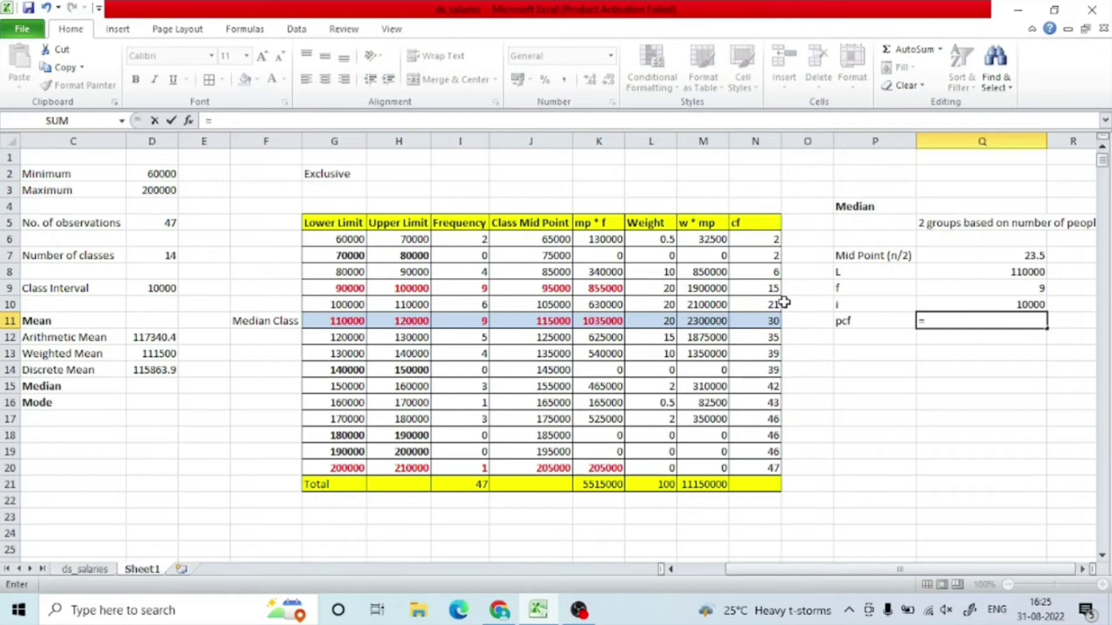
{"action": "left_click", "coordinate": [776, 304]}
{"action": "key", "text": "Return"}
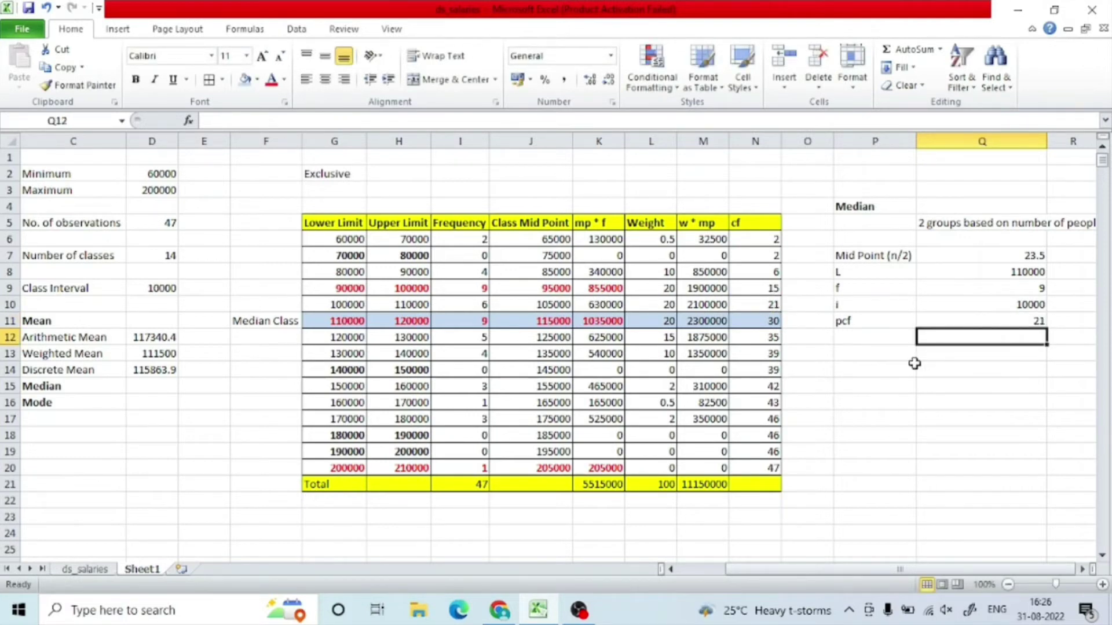
Enter the median formula L+i*((n/2-pcf)/f) in Q14, giving 112777.7778
{"action": "left_click", "coordinate": [947, 370]}
{"action": "type", "text": "="}
{"action": "left_click", "coordinate": [857, 273]}
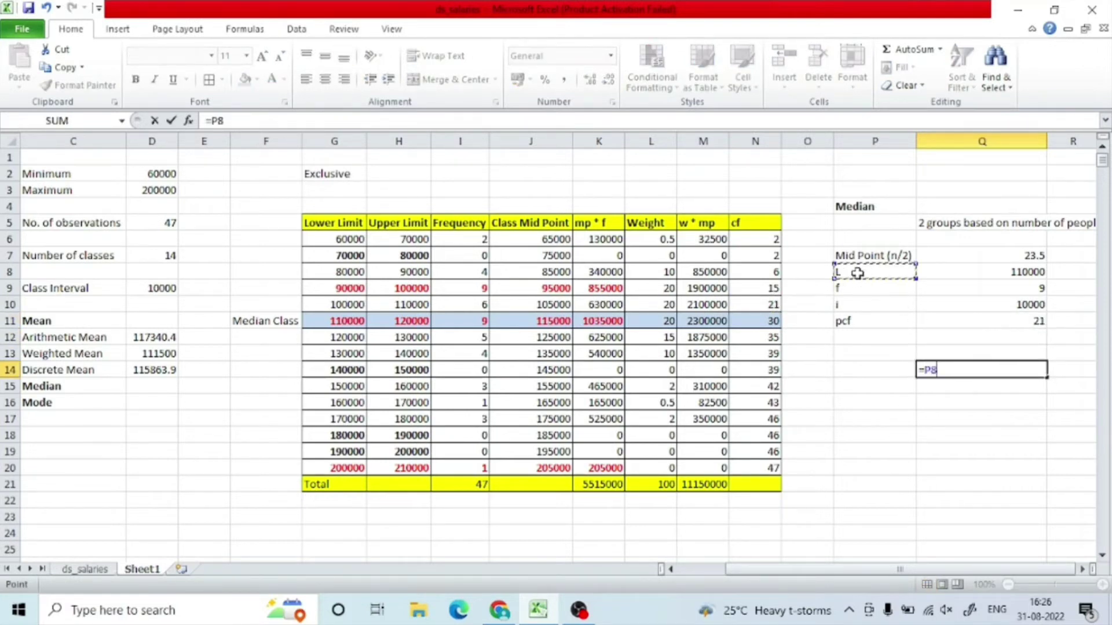
{"action": "type", "text": "+("}
{"action": "left_click", "coordinate": [955, 307]}
{"action": "type", "text": "*"}
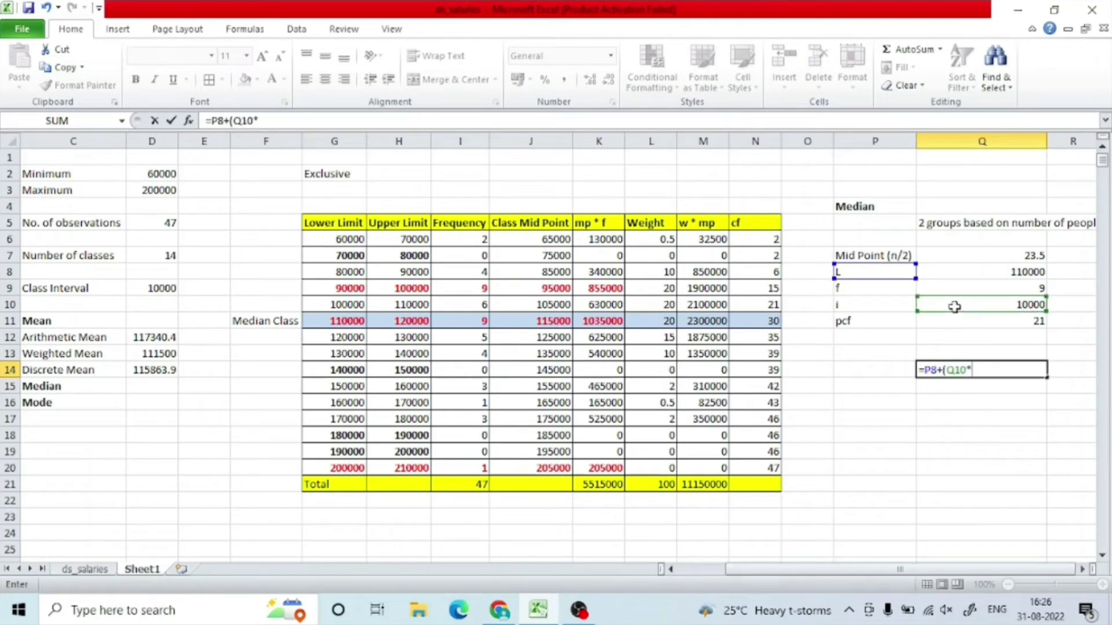
{"action": "type", "text": "(("}
{"action": "left_click", "coordinate": [1011, 255]}
{"action": "type", "text": "-"}
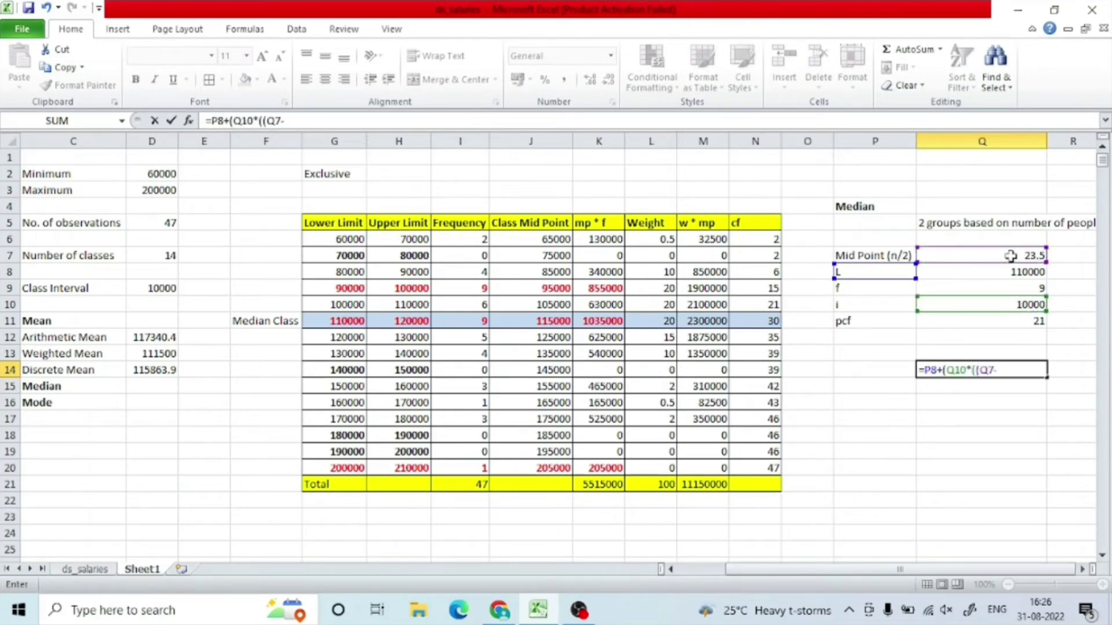
{"action": "left_click", "coordinate": [982, 289]}
{"action": "type", "text": ")/"}
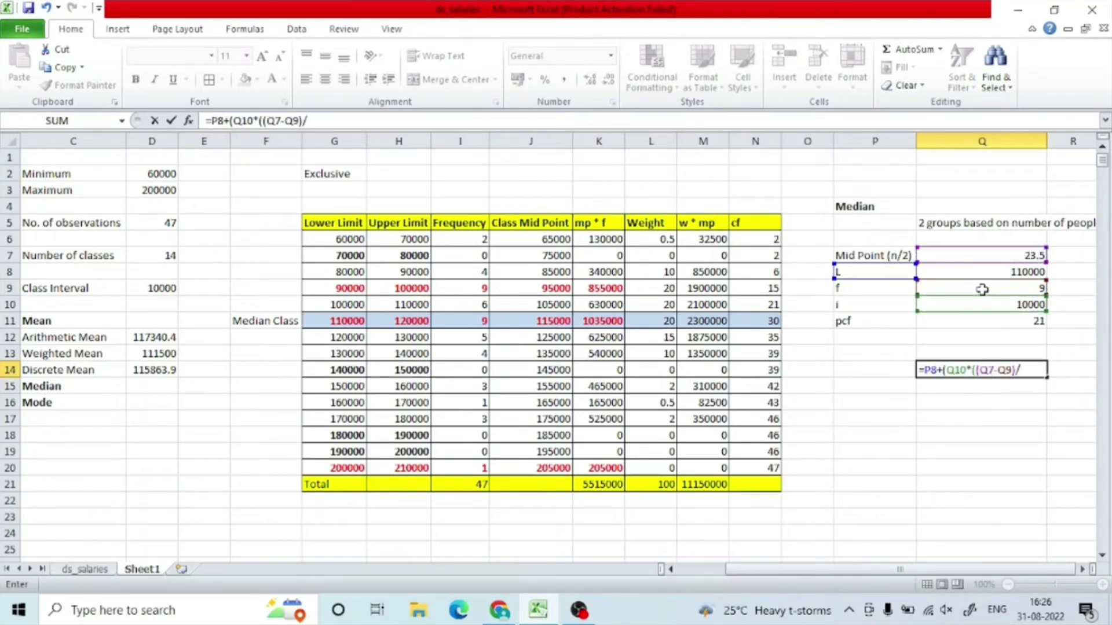
{"action": "left_click", "coordinate": [982, 289]}
{"action": "type", "text": "))"}
{"action": "key", "text": "Return"}
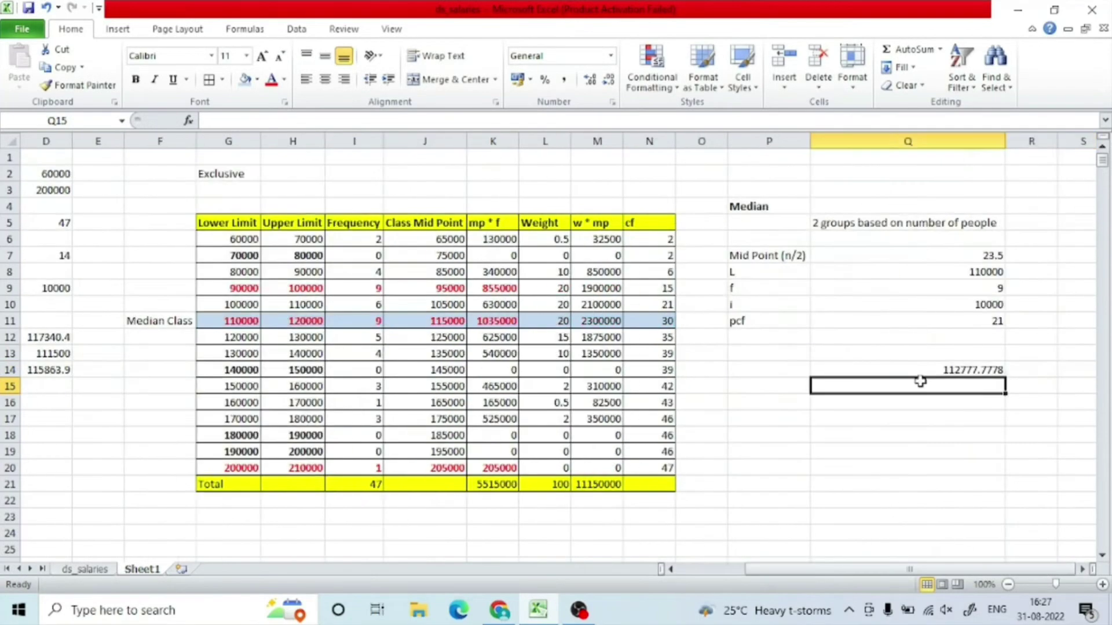
Paste the computed median 112777.8 into the summary Median cell
{"action": "left_click", "coordinate": [920, 370]}
{"action": "key", "text": "ctrl+c"}
{"action": "scroll", "coordinate": [405, 383], "scroll_direction": "left", "scroll_amount": 2}
{"action": "left_click", "coordinate": [208, 384]}
{"action": "key", "text": "ctrl+v"}
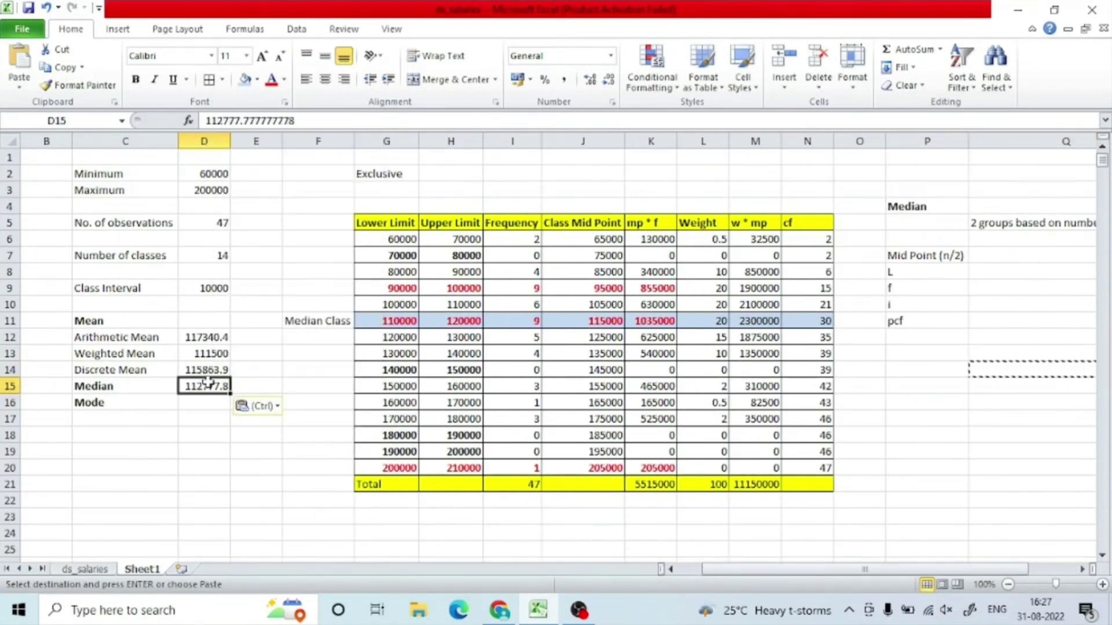
Shade the 90000–100000 row light purple, label it Modal Class, and edit the Median Class label
{"action": "left_click_drag", "start_coordinate": [365, 288], "coordinate": [397, 286]}
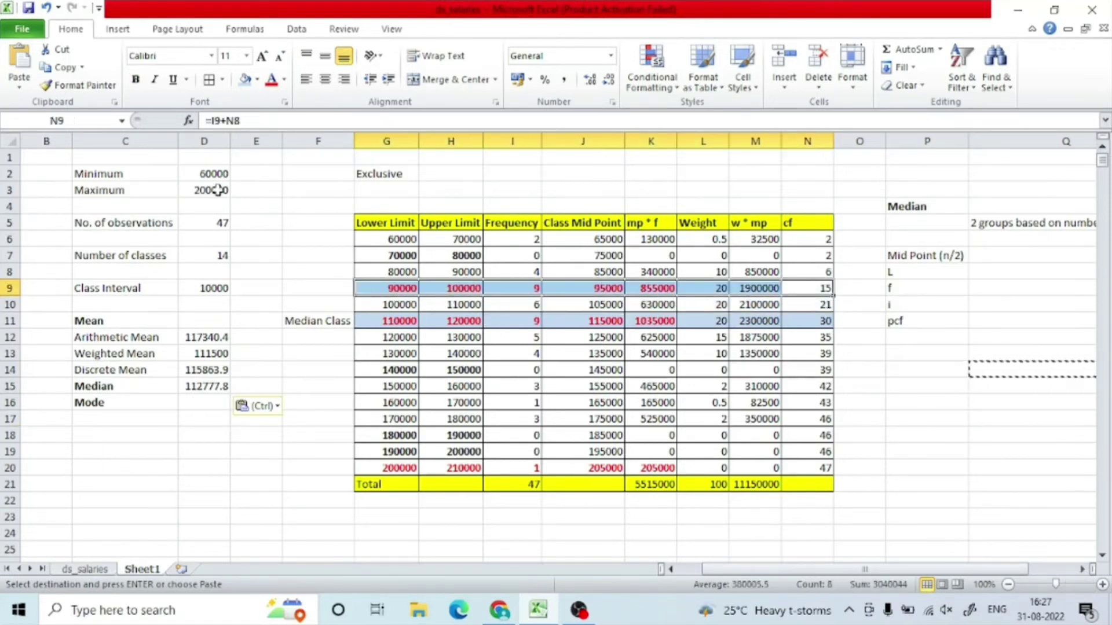
{"action": "left_click", "coordinate": [256, 80]}
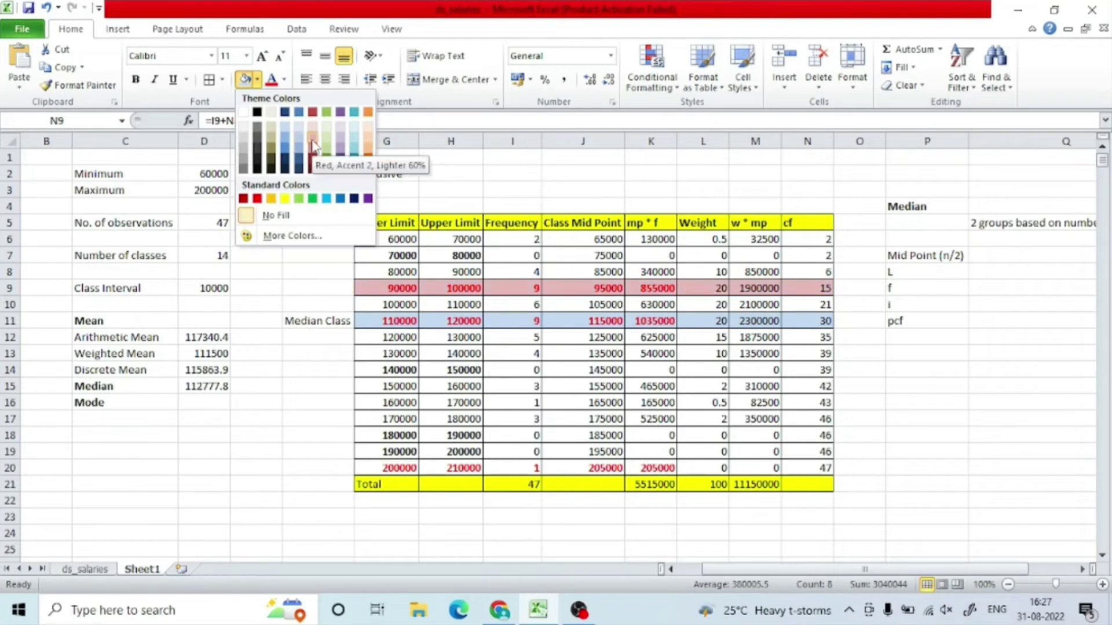
{"action": "left_click", "coordinate": [340, 141]}
{"action": "left_click_drag", "start_coordinate": [387, 320], "coordinate": [810, 321]}
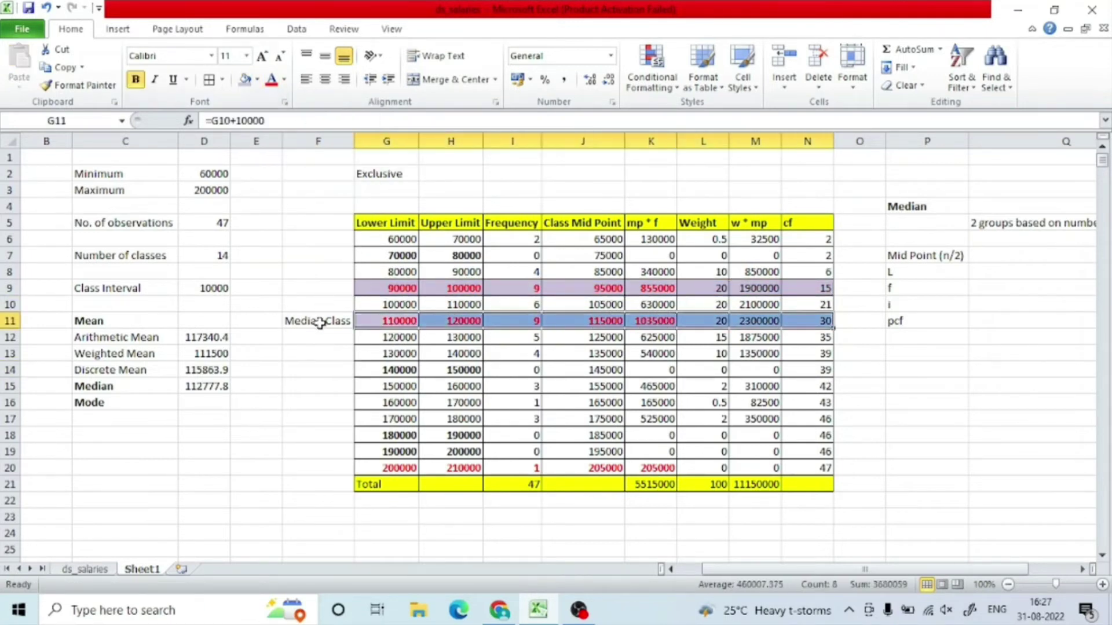
{"action": "left_click", "coordinate": [316, 288]}
{"action": "type", "text": "Modal Class"}
{"action": "double_click", "coordinate": [353, 321]}
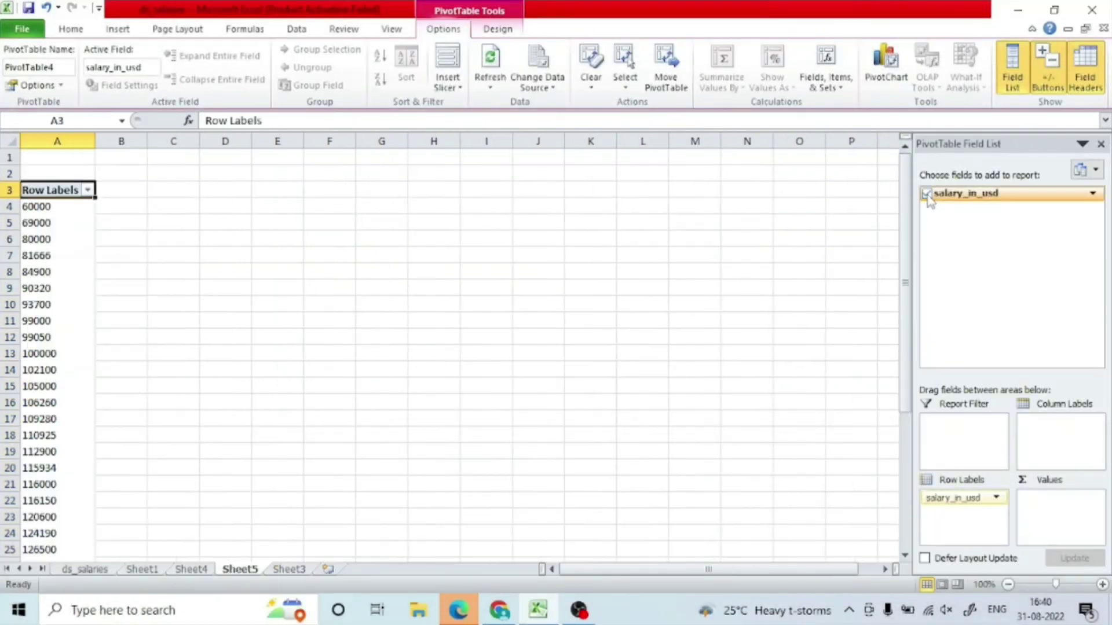
Count each salary_in_usd value in the pivot table, then filter the counts to 5, leaving only 90320
{"action": "left_click_drag", "start_coordinate": [1066, 501], "coordinate": [1084, 499]}
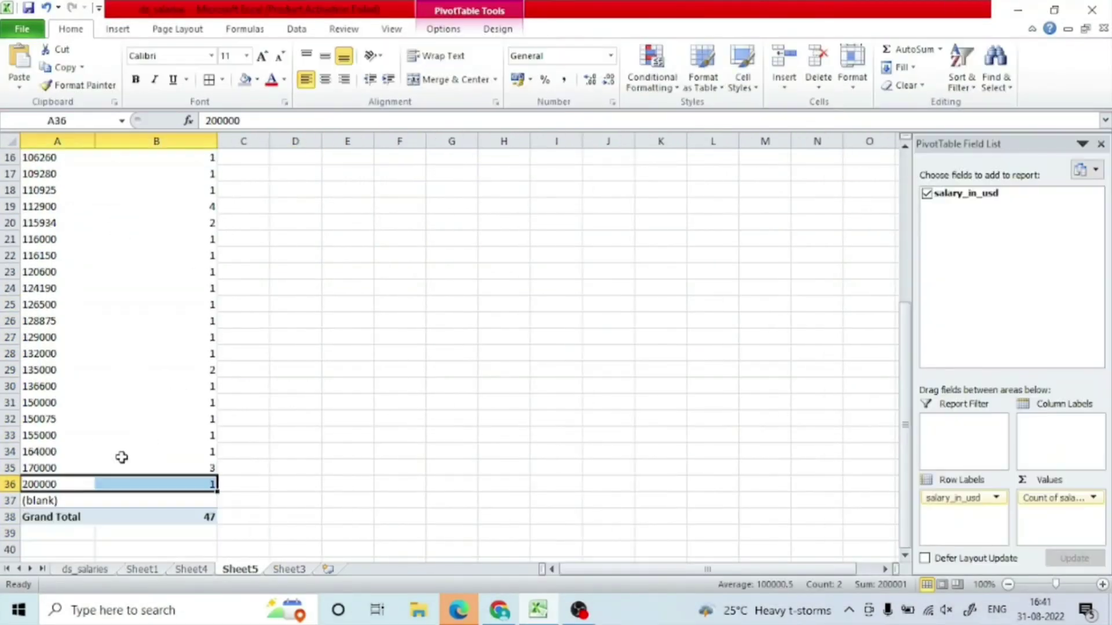
{"action": "scroll", "coordinate": [116, 347], "scroll_direction": "up", "scroll_amount": 5}
{"action": "left_click", "coordinate": [156, 141]}
{"action": "left_click", "coordinate": [961, 81]}
{"action": "left_click", "coordinate": [985, 161]}
{"action": "left_click", "coordinate": [210, 190]}
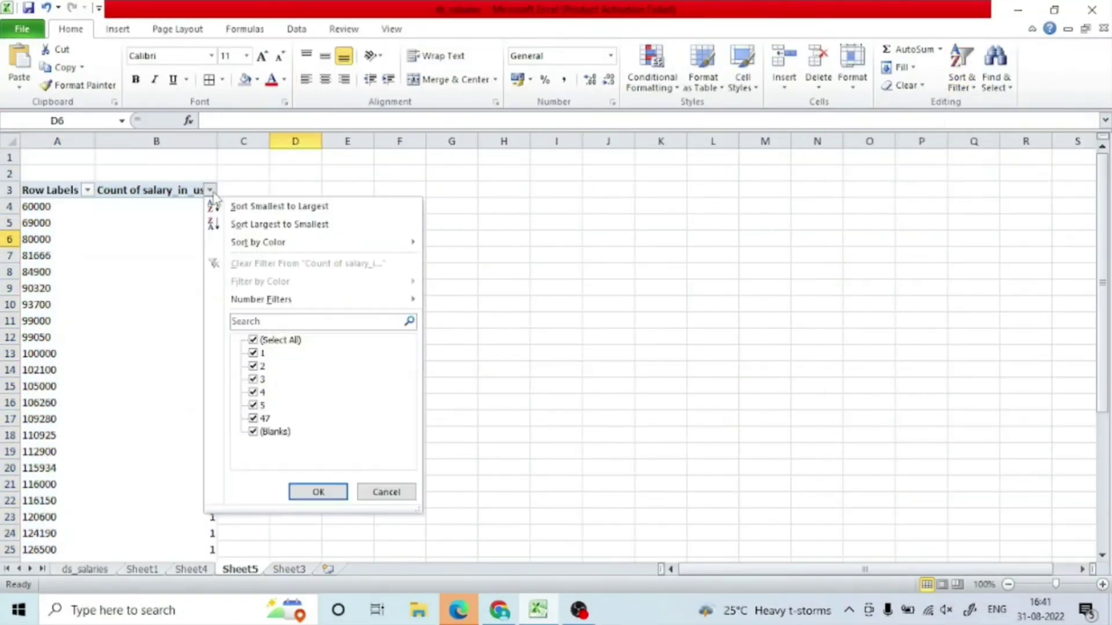
{"action": "left_click", "coordinate": [253, 340]}
{"action": "left_click", "coordinate": [253, 418]}
{"action": "key", "text": "Return"}
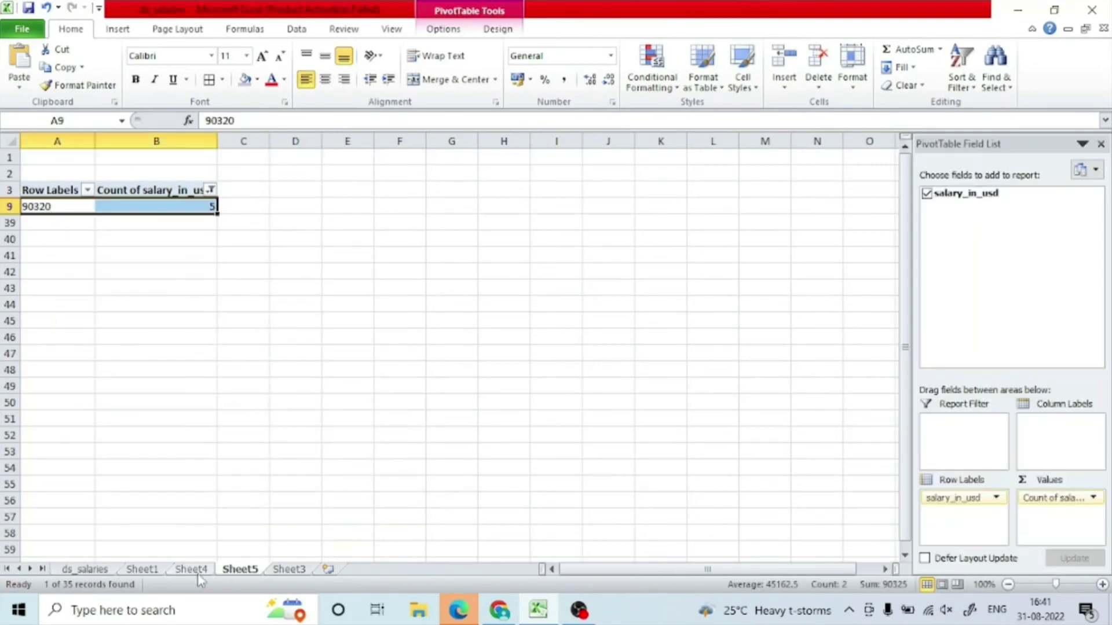